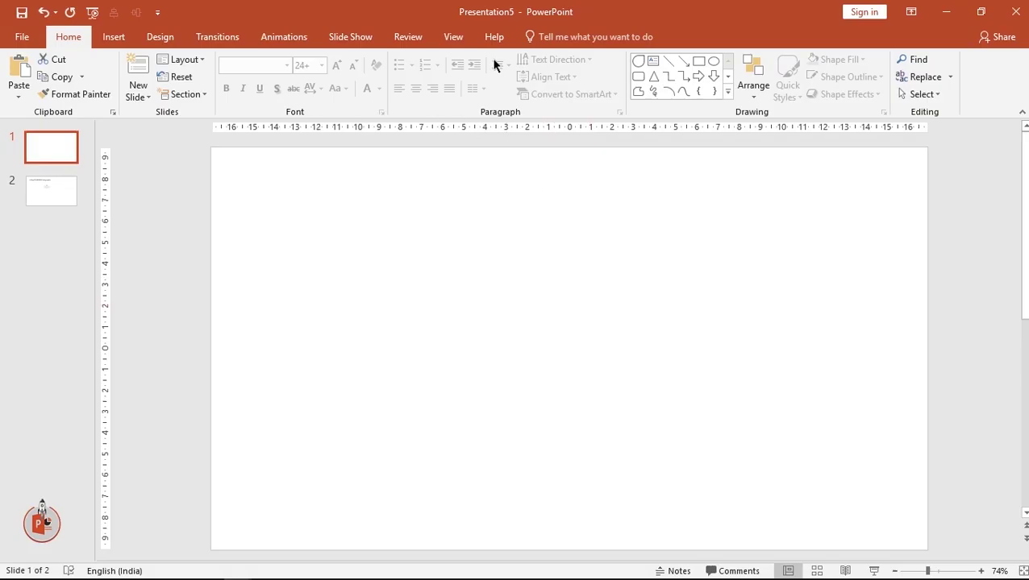
# - Turn on the slide guides and draw a teardrop shape near the slide centre
pyautogui.click(454, 37)
pyautogui.click(307, 96)
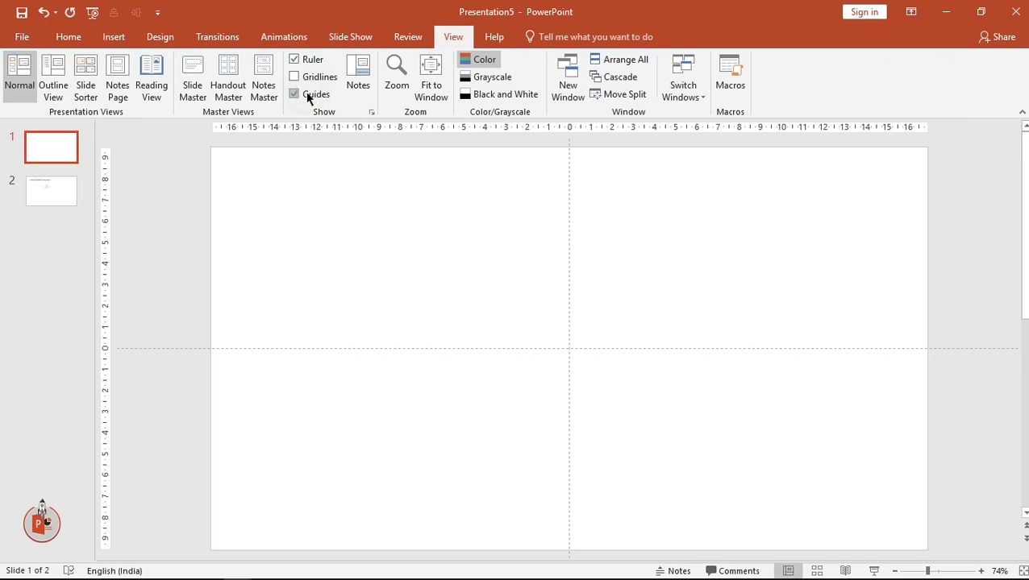
pyautogui.click(120, 33)
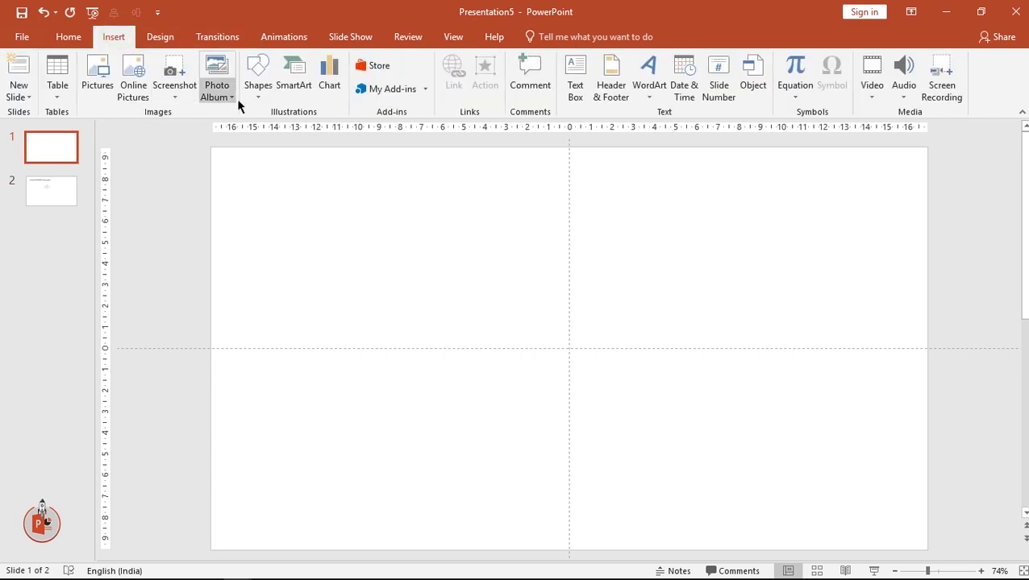
pyautogui.click(249, 97)
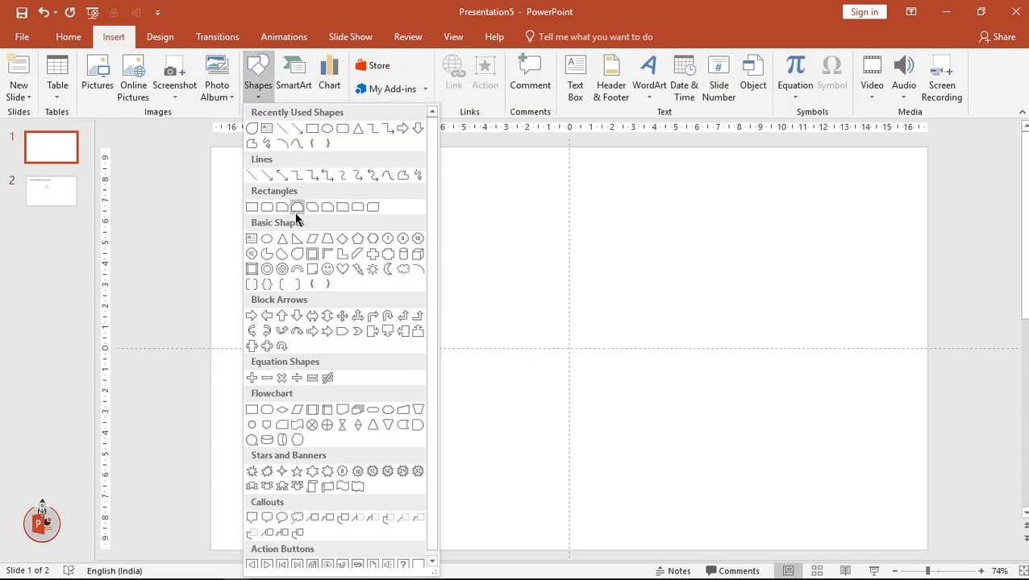
pyautogui.click(298, 254)
pyautogui.moveTo(418, 215)
pyautogui.mouseDown()
pyautogui.moveTo(517, 315)
pyautogui.moveTo(549, 307)
pyautogui.mouseUp()
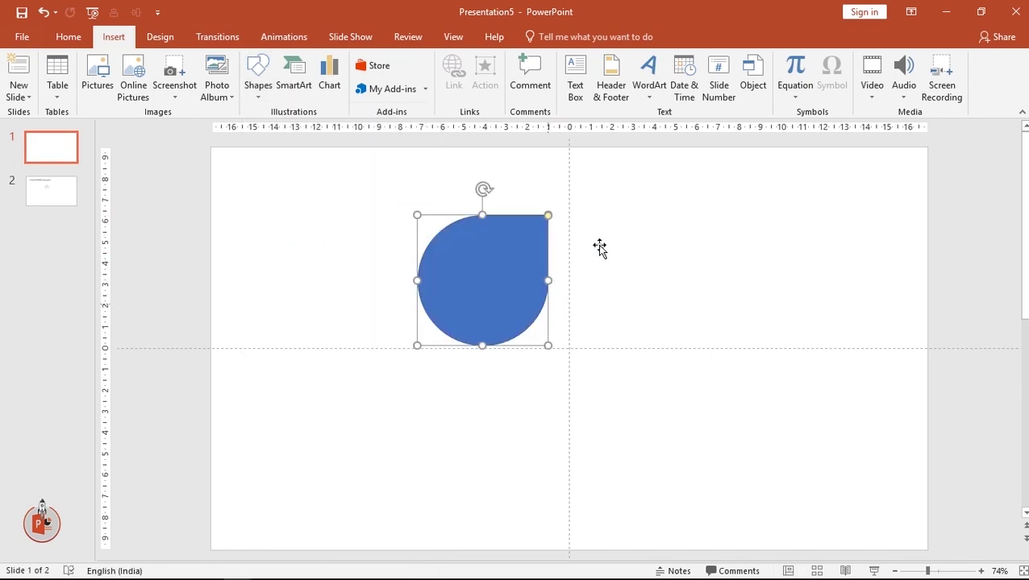
# - Rotate the teardrop 90° right and align its point with the centre guides
pyautogui.click(778, 95)
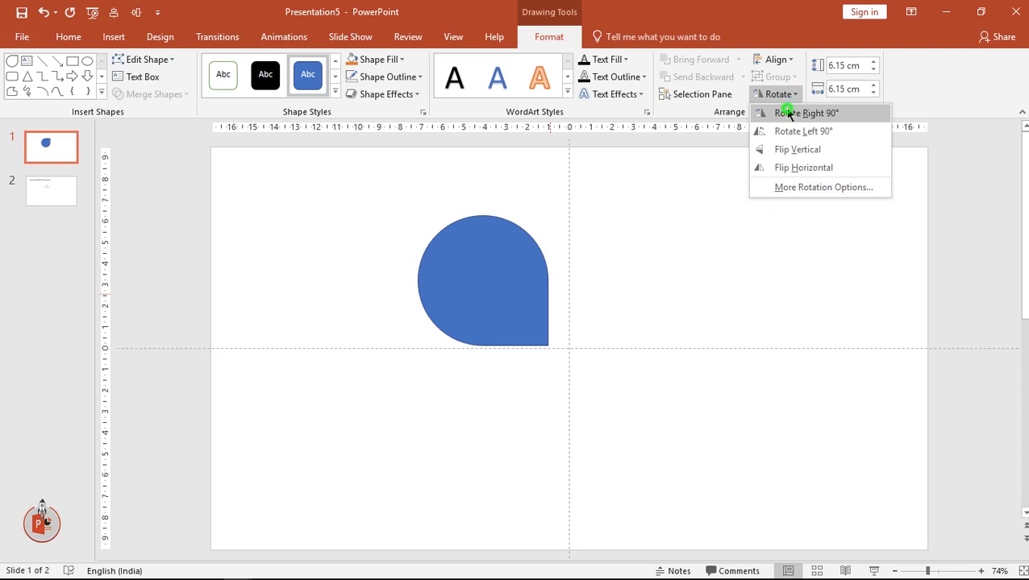
pyautogui.click(789, 114)
pyautogui.moveTo(506, 260); pyautogui.dragTo(531, 269)
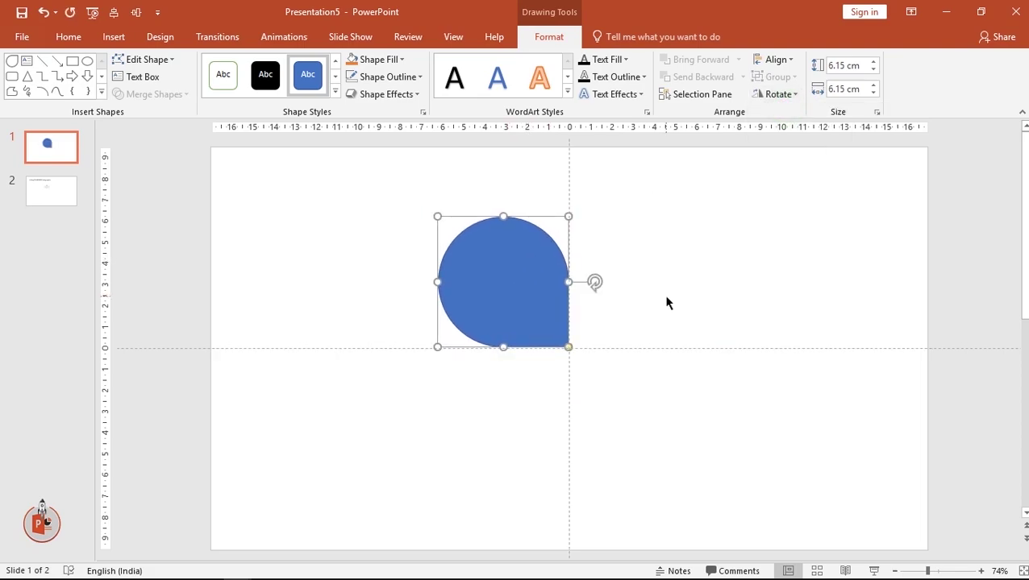
# - Remove the teardrop's outline and place a duplicate to its right
pyautogui.click(405, 88)
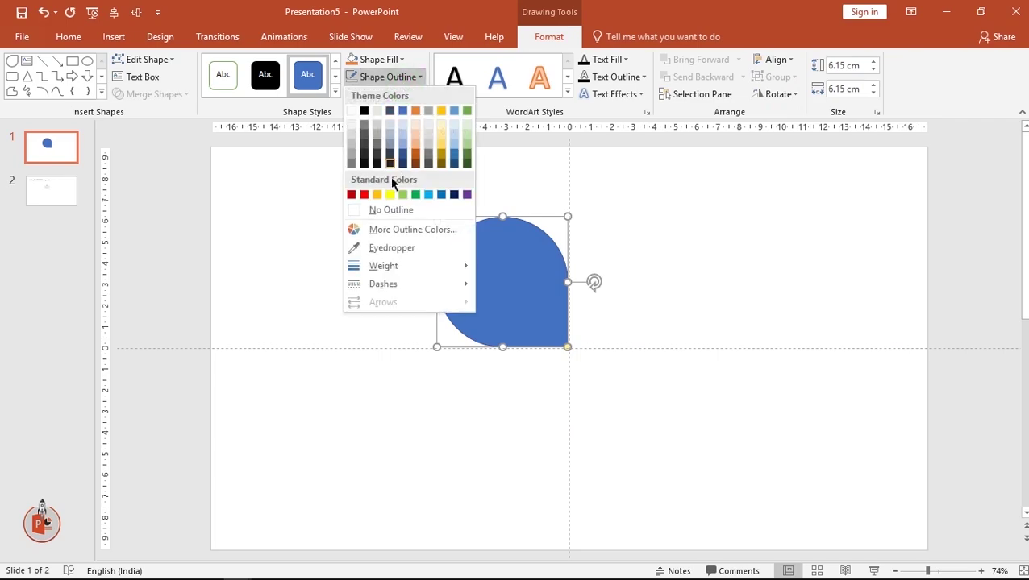
pyautogui.click(384, 207)
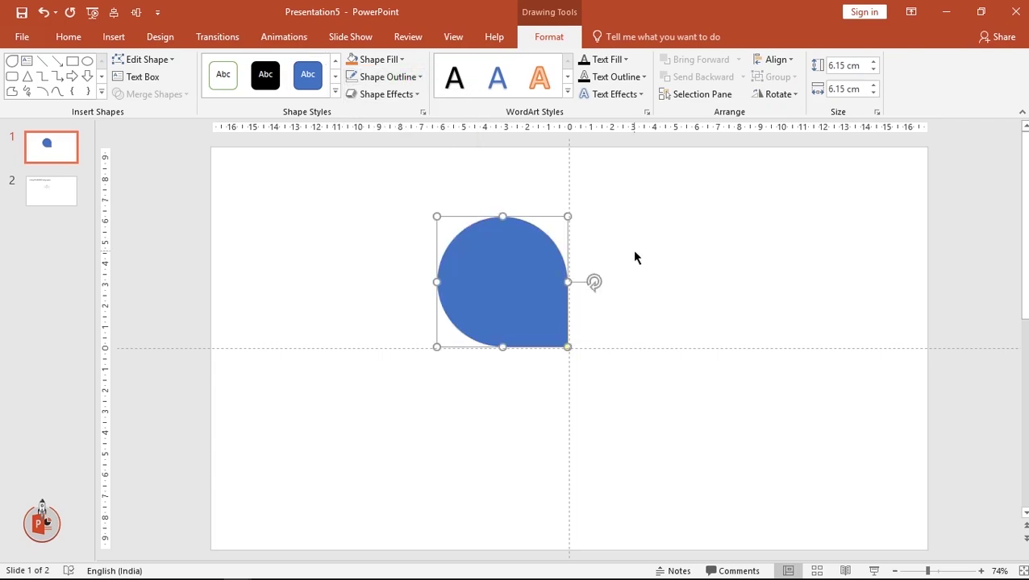
pyautogui.hotkey('ctrl', 'd')
pyautogui.moveTo(517, 266); pyautogui.dragTo(733, 253)
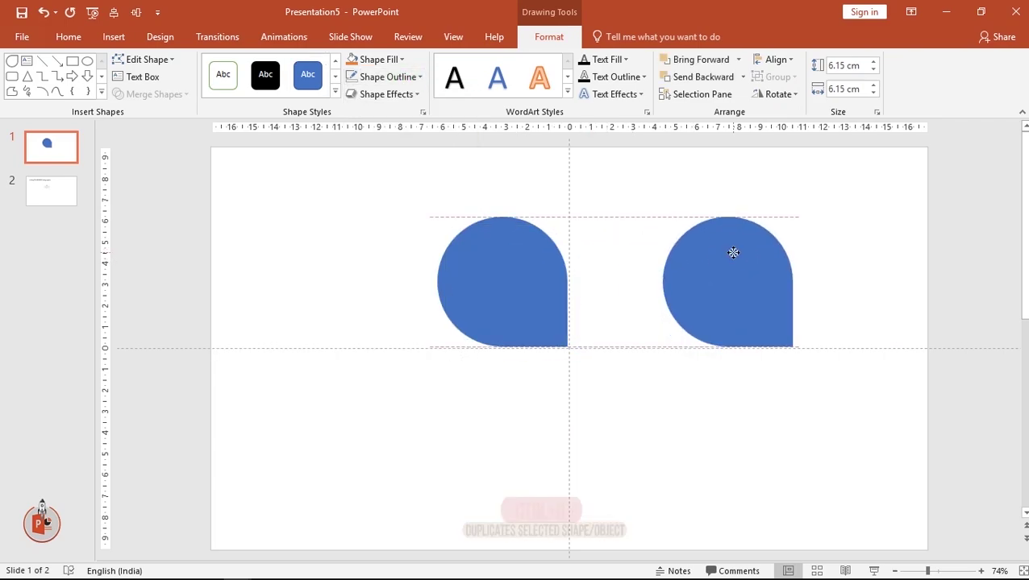
# - Rotate the copy 90° right and butt it against the original teardrop
pyautogui.click(774, 94)
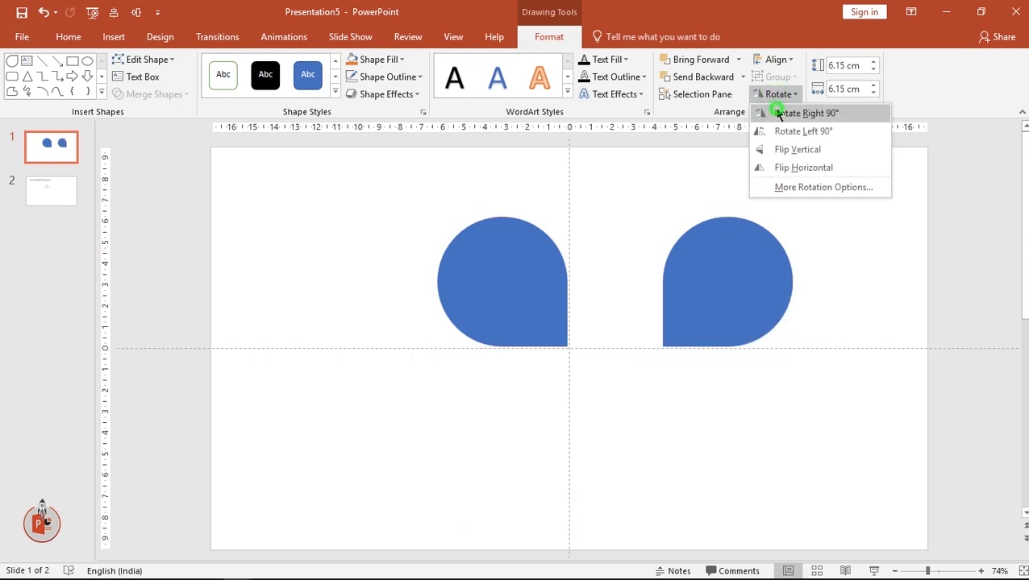
pyautogui.click(778, 114)
pyautogui.moveTo(726, 275); pyautogui.dragTo(636, 278)
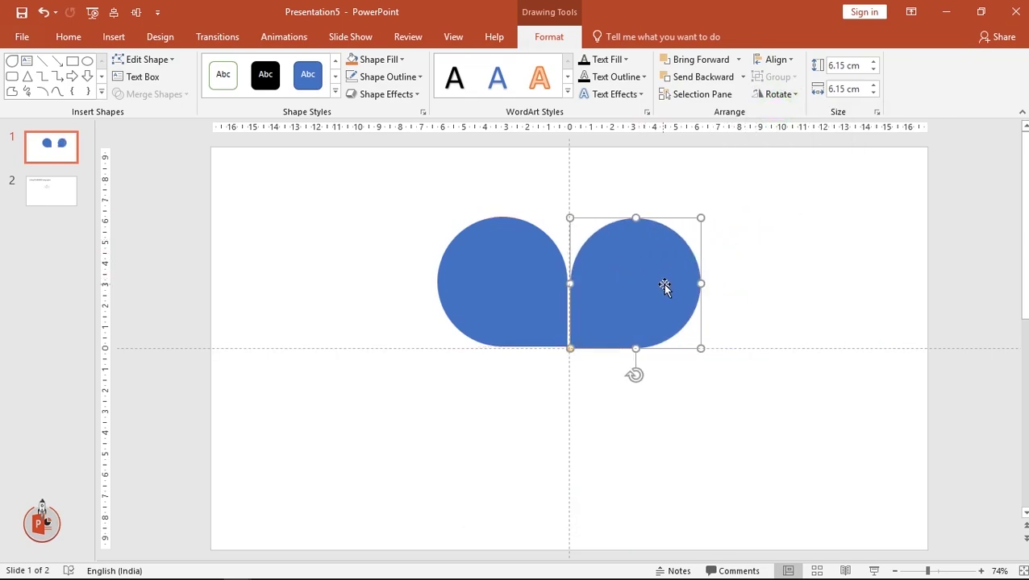
# - Duplicate both teardrops, flip the pair vertically below, and align them to the guides
pyautogui.keyDown('shift'); pyautogui.click(501, 287); pyautogui.keyUp('shift')
pyautogui.hotkey('ctrl', 'd')
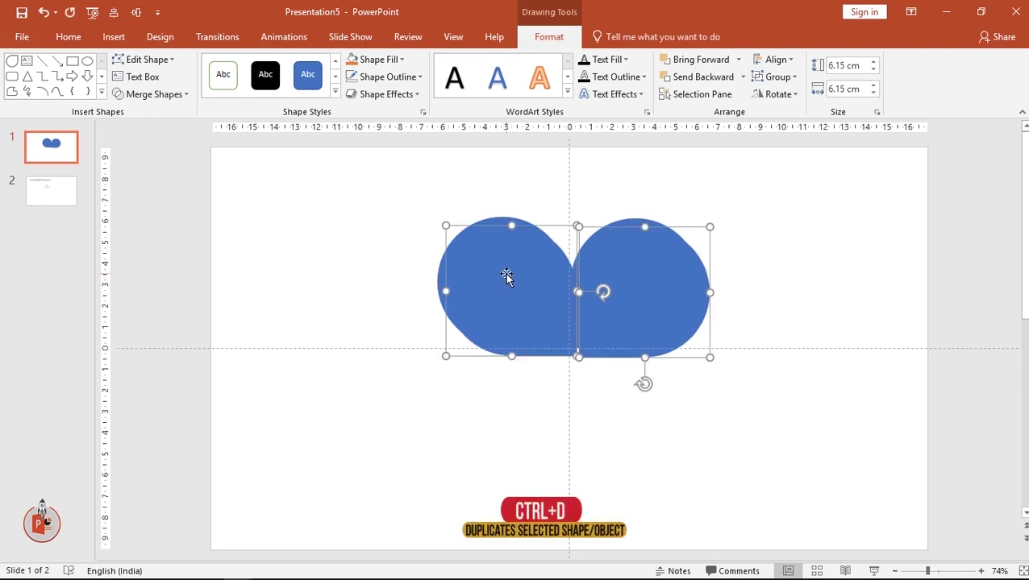
pyautogui.moveTo(504, 273); pyautogui.dragTo(499, 396)
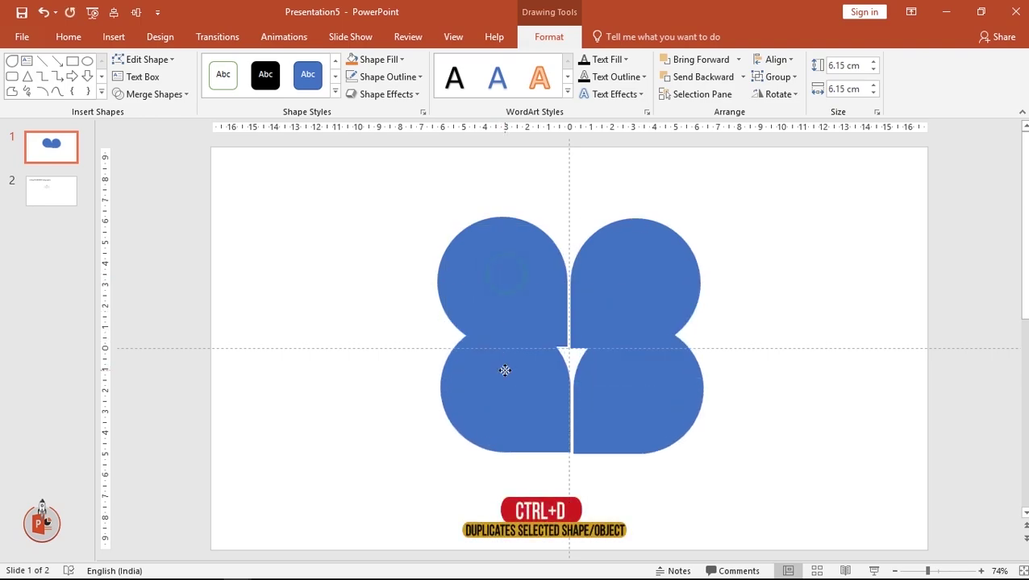
pyautogui.click(776, 95)
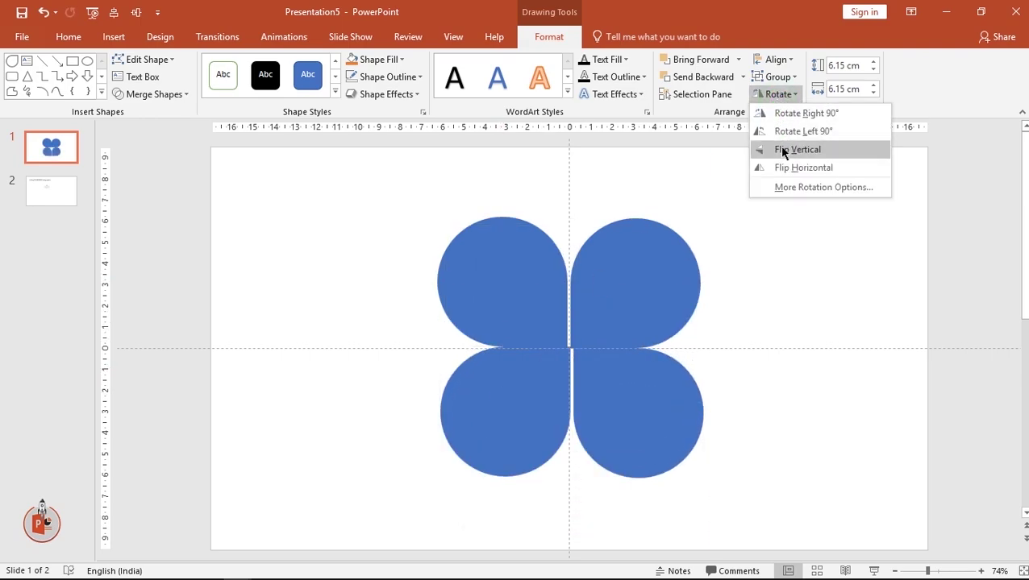
pyautogui.click(782, 150)
pyautogui.moveTo(630, 417); pyautogui.dragTo(628, 420)
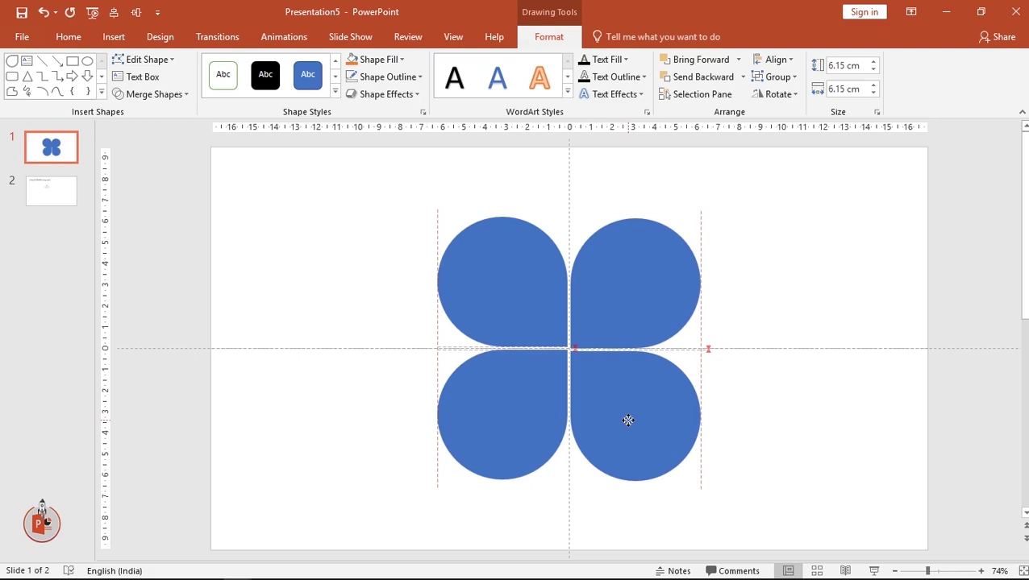
pyautogui.click(814, 315)
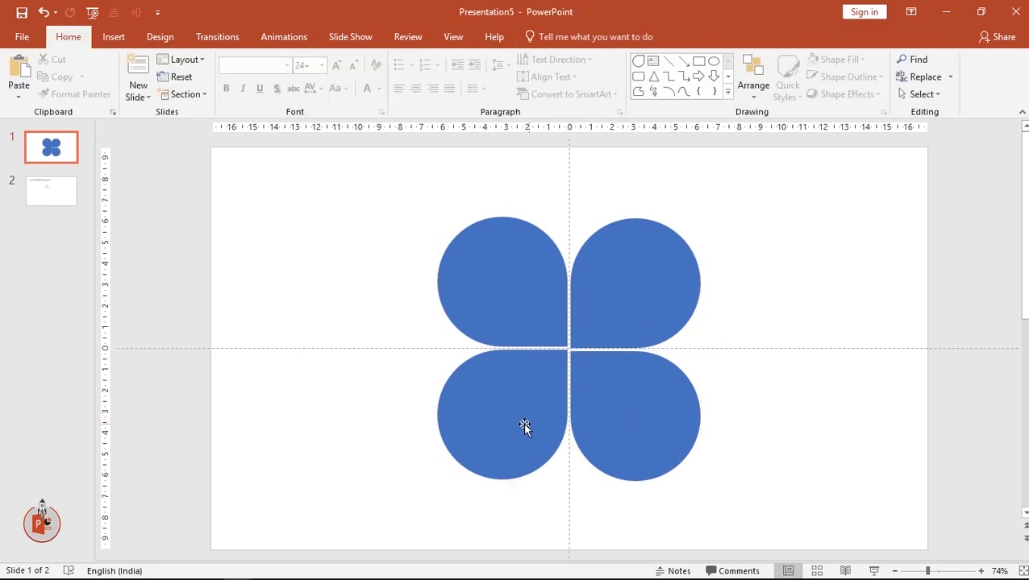
# - Enlarge the lower-left teardrop from its corner to 8.28 cm
pyautogui.moveTo(614, 316); pyautogui.dragTo(614, 315)
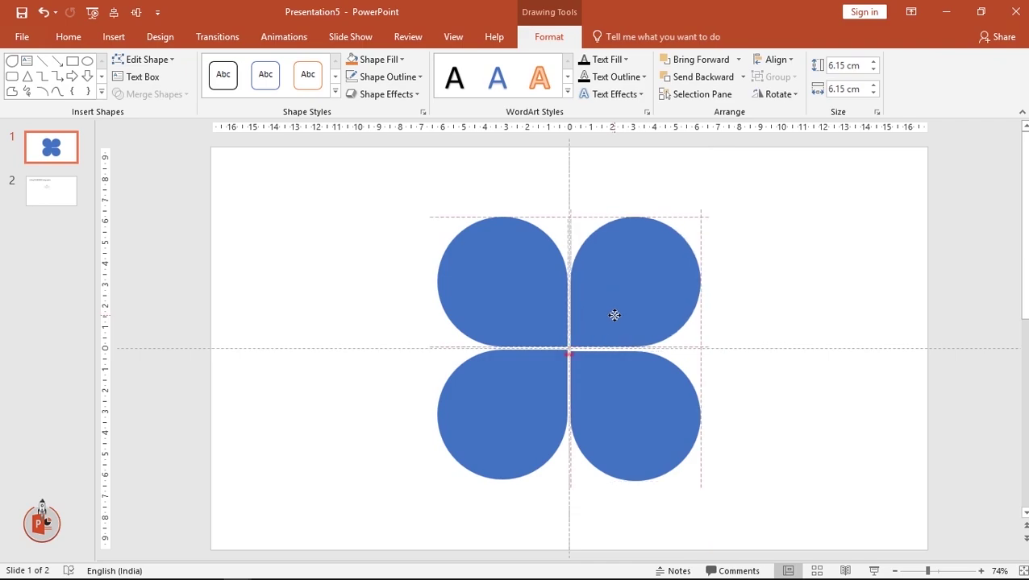
pyautogui.click(750, 305)
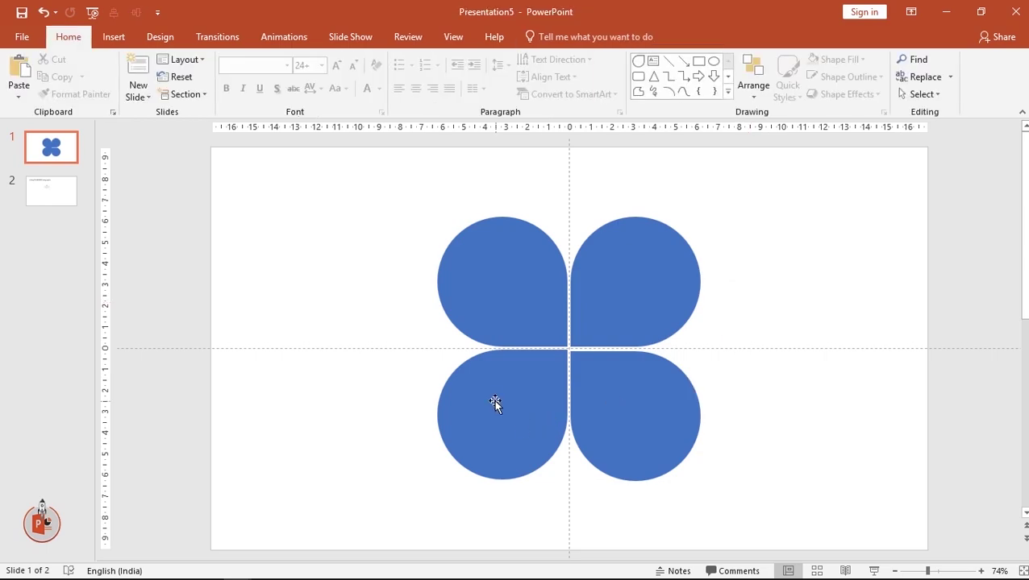
pyautogui.click(476, 415)
pyautogui.moveTo(432, 482); pyautogui.dragTo(399, 495)
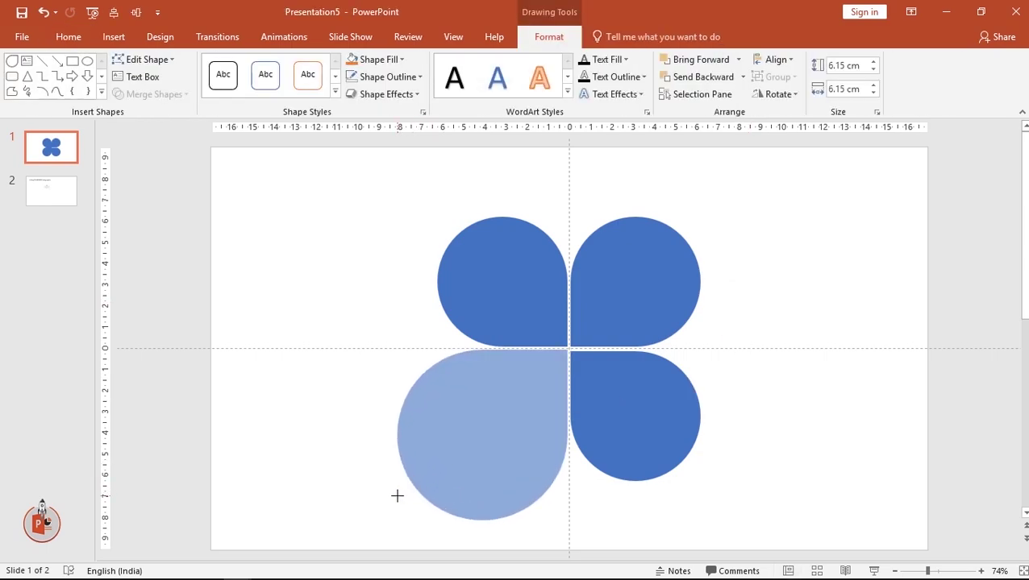
pyautogui.moveTo(399, 495); pyautogui.dragTo(391, 500)
pyautogui.click(748, 332)
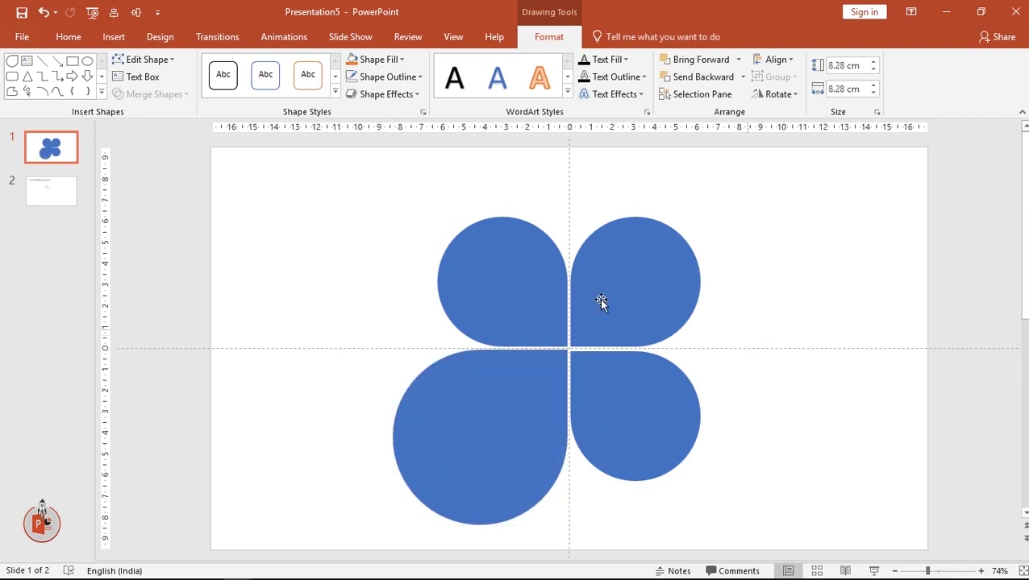
# - Select all four petals and move the flower slightly higher on the slide
pyautogui.click(497, 269)
pyautogui.keyDown('shift'); pyautogui.click(660, 272); pyautogui.keyUp('shift')
pyautogui.keyDown('shift'); pyautogui.click(612, 413); pyautogui.keyUp('shift')
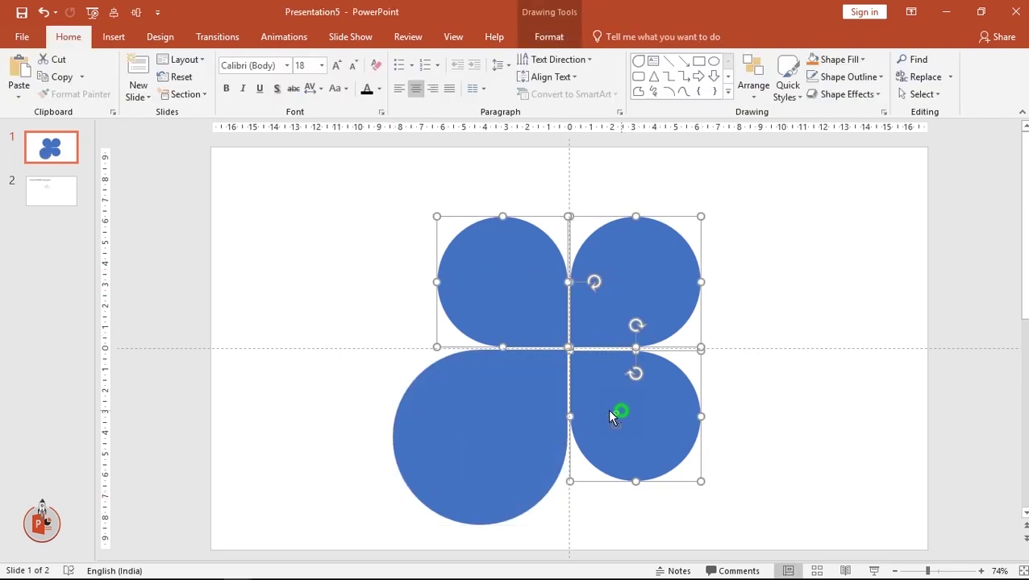
pyautogui.keyDown('shift'); pyautogui.click(495, 418); pyautogui.keyUp('shift')
pyautogui.moveTo(496, 419); pyautogui.dragTo(481, 396)
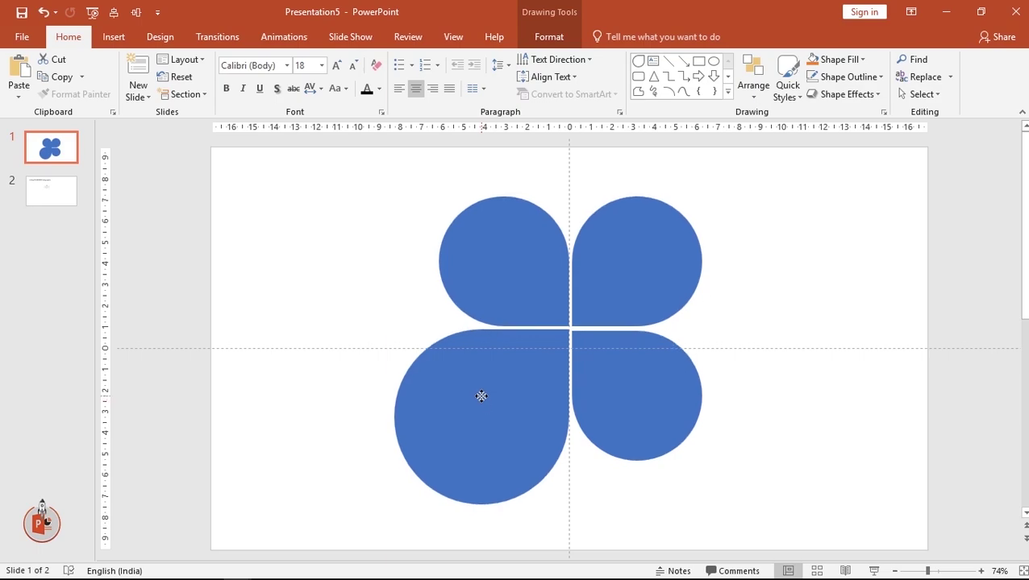
pyautogui.moveTo(481, 395); pyautogui.dragTo(481, 398)
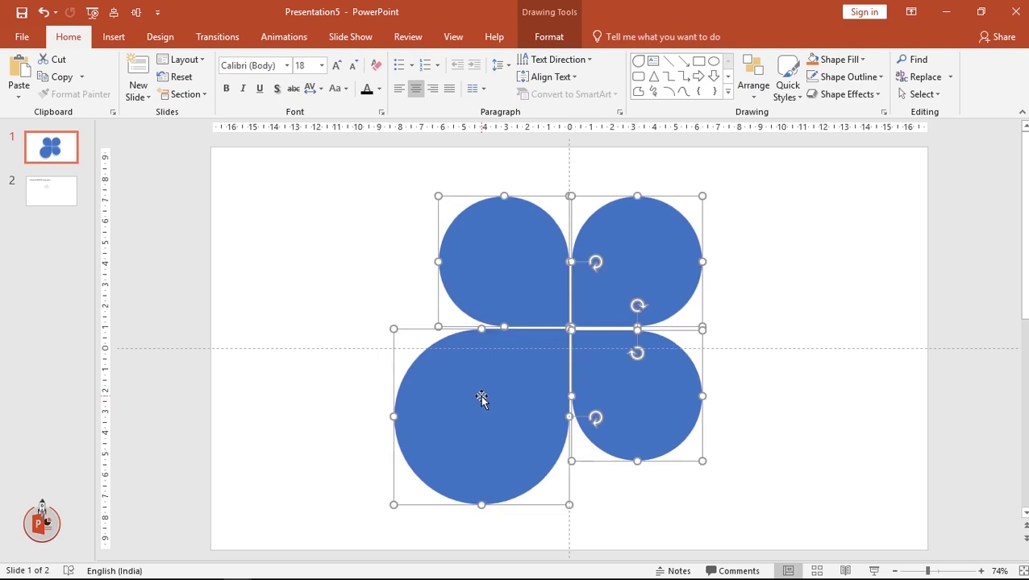
# - Hide the guides and open Format Background for the slide
pyautogui.click(454, 37)
pyautogui.click(315, 98)
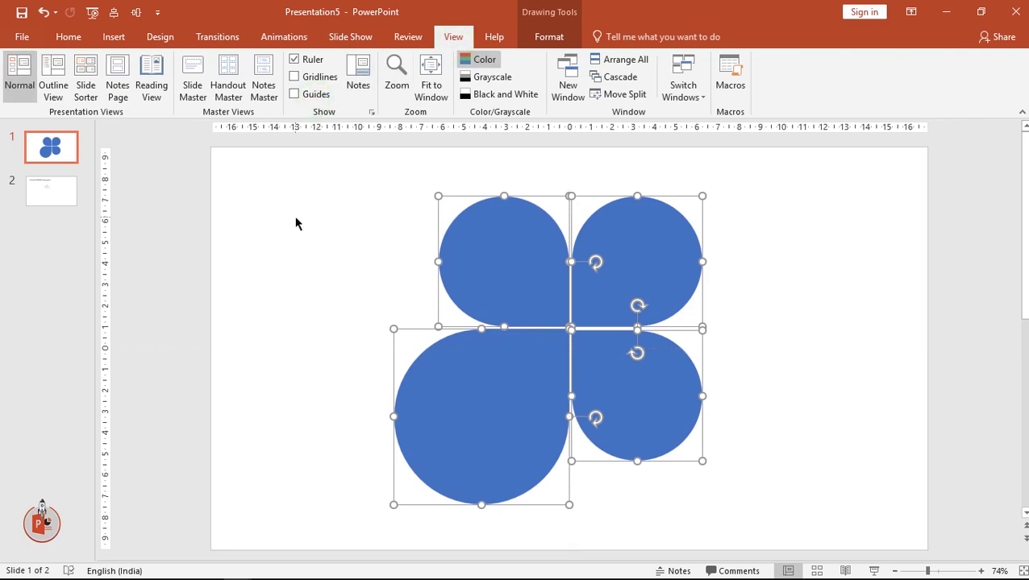
pyautogui.click(338, 239)
pyautogui.rightClick(334, 236)
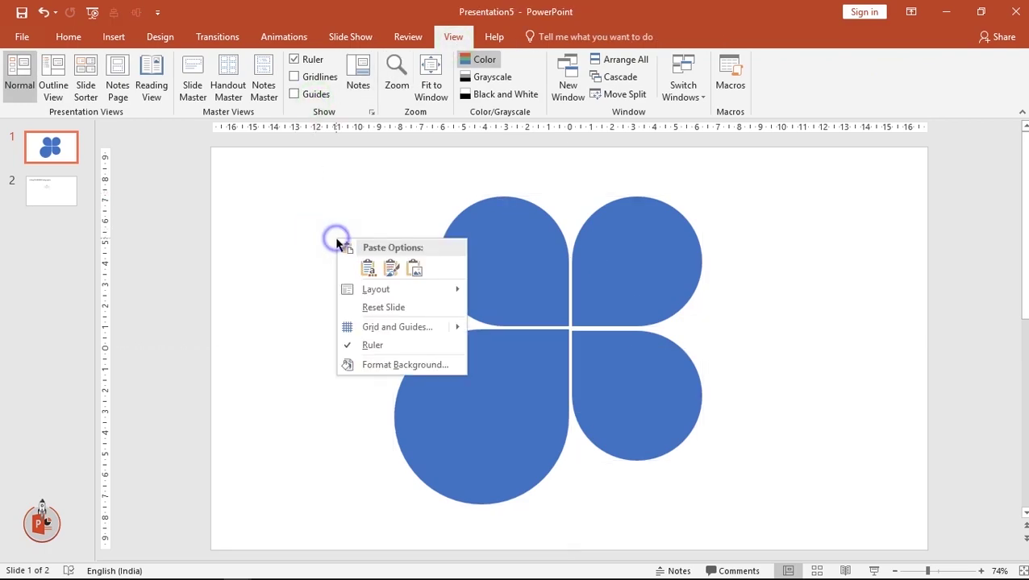
pyautogui.click(390, 365)
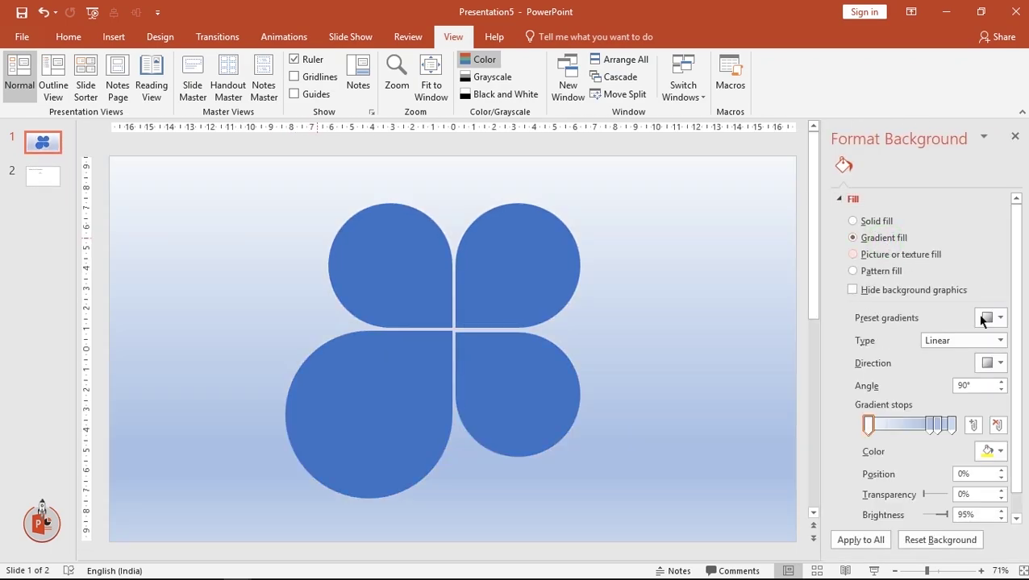
# - Apply a grey preset gradient, making the last stop white and the middle stop slightly darker white
pyautogui.click(1000, 320)
pyautogui.click(914, 404)
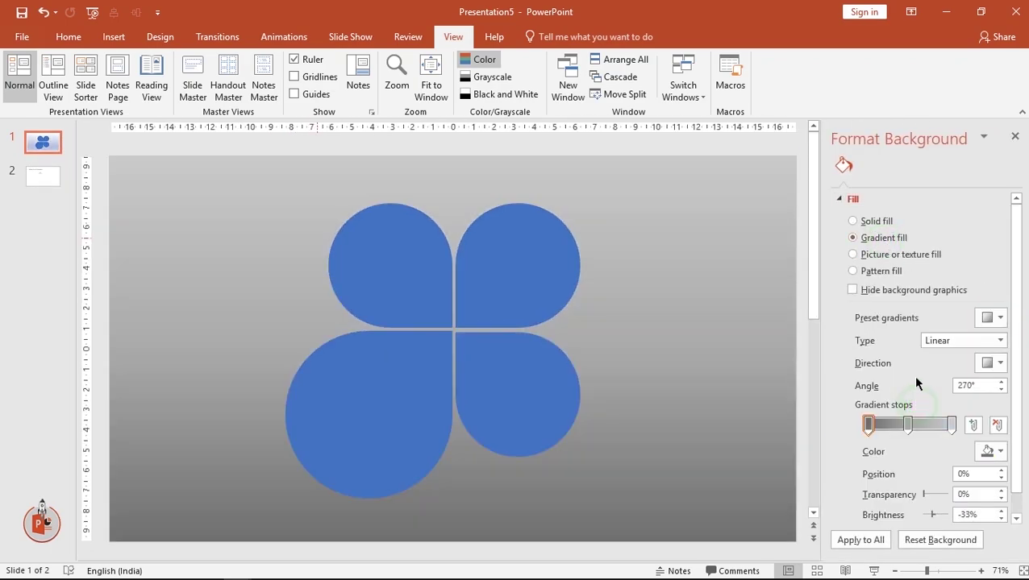
pyautogui.click(952, 425)
pyautogui.click(998, 451)
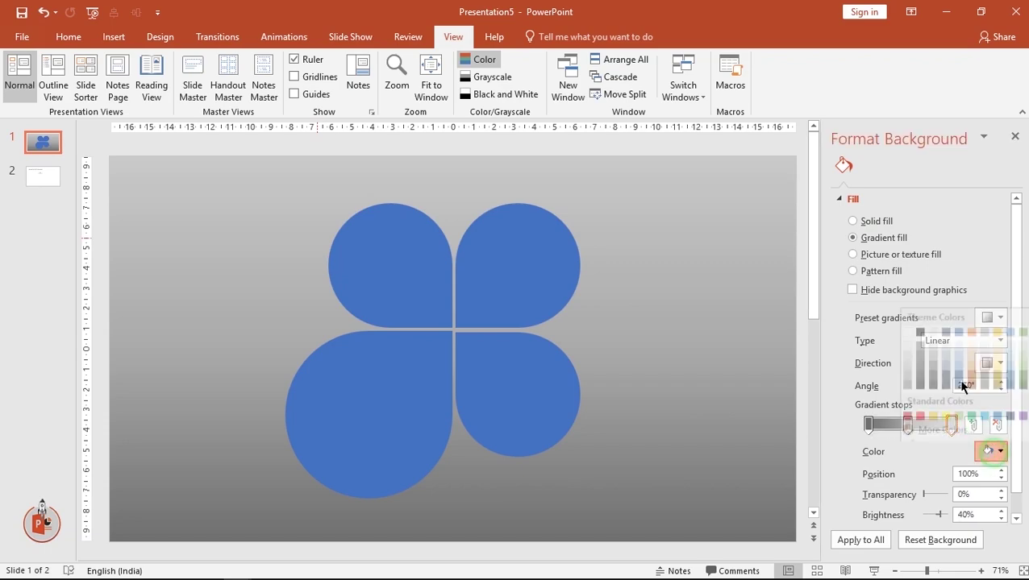
pyautogui.click(907, 321)
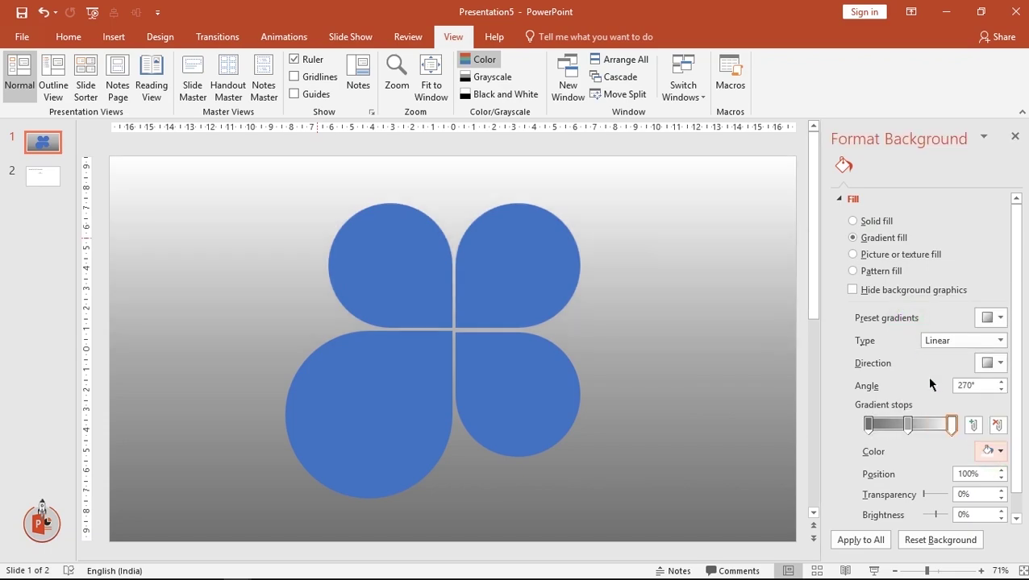
pyautogui.click(908, 425)
pyautogui.click(998, 451)
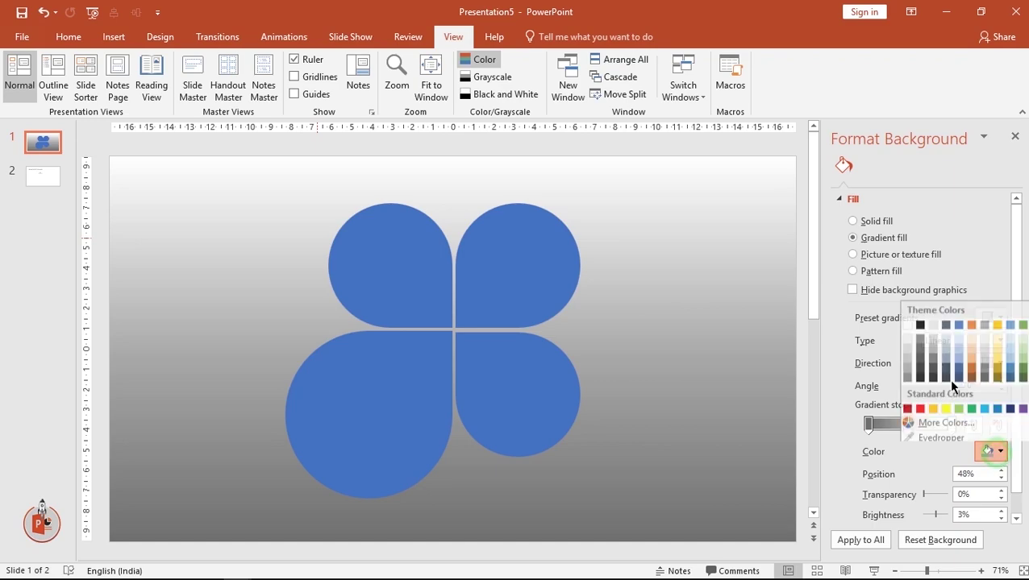
pyautogui.click(907, 345)
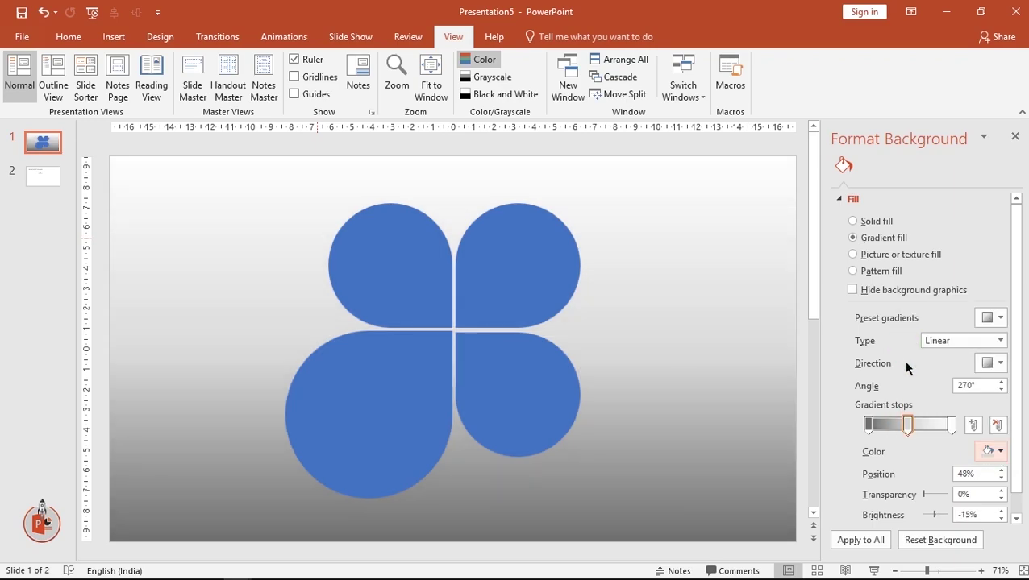
# - Set the gradient direction to 315°, make the first stop grey, and shift the last stop left
pyautogui.click(993, 364)
pyautogui.click(889, 427)
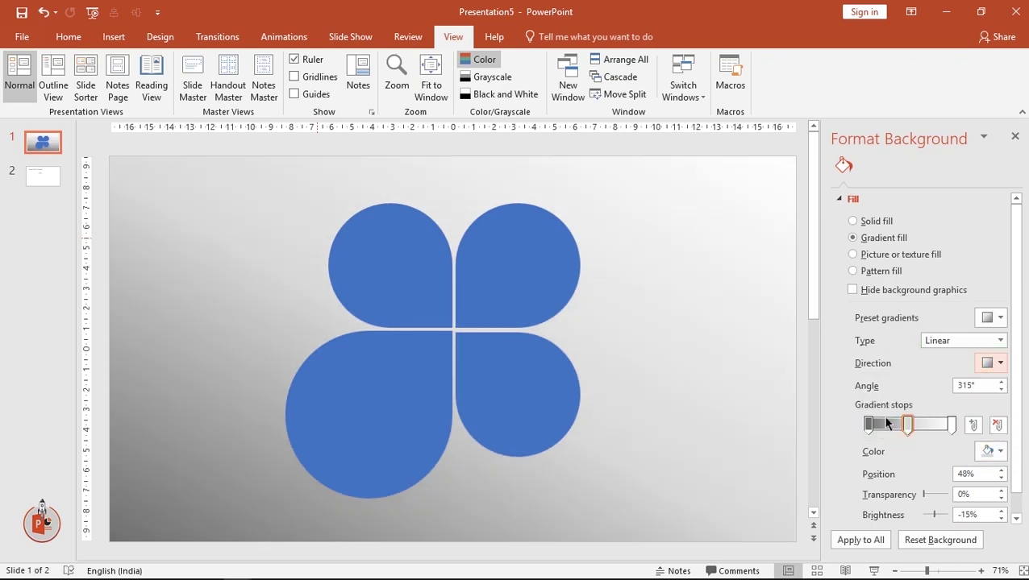
pyautogui.click(868, 425)
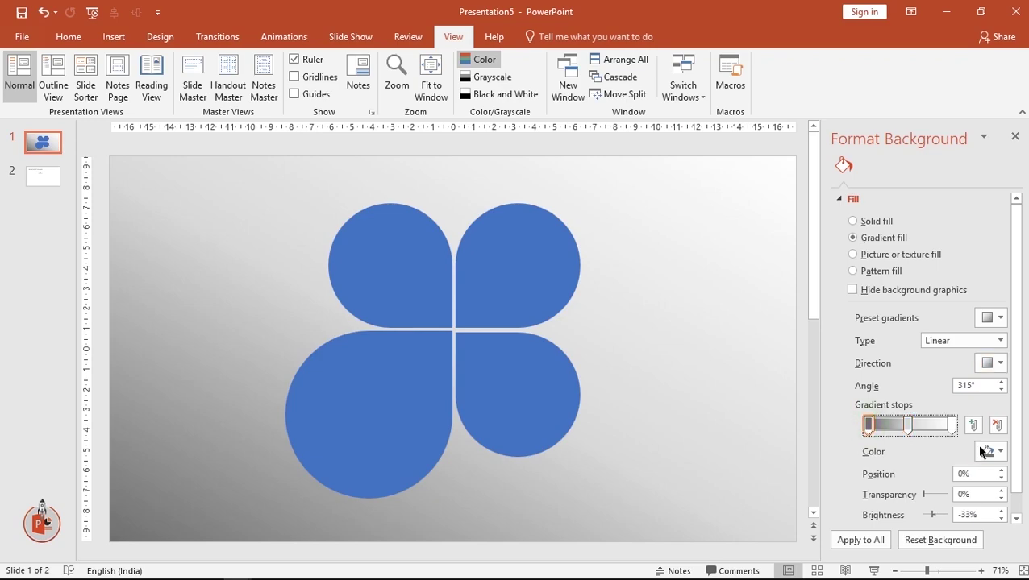
pyautogui.click(990, 452)
pyautogui.click(908, 364)
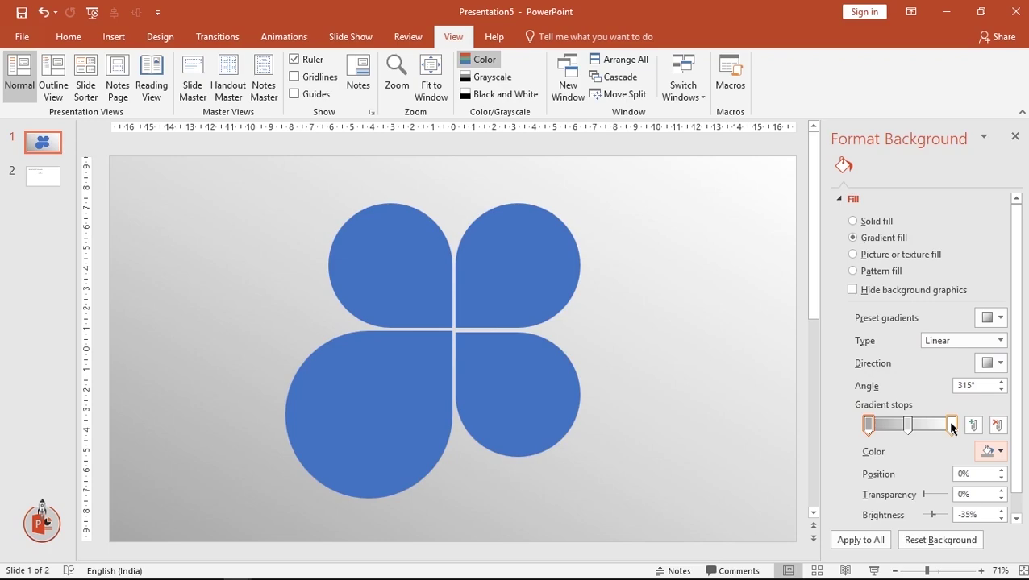
pyautogui.moveTo(951, 425); pyautogui.dragTo(936, 425)
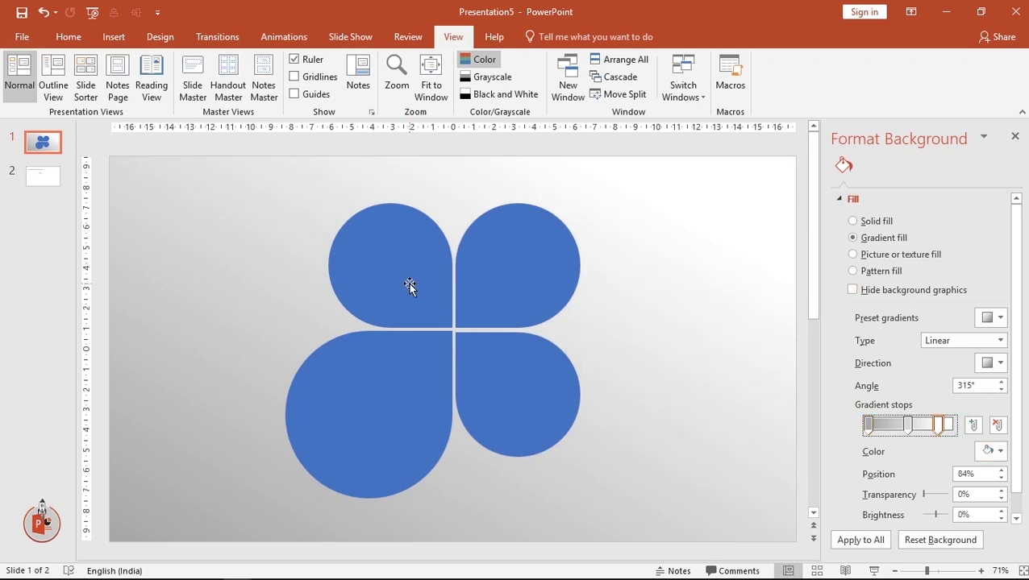
# - Apply an outer drop shadow preset to all four petals
pyautogui.click(503, 271)
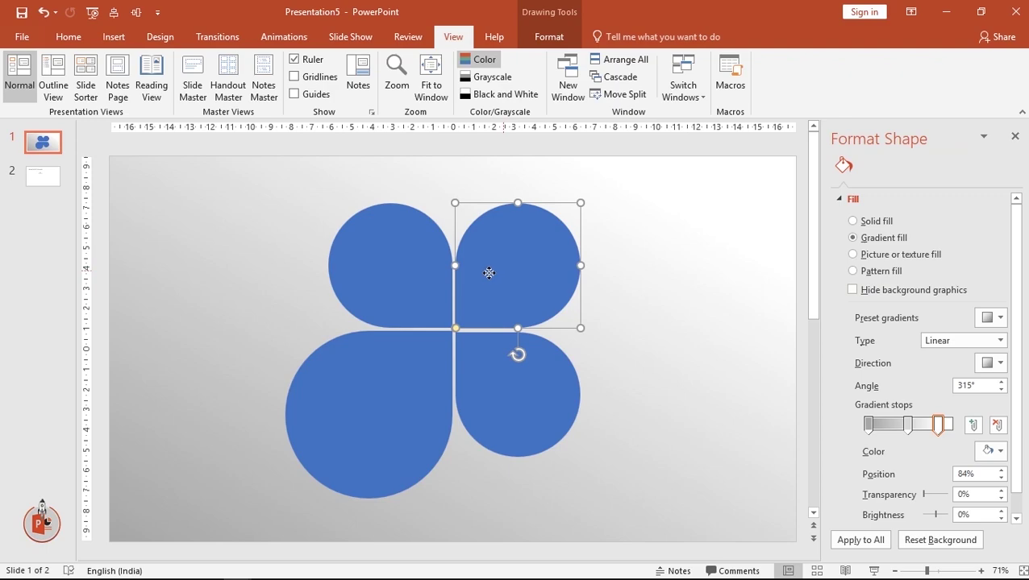
pyautogui.keyDown('shift'); pyautogui.click(415, 285); pyautogui.keyUp('shift')
pyautogui.keyDown('shift'); pyautogui.click(393, 398); pyautogui.keyUp('shift')
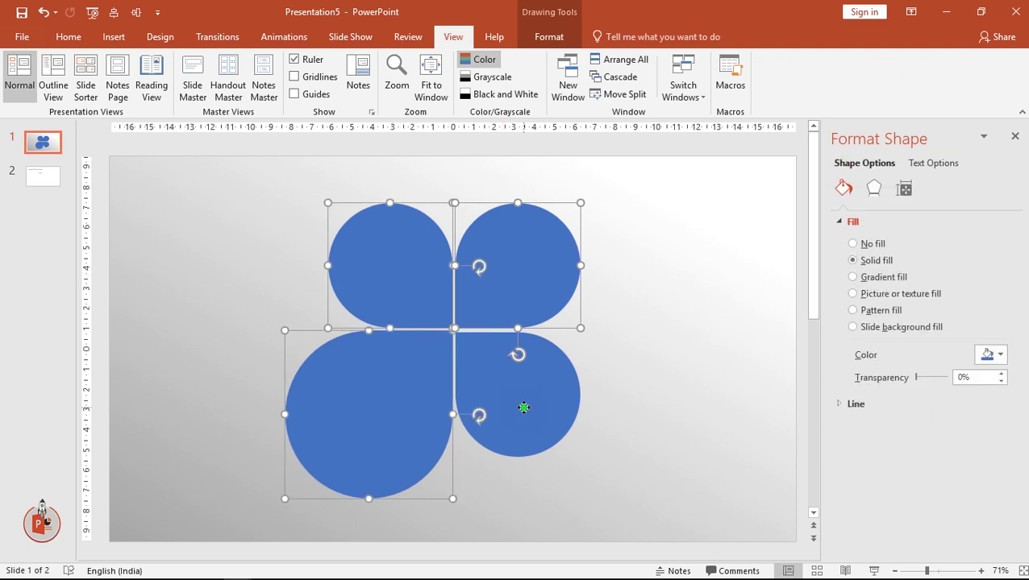
pyautogui.keyDown('shift'); pyautogui.click(524, 407); pyautogui.keyUp('shift')
pyautogui.click(873, 189)
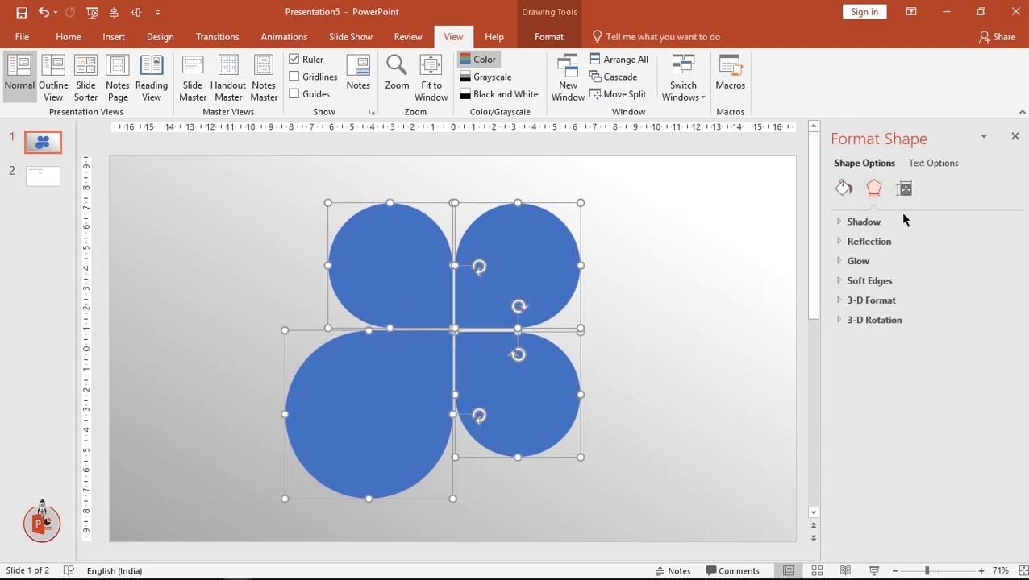
pyautogui.click(879, 224)
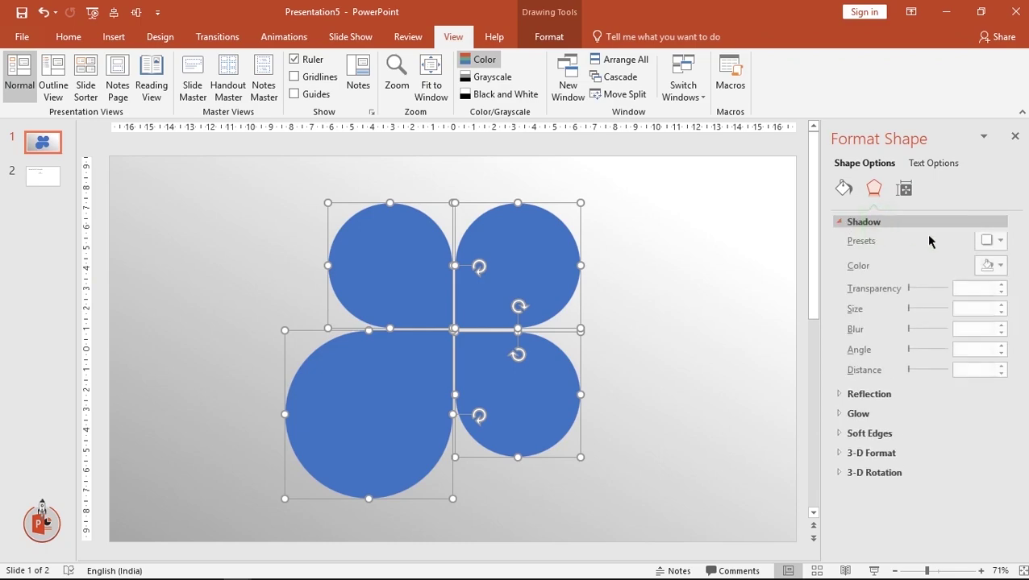
pyautogui.click(1001, 242)
pyautogui.click(997, 348)
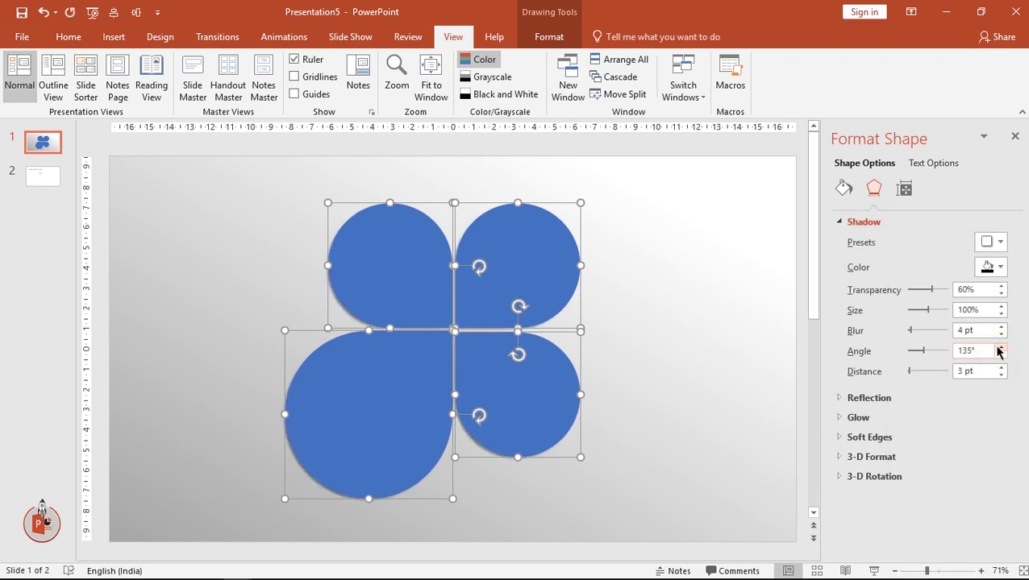
# - Set the petals' shadow to 54% transparency, 101% size and 10 pt blur
pyautogui.click(1001, 294)
pyautogui.click(1001, 295)
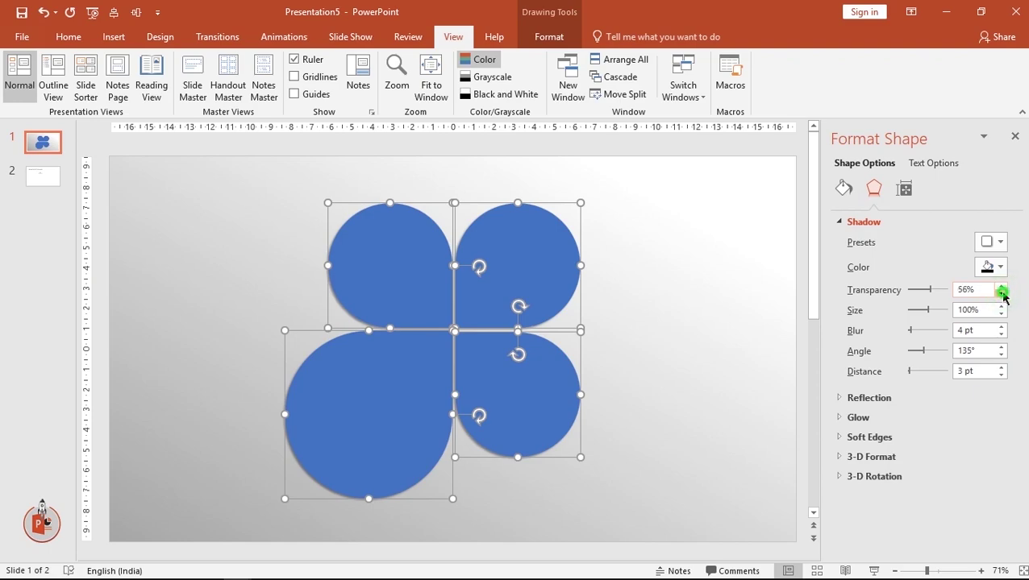
pyautogui.click(1002, 295)
pyautogui.click(1001, 295)
pyautogui.click(1001, 307)
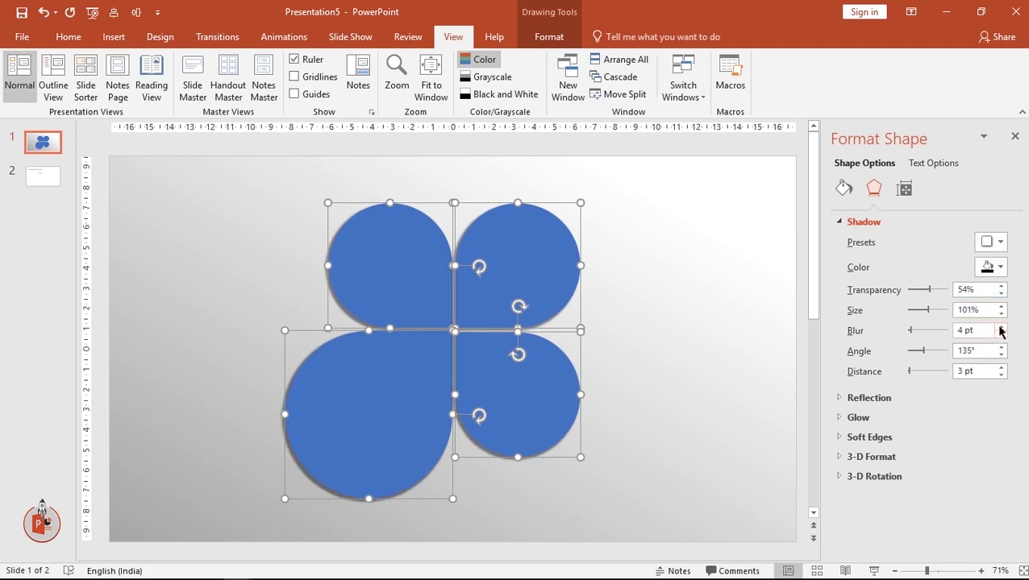
pyautogui.click(1000, 327)
pyautogui.click(999, 327)
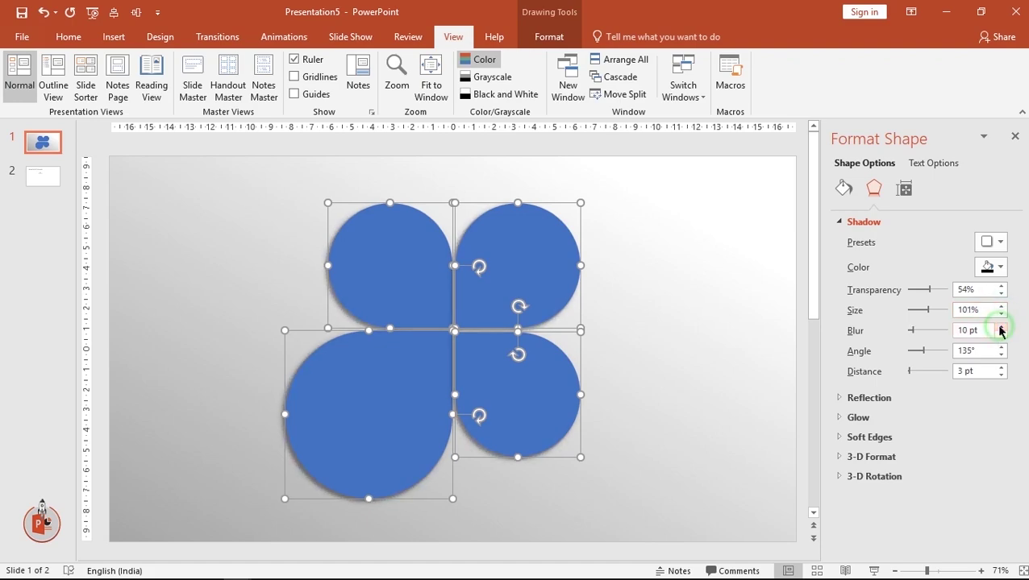
pyautogui.click(750, 339)
# - Give the bottom-left petal's shadow 102% size and 14 pt blur
pyautogui.click(384, 385)
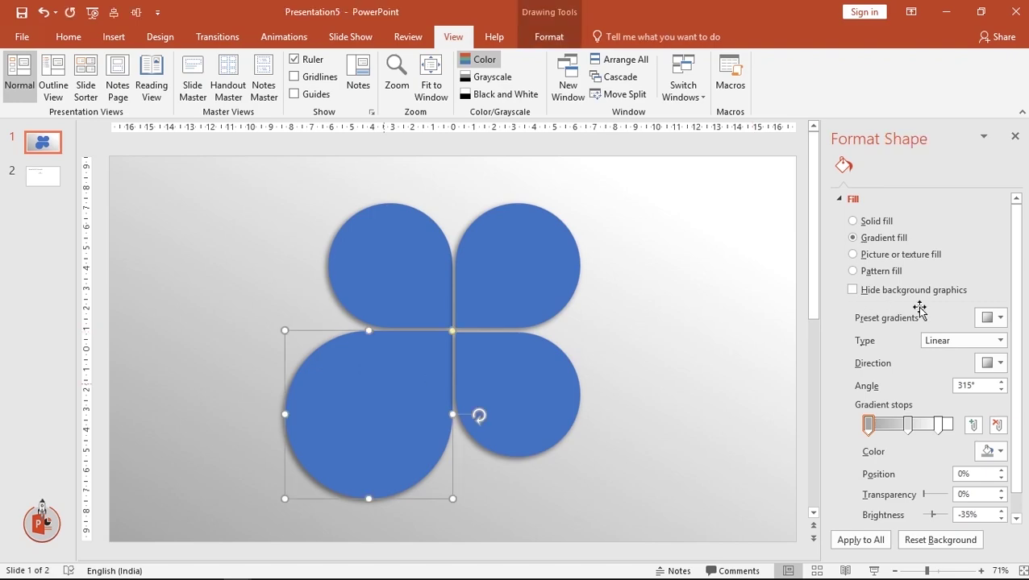
pyautogui.click(874, 188)
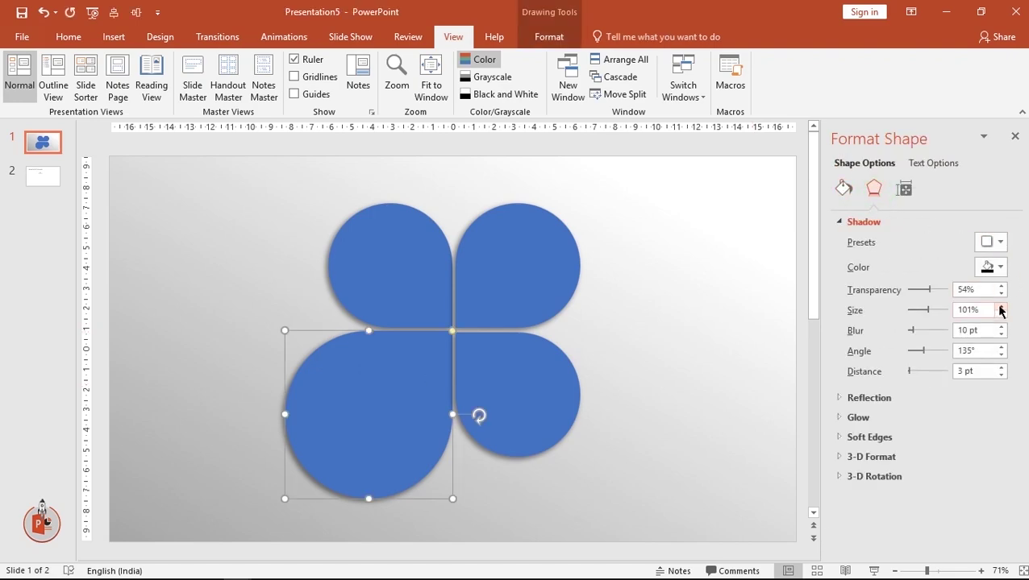
pyautogui.click(1000, 307)
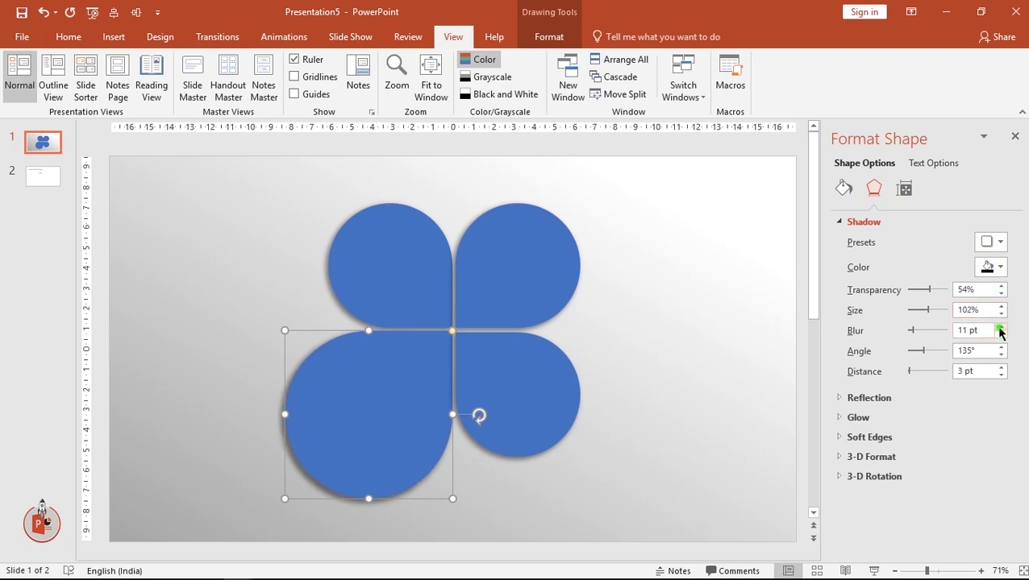
pyautogui.click(1000, 327)
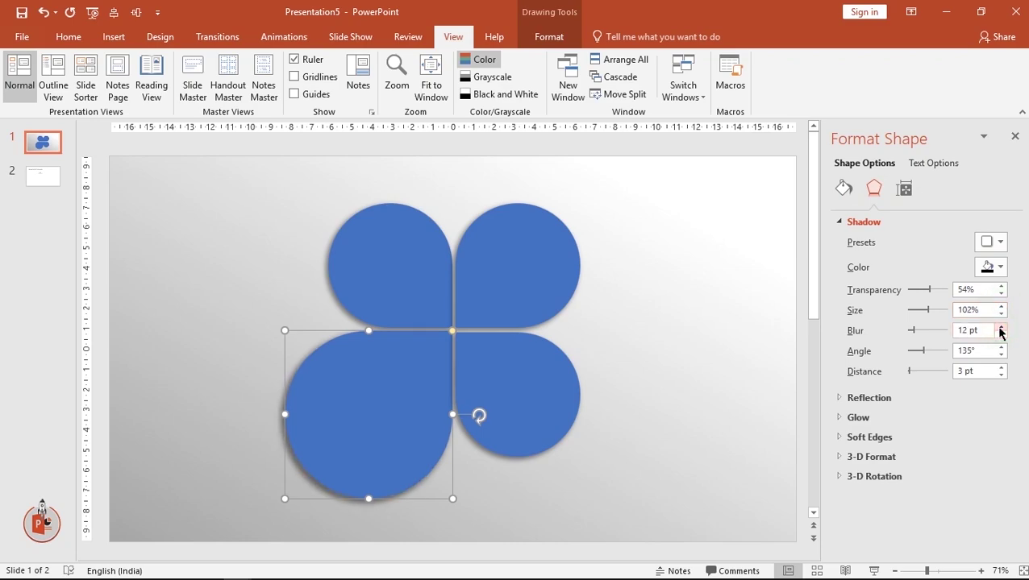
pyautogui.click(726, 308)
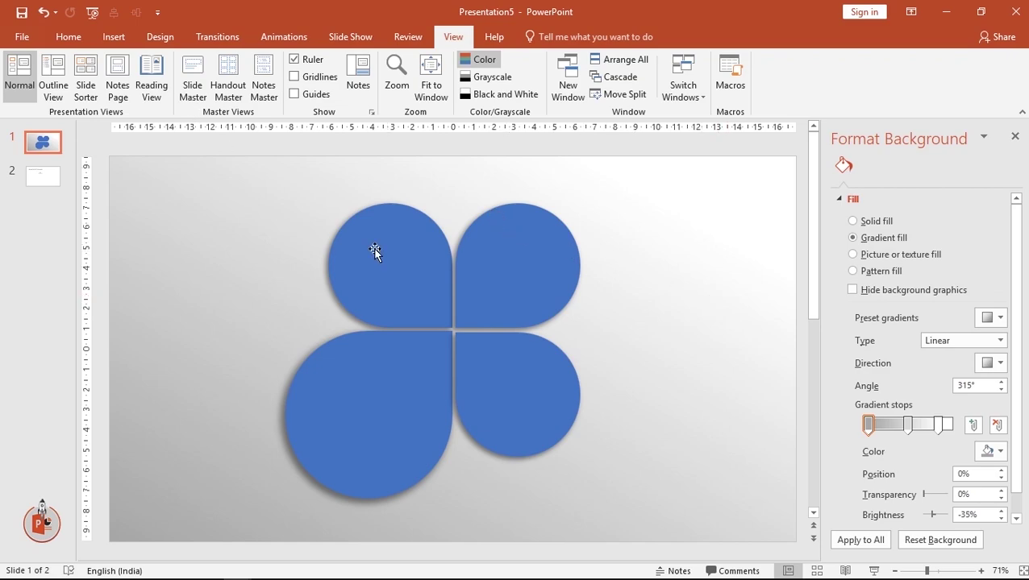
pyautogui.click(422, 273)
# - Give all four petals a grey gradient fill and reposition its stops to sharpen the shine
pyautogui.keyDown('shift'); pyautogui.click(547, 271); pyautogui.keyUp('shift')
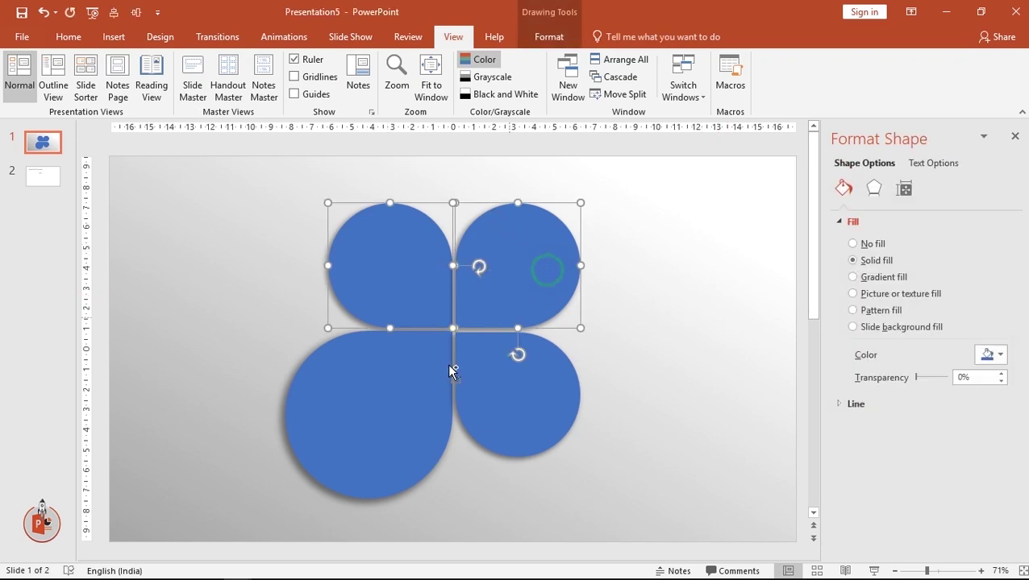
pyautogui.keyDown('shift'); pyautogui.click(390, 407); pyautogui.keyUp('shift')
pyautogui.keyDown('shift'); pyautogui.click(549, 400); pyautogui.keyUp('shift')
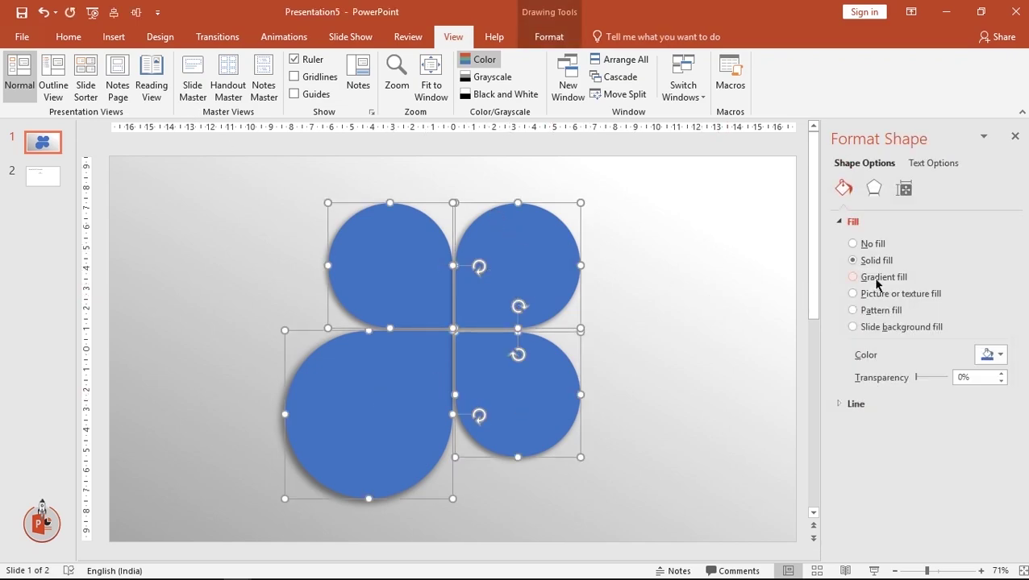
pyautogui.click(853, 277)
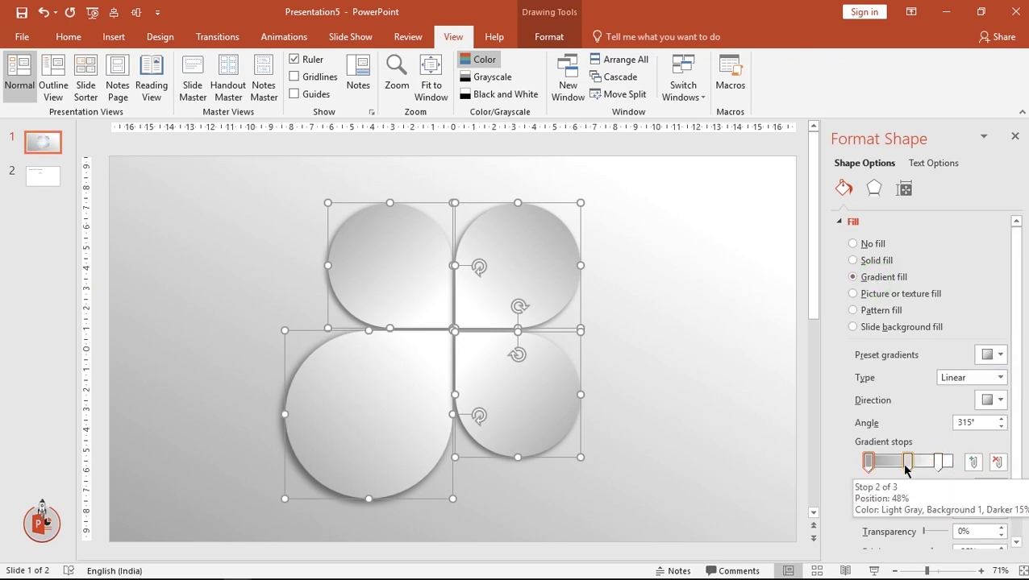
pyautogui.click(907, 462)
pyautogui.moveTo(936, 461)
pyautogui.mouseDown()
pyautogui.moveTo(899, 463)
pyautogui.moveTo(957, 464)
pyautogui.mouseUp()
pyautogui.click(947, 461)
pyautogui.moveTo(889, 464)
pyautogui.mouseDown()
pyautogui.moveTo(863, 466)
pyautogui.moveTo(924, 466)
pyautogui.mouseUp()
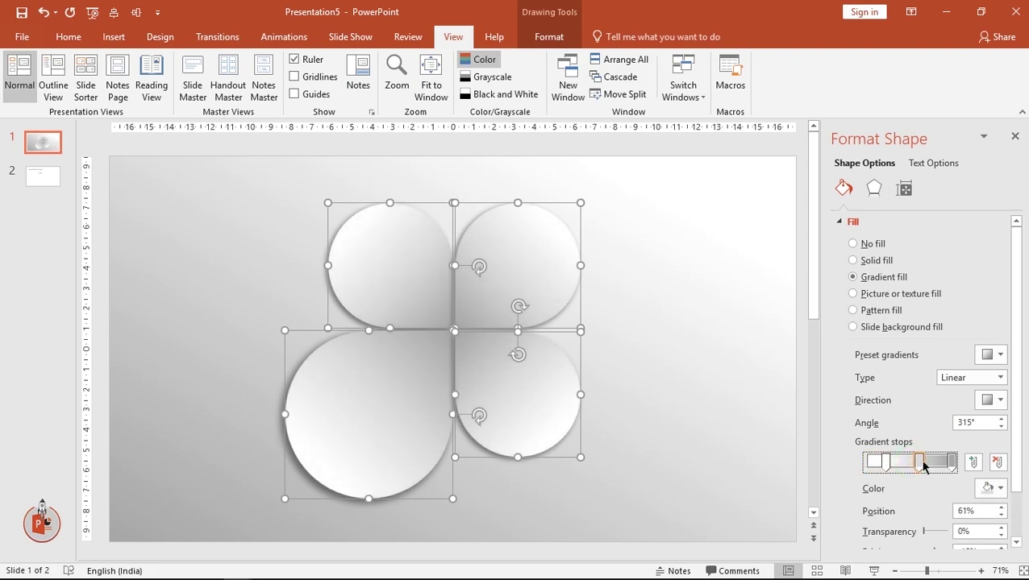
# - Set the bottom-left petal's gradient stops to 0% and 94%, then close the pane
pyautogui.click(742, 324)
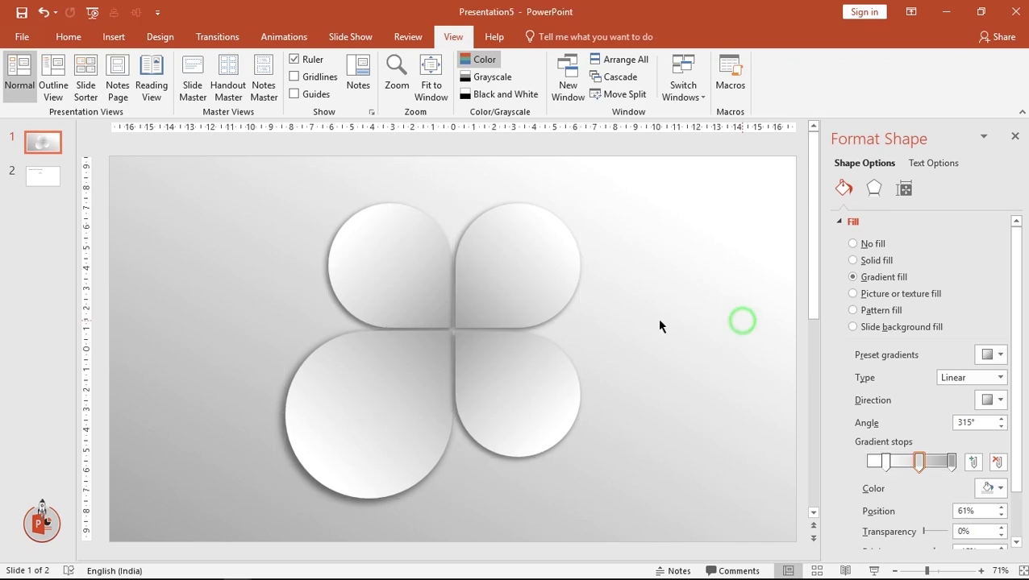
pyautogui.click(407, 381)
pyautogui.click(945, 459)
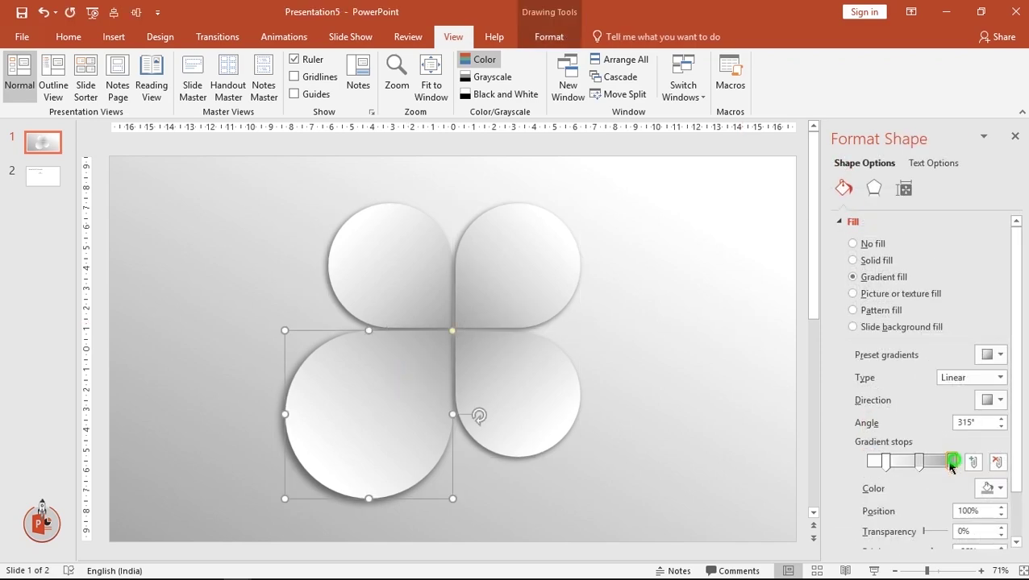
pyautogui.moveTo(886, 463); pyautogui.dragTo(868, 464)
pyautogui.moveTo(953, 464); pyautogui.dragTo(911, 461)
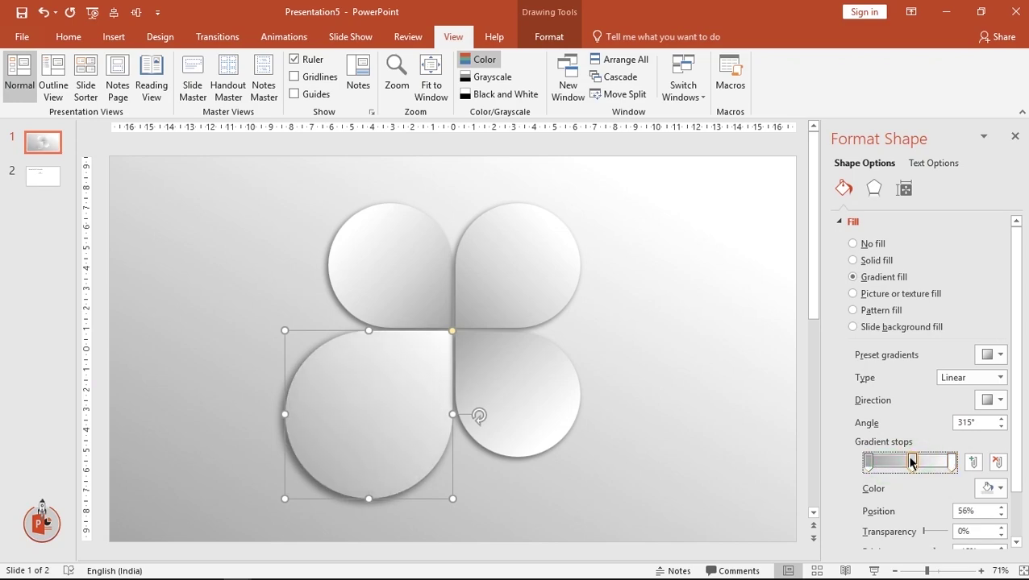
pyautogui.click(670, 333)
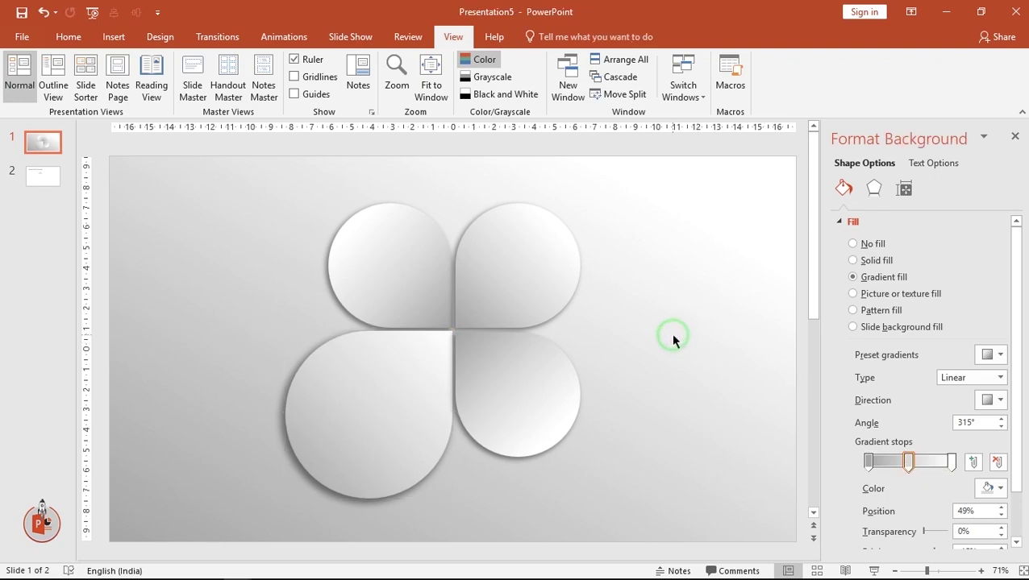
pyautogui.click(1017, 142)
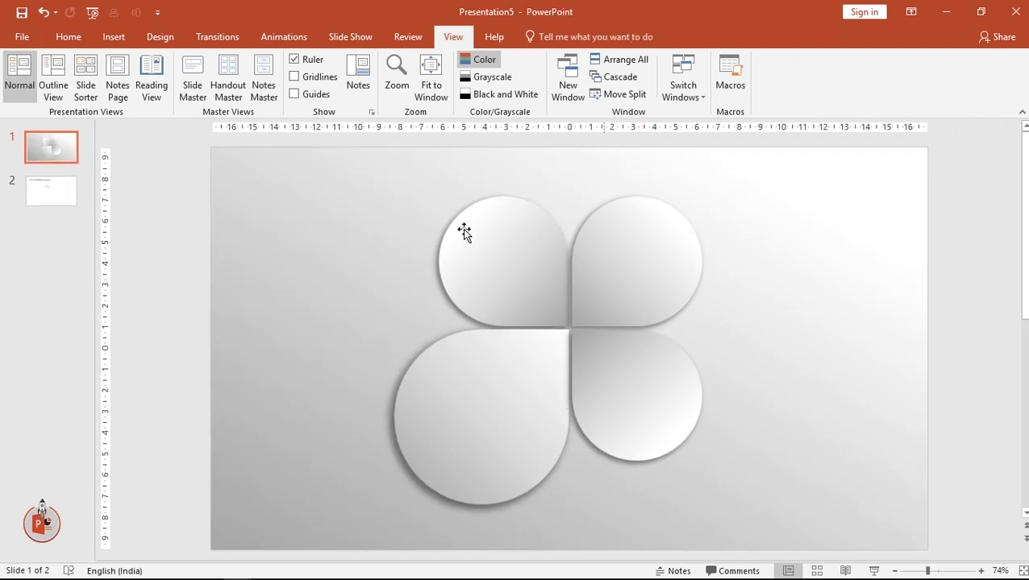
# - Draw an oval circle over the top-left petal
pyautogui.scroll(3, 556, 242)
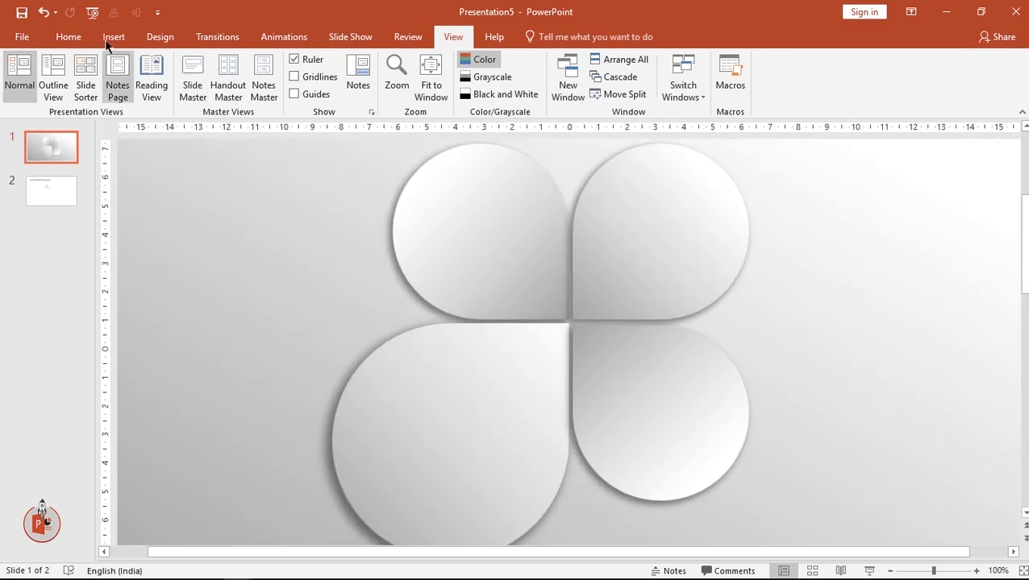
pyautogui.click(112, 37)
pyautogui.click(258, 81)
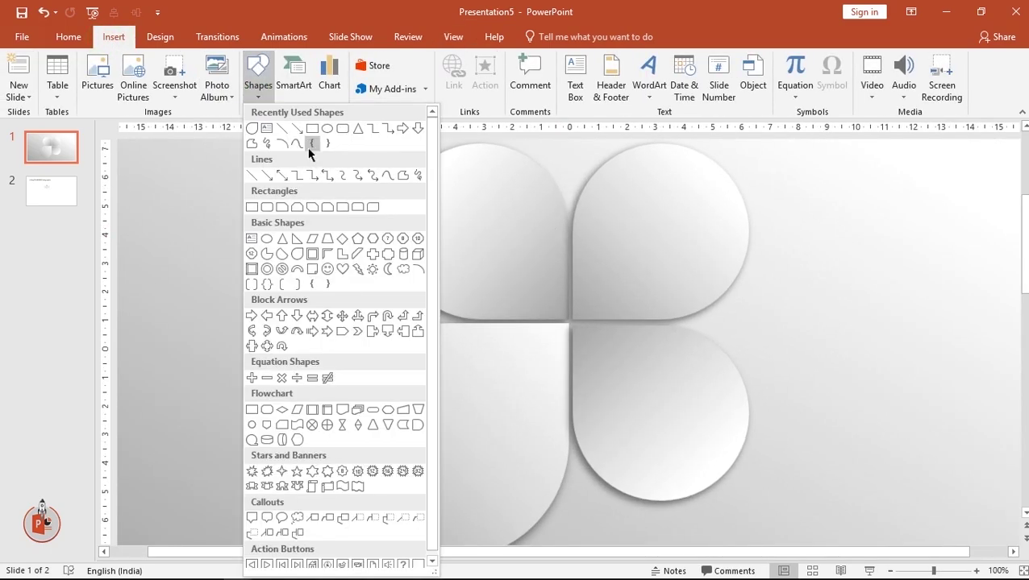
pyautogui.click(326, 129)
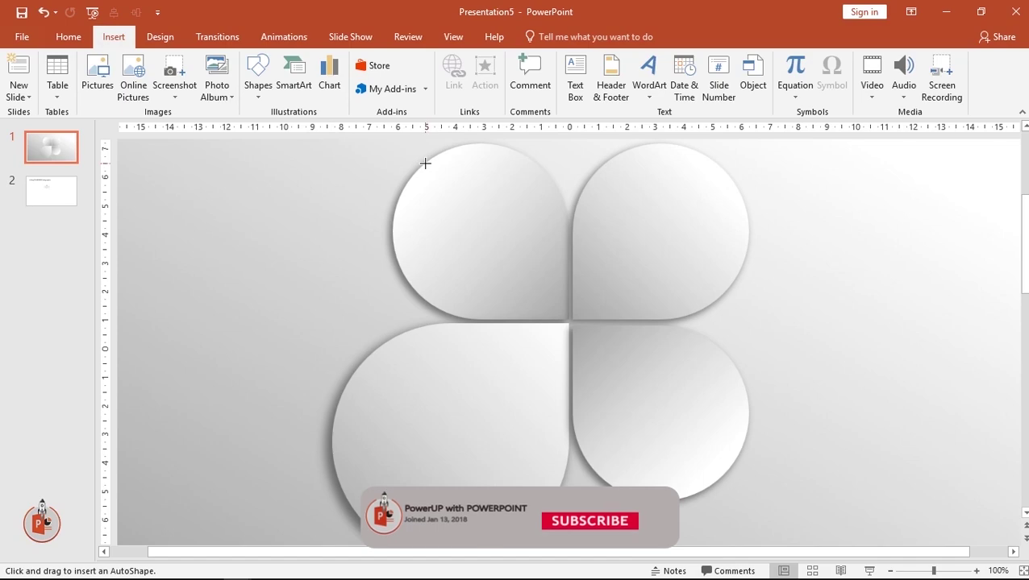
pyautogui.moveTo(425, 163); pyautogui.dragTo(584, 323)
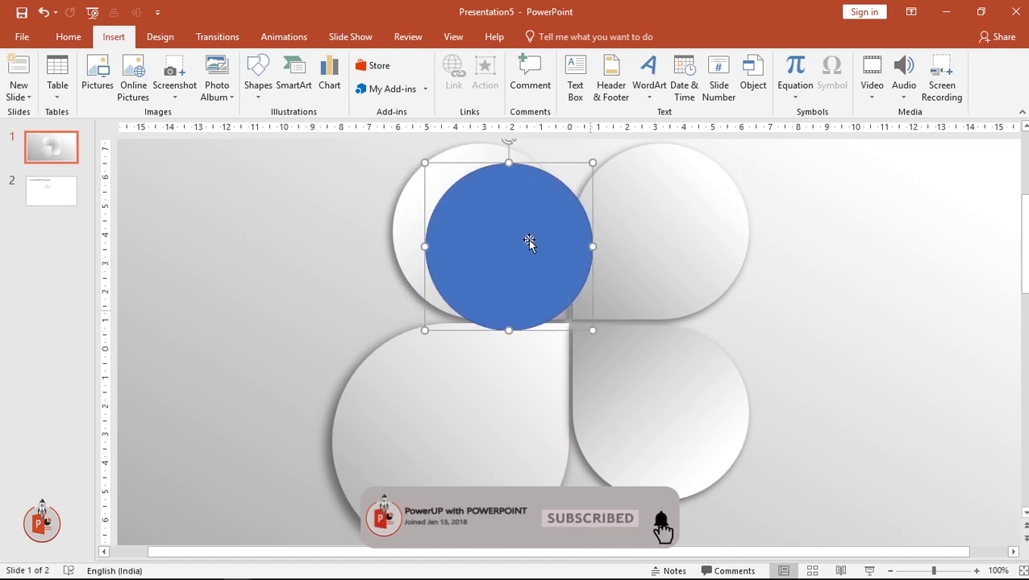
# - Resize the circle to about 5.61 cm and centre it on the top-left petal
pyautogui.moveTo(514, 232); pyautogui.dragTo(501, 224)
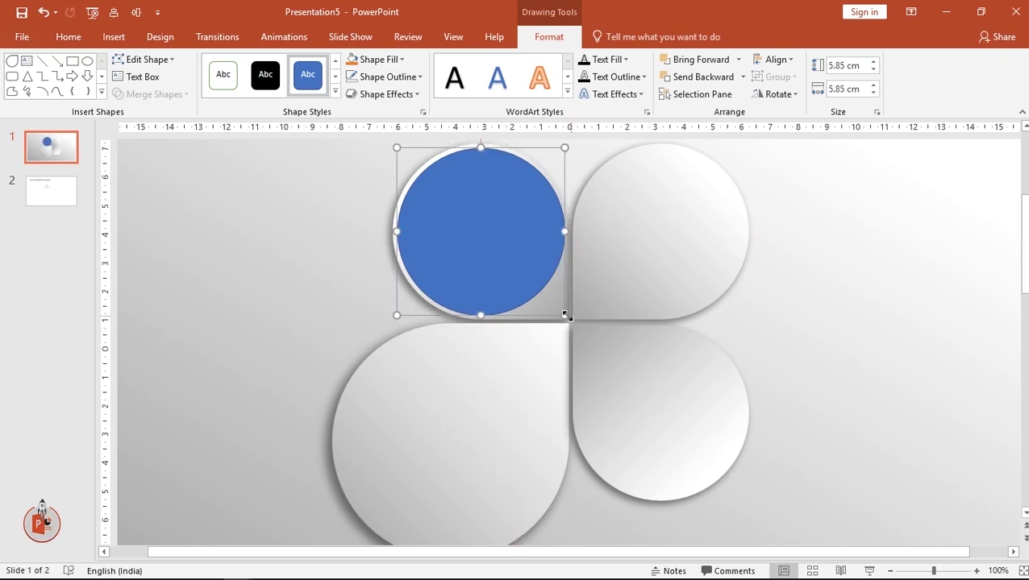
pyautogui.moveTo(565, 316); pyautogui.dragTo(560, 307)
pyautogui.moveTo(487, 227); pyautogui.dragTo(491, 229)
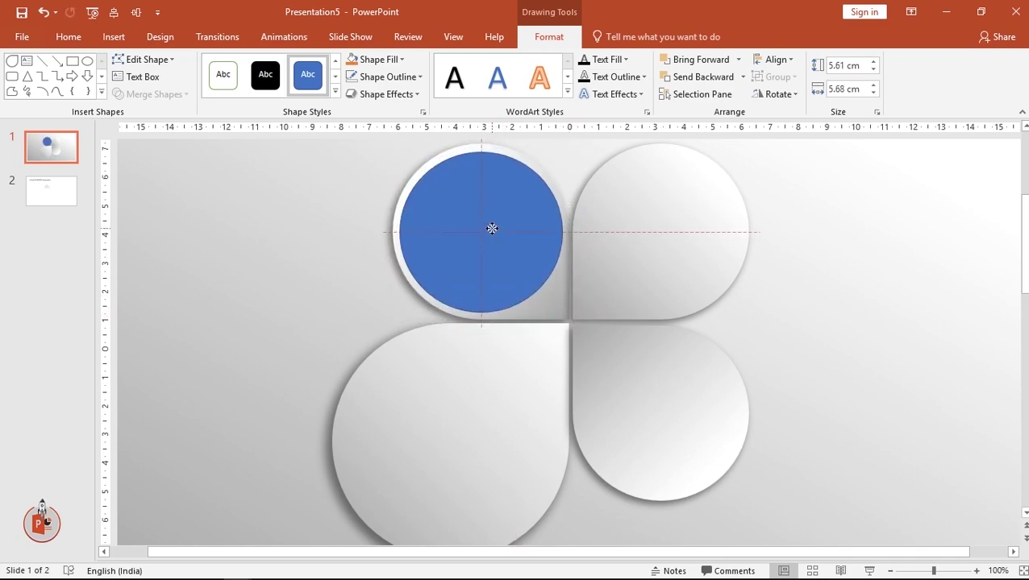
pyautogui.moveTo(492, 231); pyautogui.dragTo(492, 232)
pyautogui.click(800, 215)
pyautogui.click(485, 210)
pyautogui.click(548, 36)
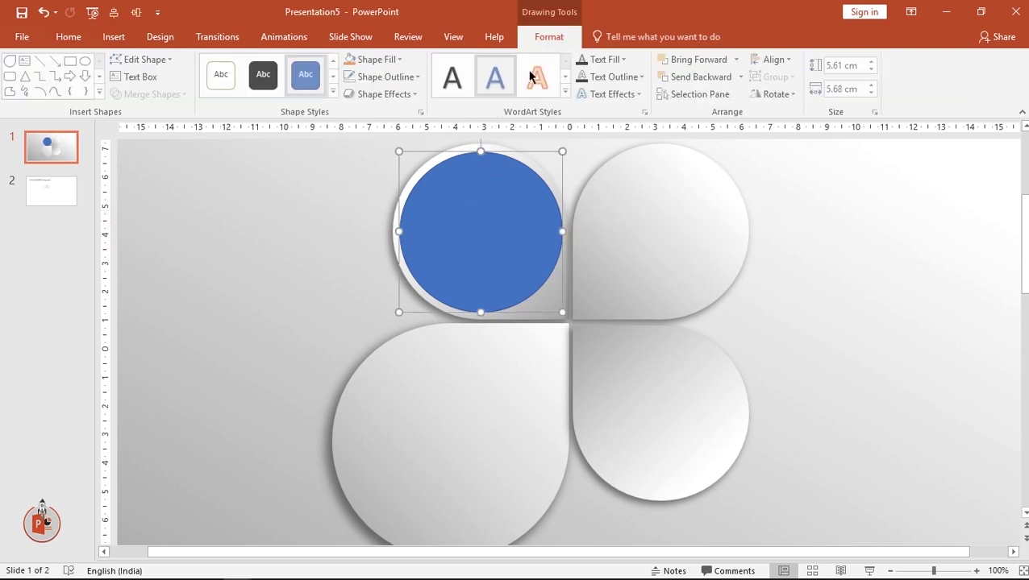
# - Remove the circle's outline and apply the Offset Center shadow preset
pyautogui.click(376, 78)
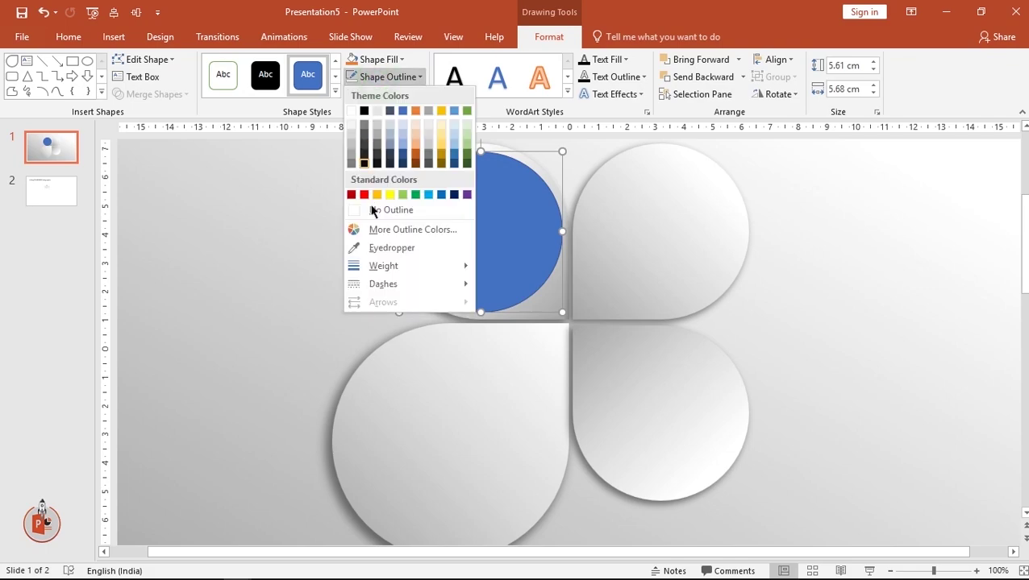
pyautogui.click(370, 210)
pyautogui.rightClick(497, 211)
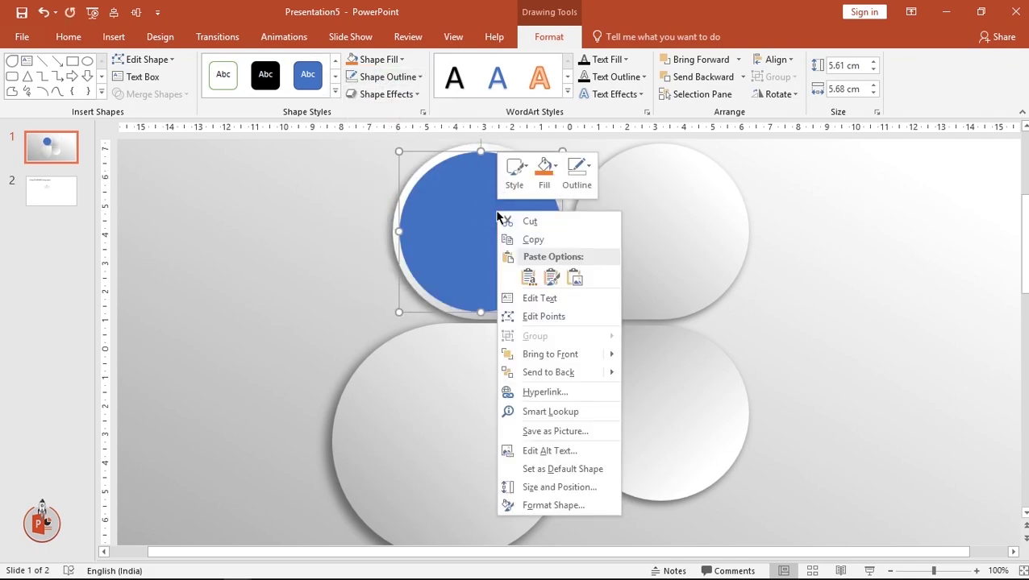
pyautogui.click(532, 503)
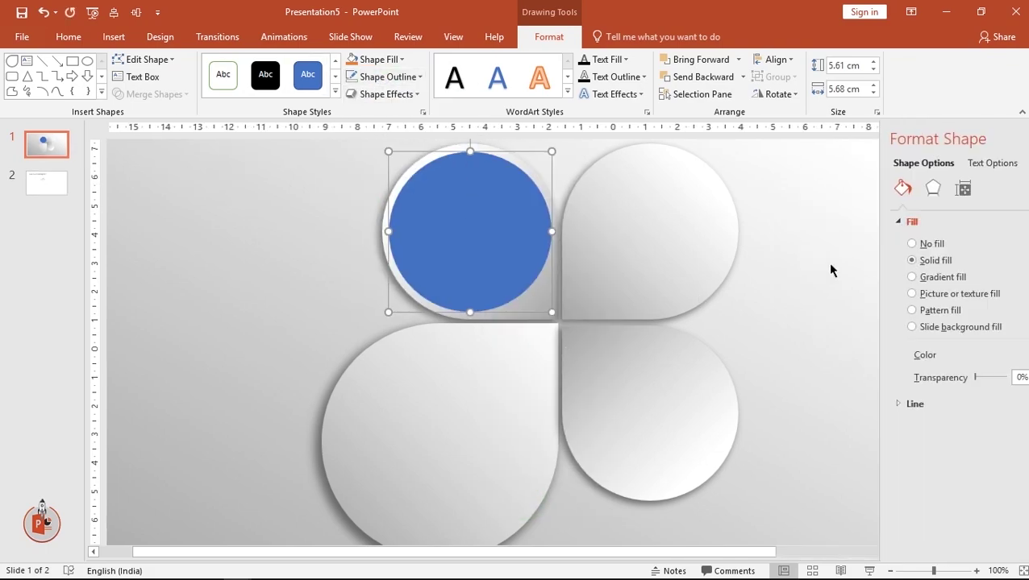
pyautogui.click(875, 190)
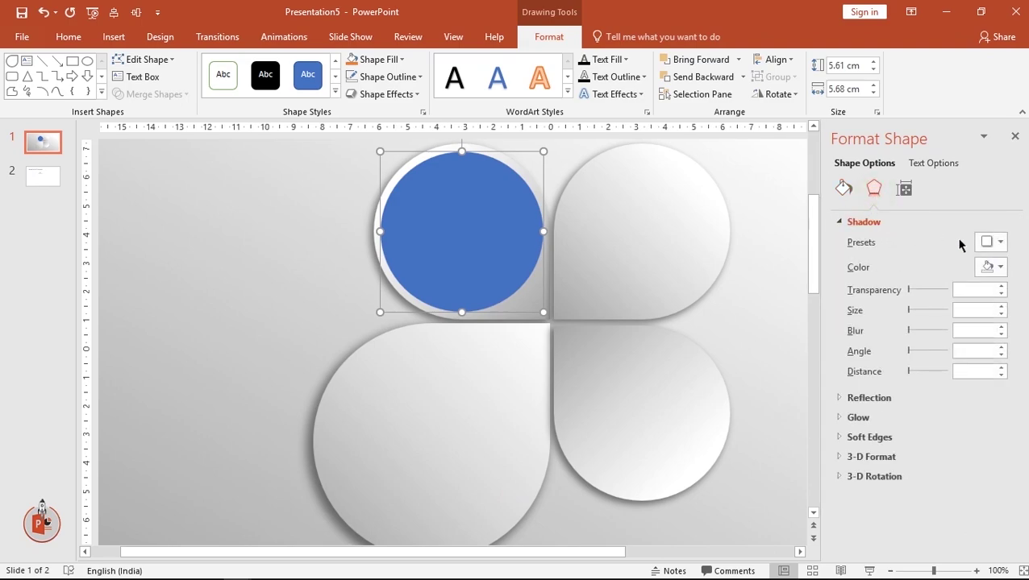
pyautogui.click(991, 242)
pyautogui.click(953, 393)
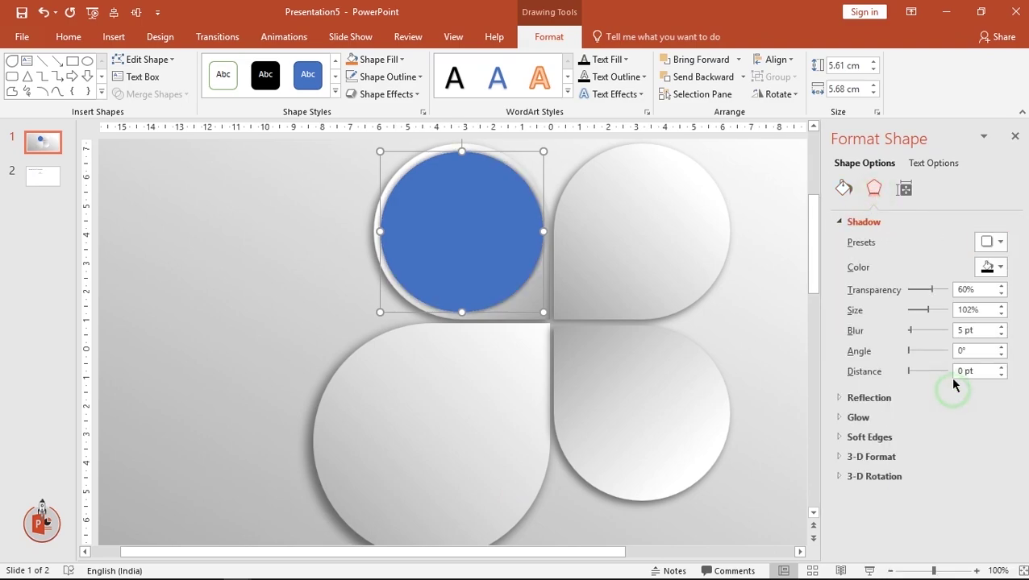
# - Set the circle's shadow to 52% transparency and 8 pt blur, then close the pane
pyautogui.click(1003, 287)
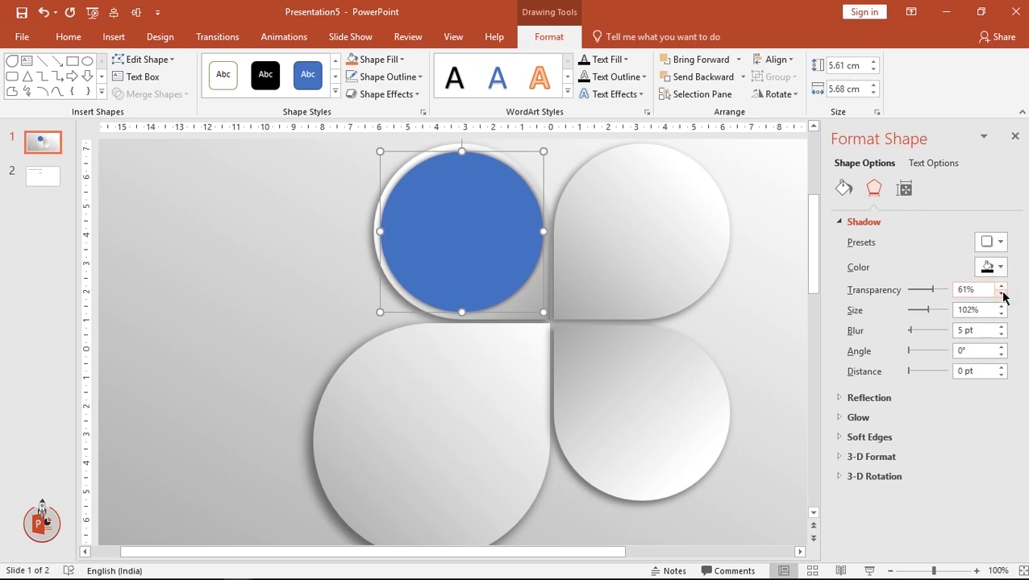
pyautogui.click(1001, 294)
pyautogui.click(1001, 293)
pyautogui.click(1000, 327)
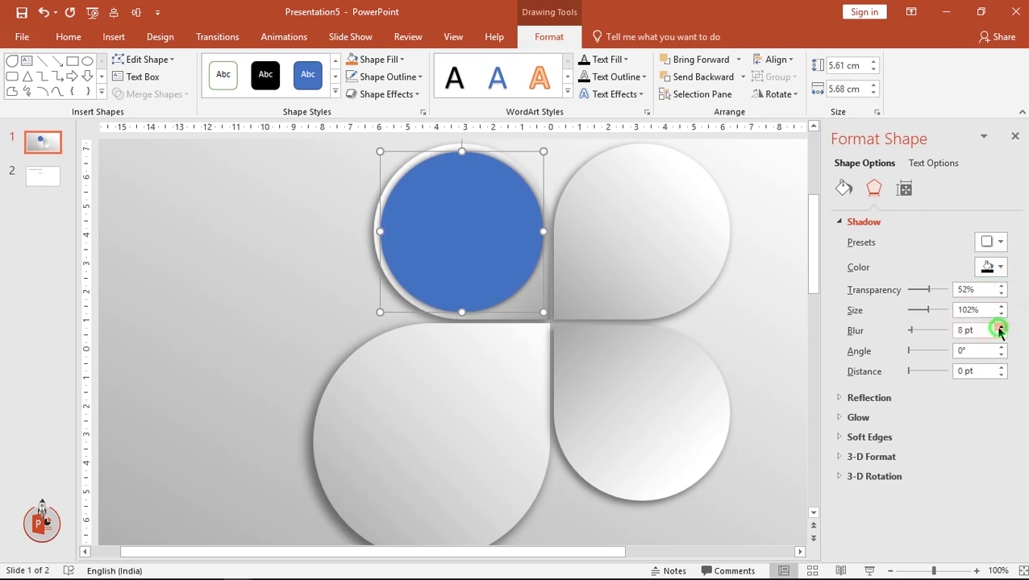
pyautogui.click(1000, 327)
pyautogui.click(1014, 135)
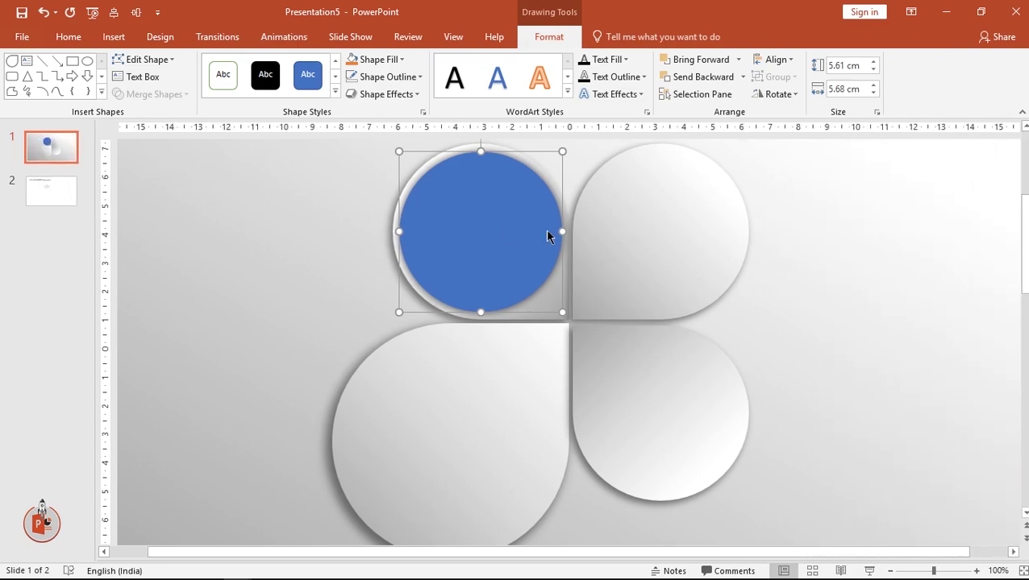
pyautogui.rightClick(501, 233)
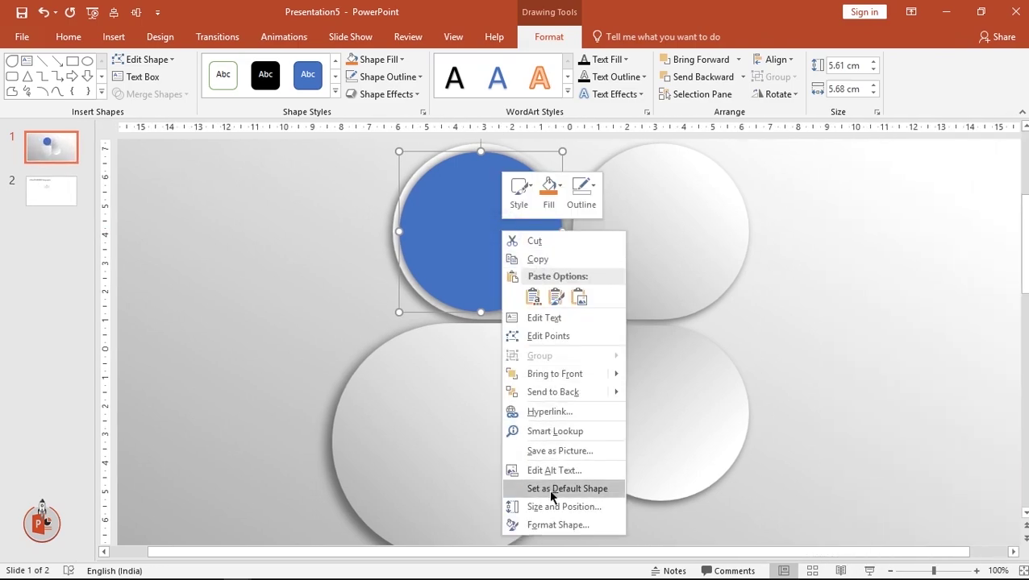
# - Switch the circle to a gradient fill with a deep red-orange first stop
pyautogui.click(549, 520)
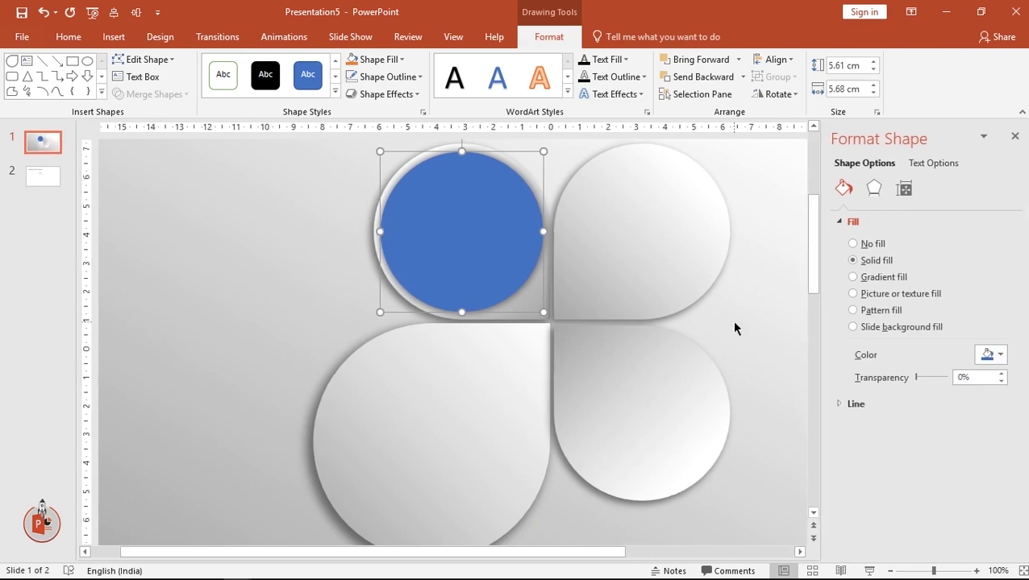
pyautogui.click(882, 278)
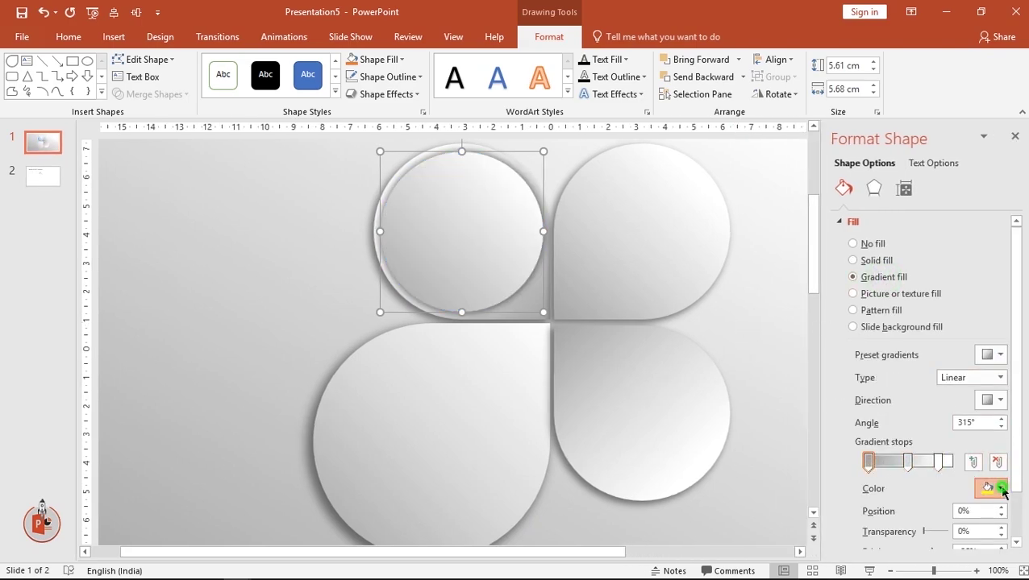
pyautogui.click(990, 489)
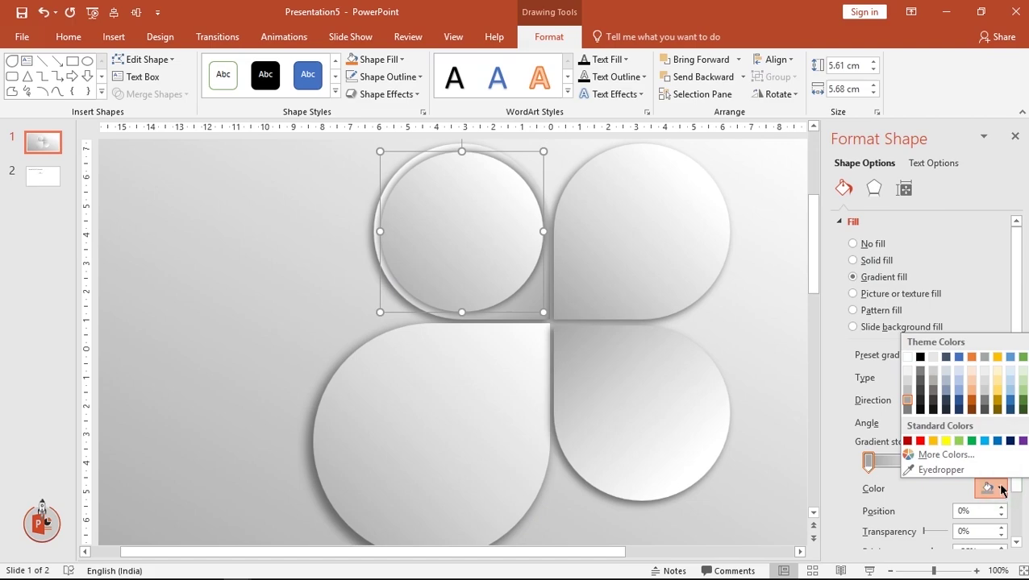
pyautogui.click(927, 455)
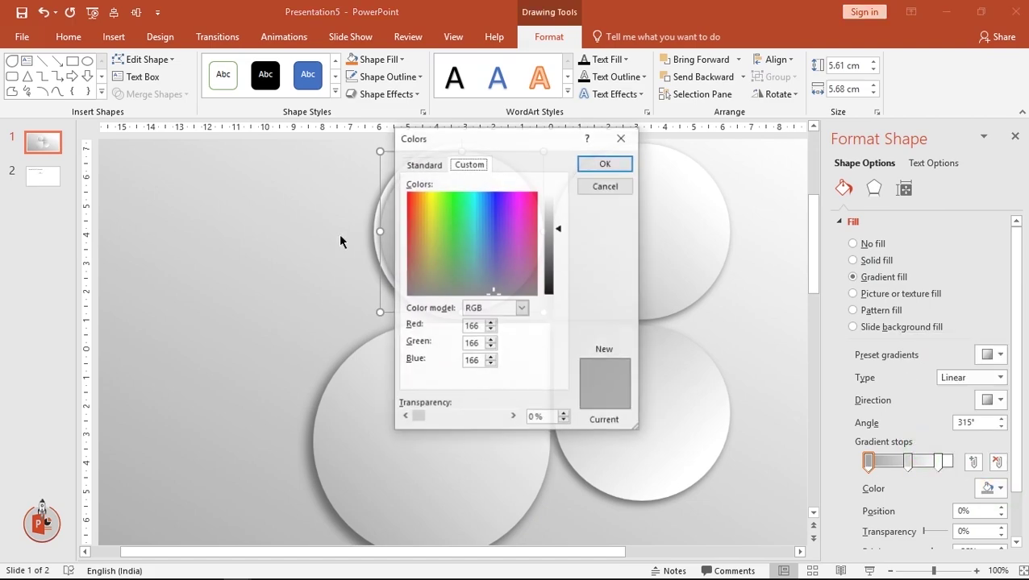
pyautogui.moveTo(419, 216); pyautogui.dragTo(416, 213)
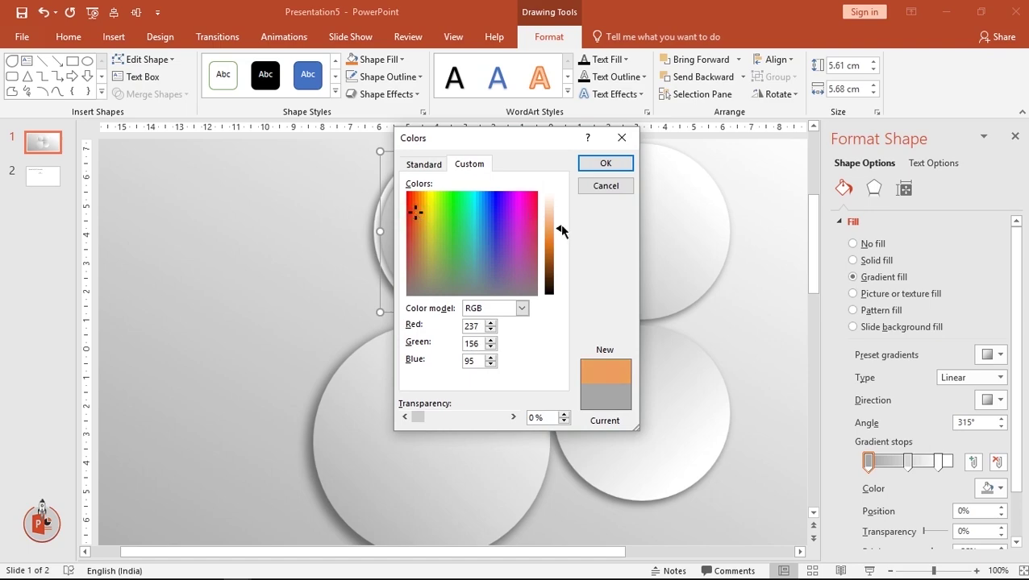
pyautogui.moveTo(562, 231); pyautogui.dragTo(559, 250)
pyautogui.moveTo(414, 210); pyautogui.dragTo(412, 210)
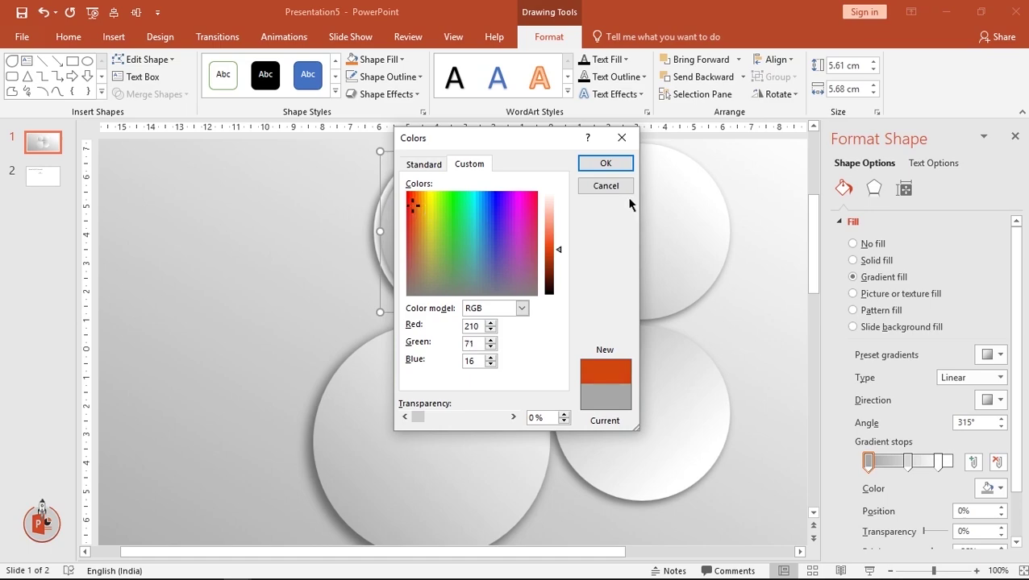
pyautogui.click(611, 166)
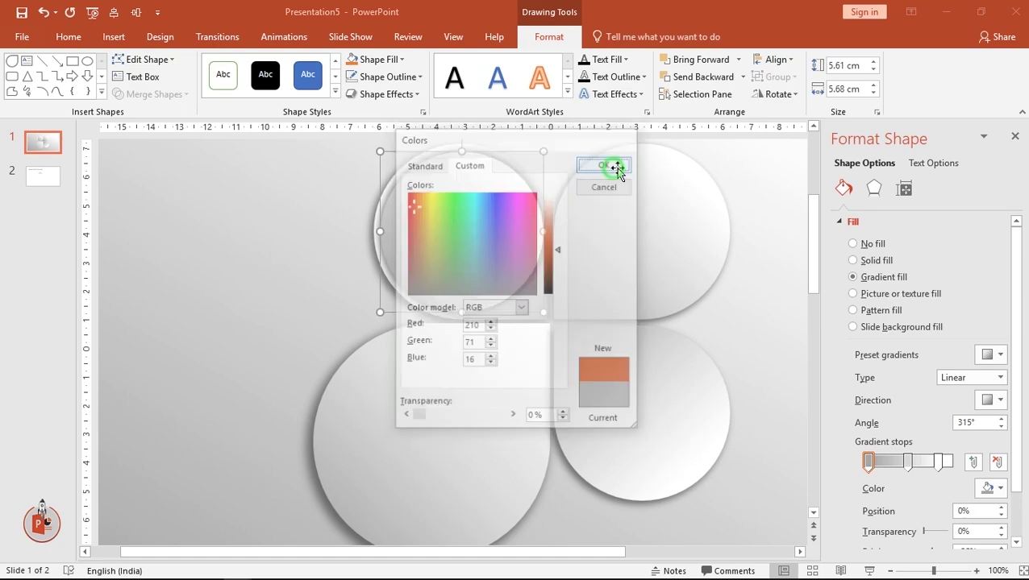
# - Make the middle stop red-orange and the right stop bright orange
pyautogui.click(909, 462)
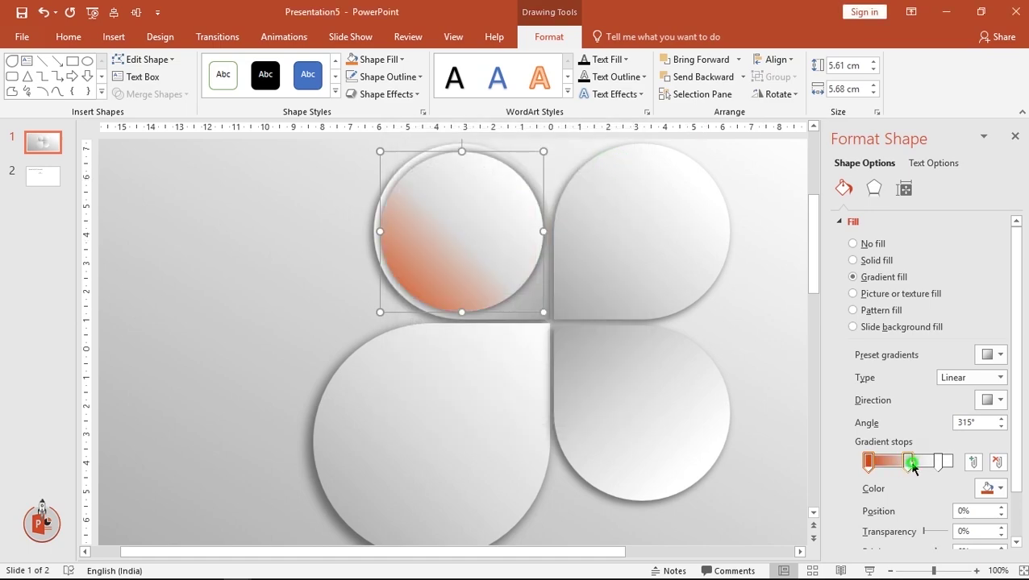
pyautogui.click(998, 488)
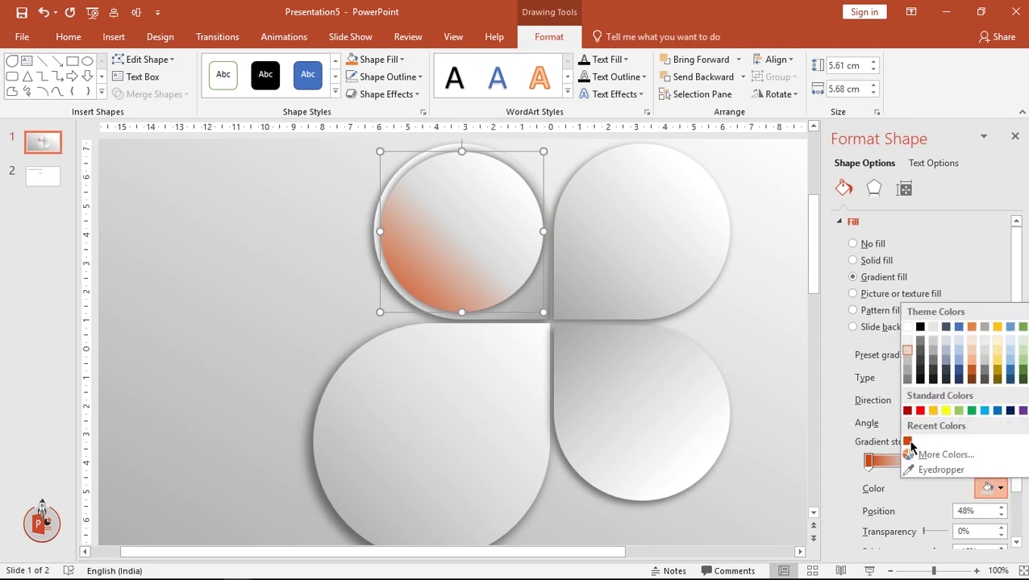
pyautogui.click(908, 442)
pyautogui.click(938, 461)
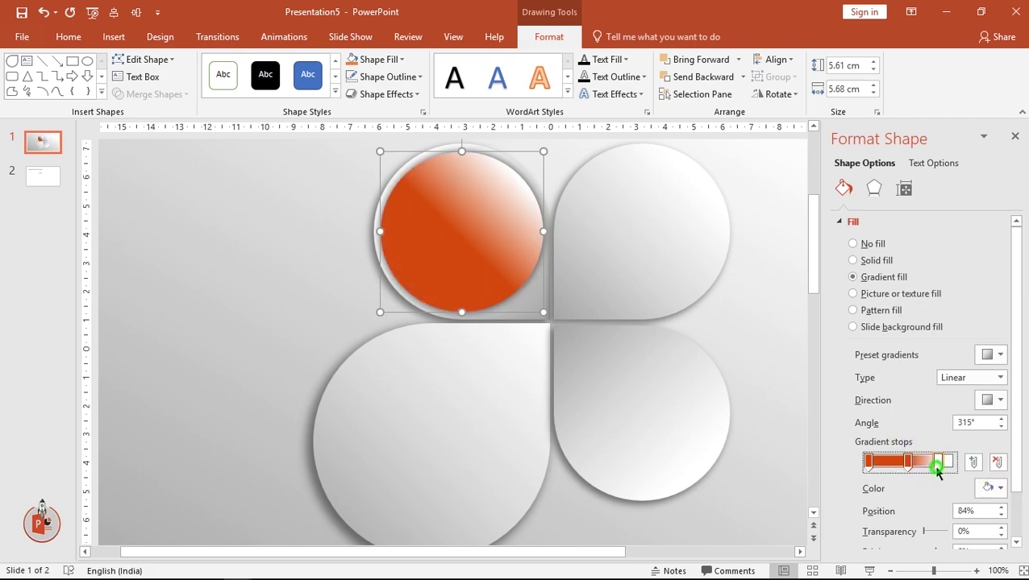
pyautogui.click(996, 488)
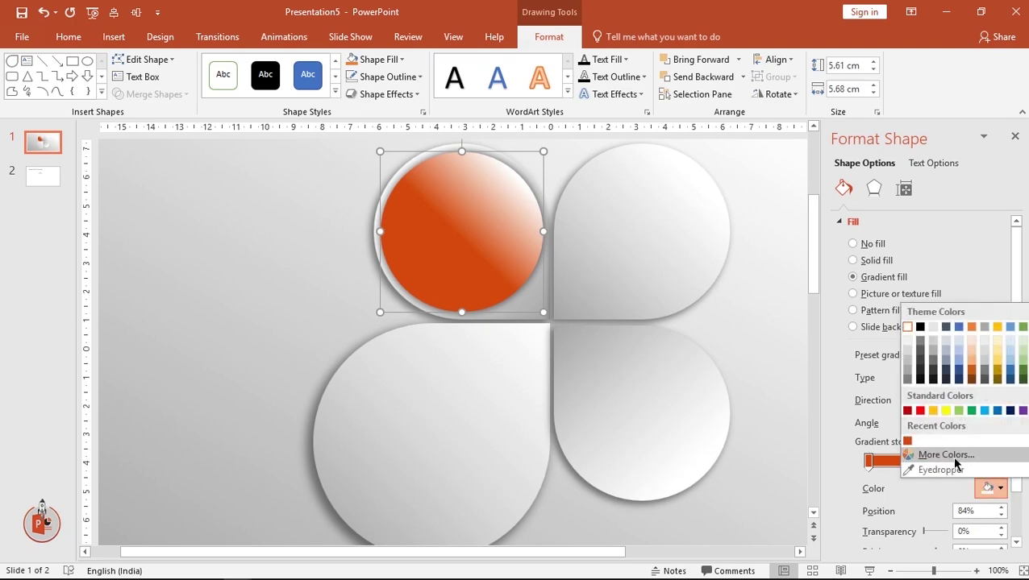
pyautogui.click(947, 456)
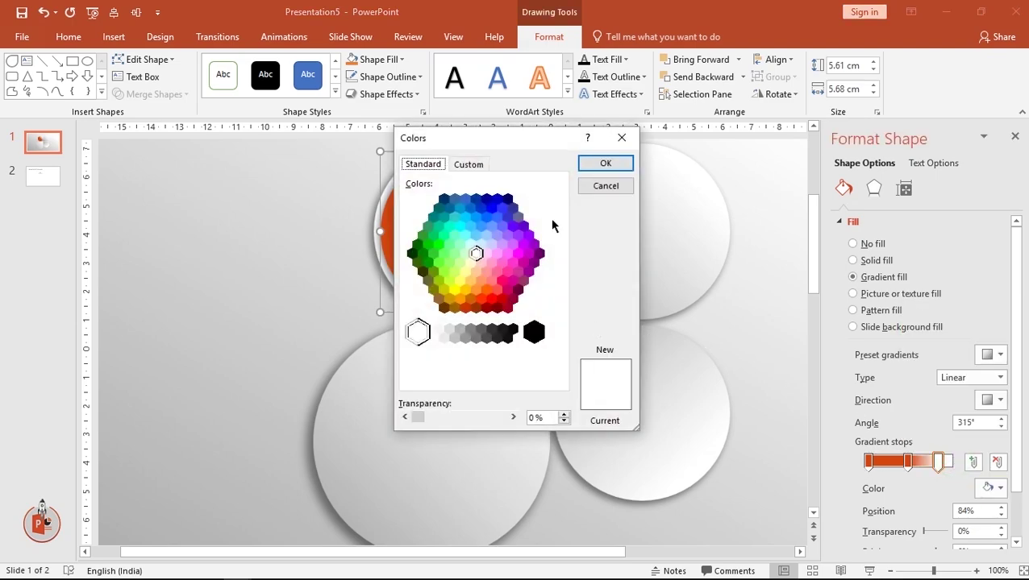
pyautogui.click(486, 290)
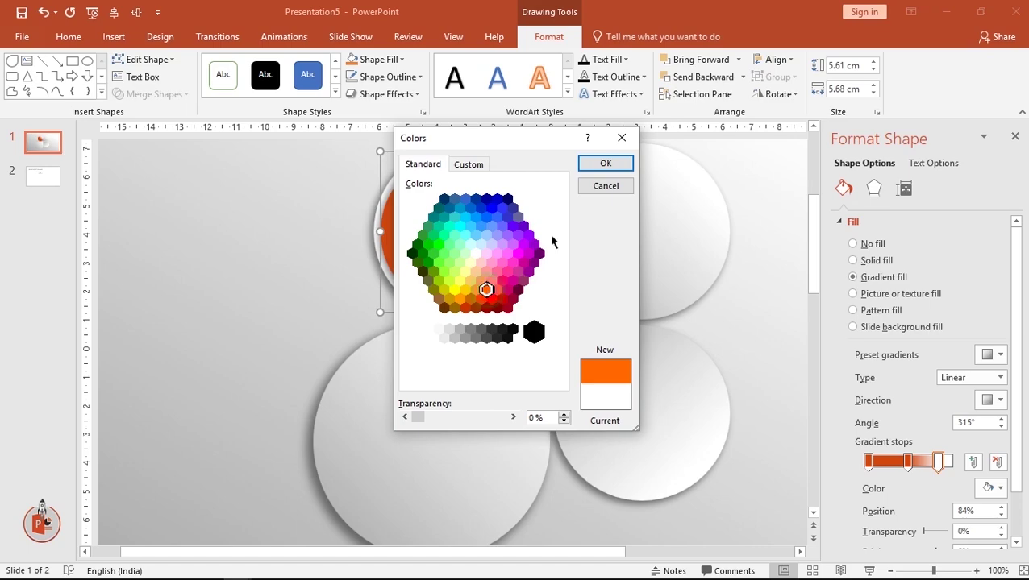
pyautogui.click(606, 164)
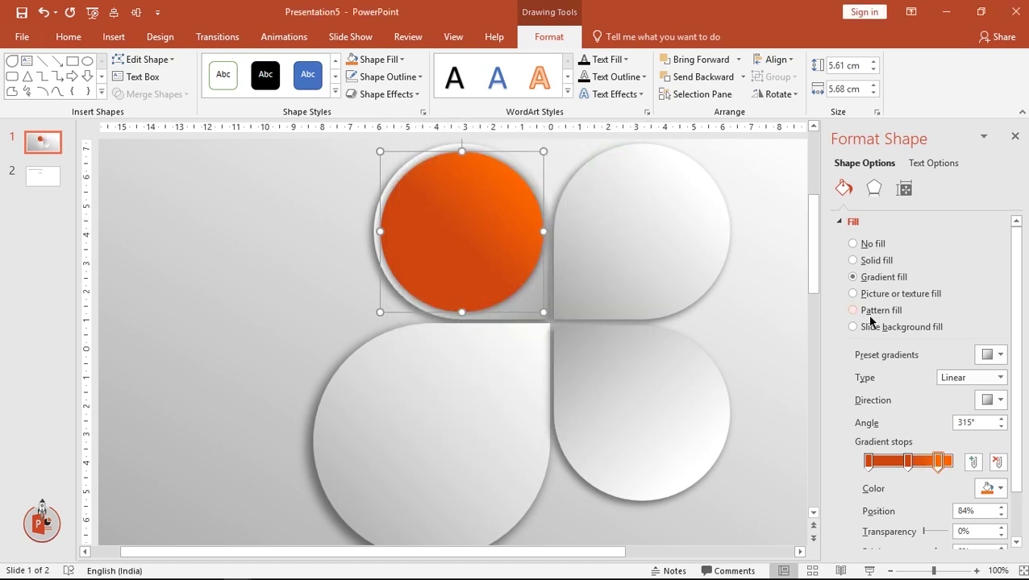
# - Drag the bright orange stop toward the start of the gradient bar
pyautogui.moveTo(938, 464)
pyautogui.mouseDown()
pyautogui.moveTo(883, 465)
pyautogui.moveTo(967, 466)
pyautogui.mouseUp()
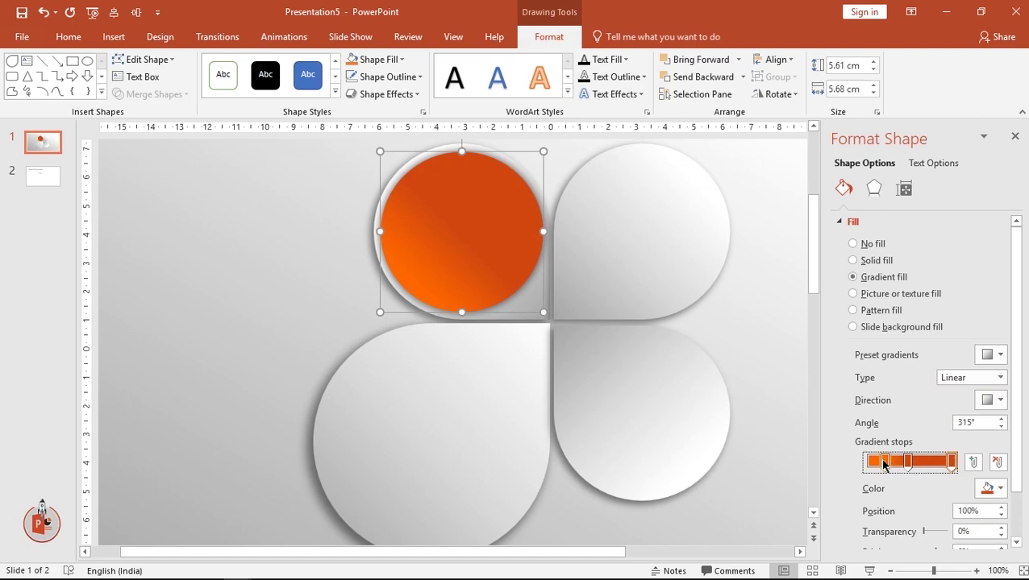
pyautogui.moveTo(883, 466)
pyautogui.mouseDown()
pyautogui.moveTo(859, 464)
pyautogui.moveTo(926, 468)
pyautogui.mouseUp()
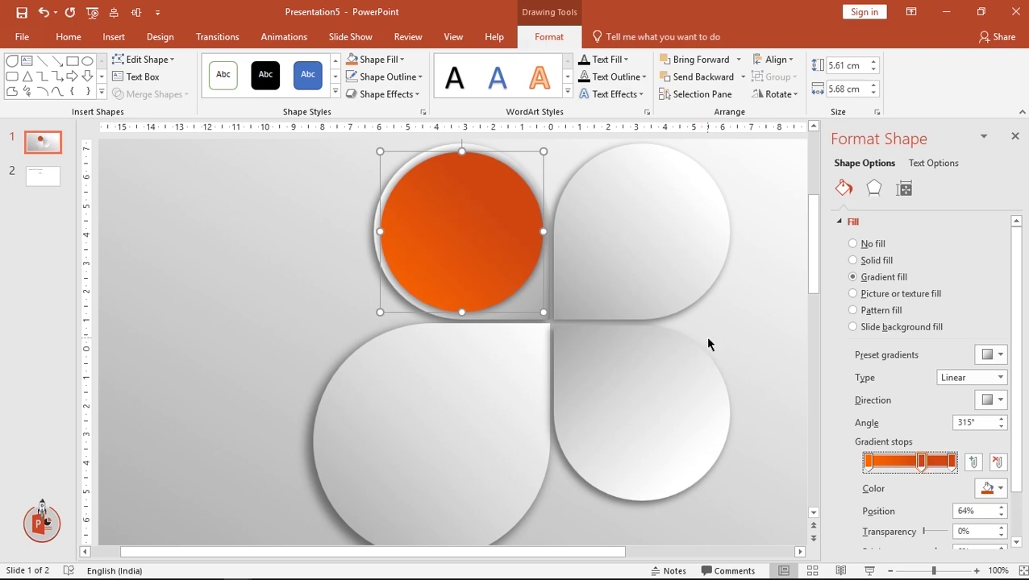
pyautogui.click(330, 234)
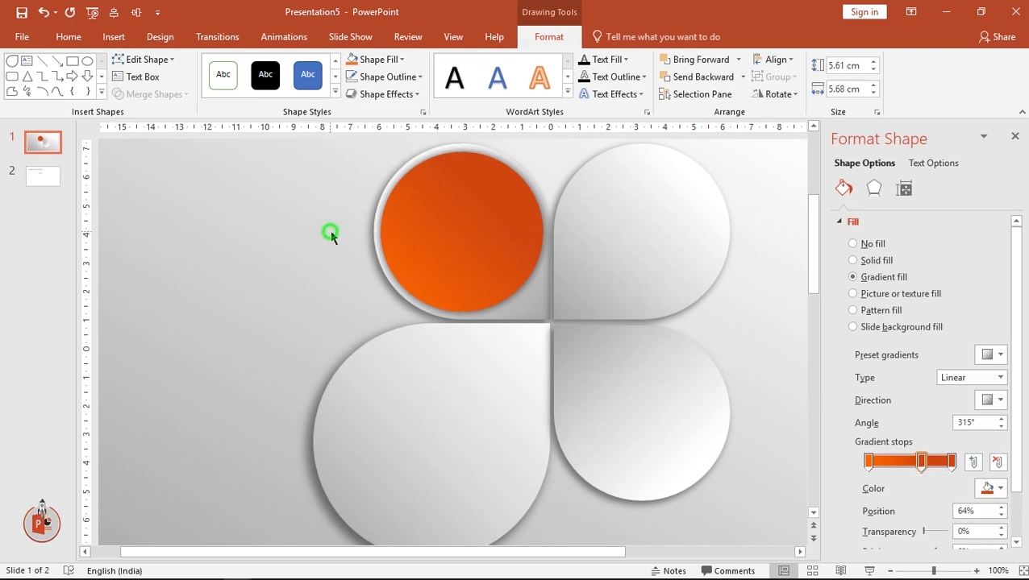
# - Draw a tilted 2.28 × 1.68 cm oval on the orange circle's upper-right area
pyautogui.click(442, 209)
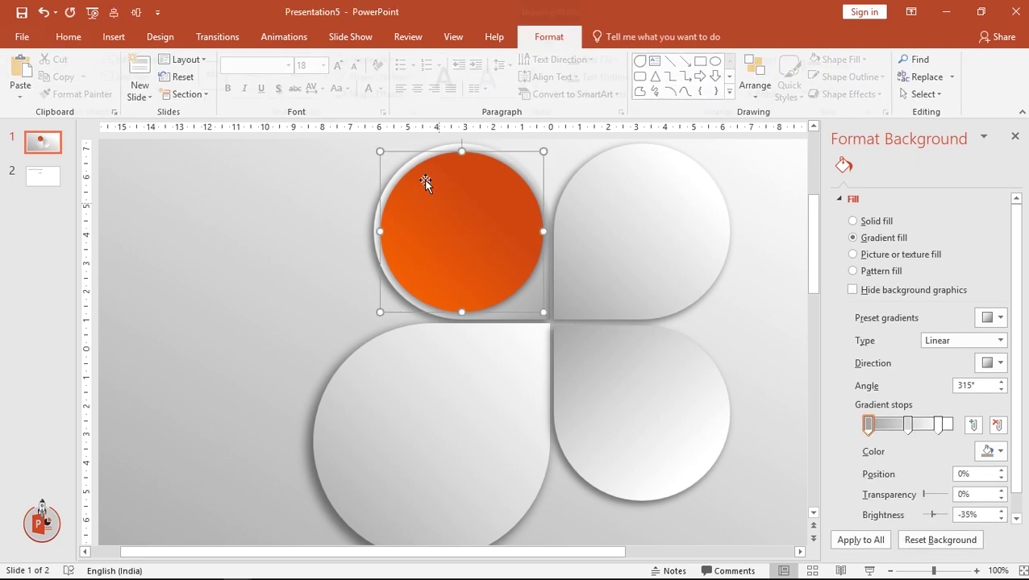
pyautogui.scroll(5, 424, 184)
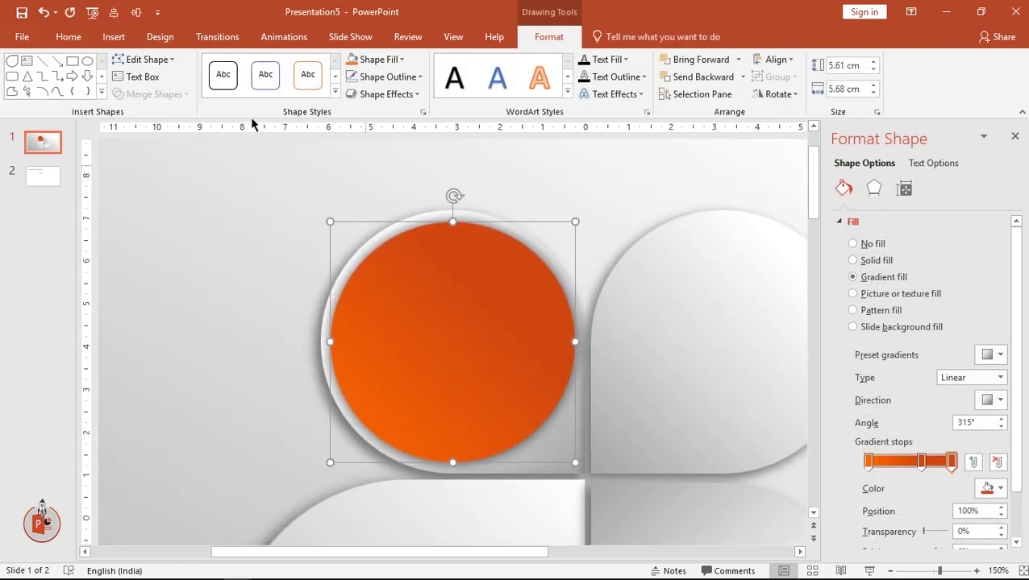
pyautogui.click(91, 62)
pyautogui.moveTo(477, 243); pyautogui.dragTo(548, 340)
pyautogui.moveTo(513, 220); pyautogui.dragTo(483, 236)
pyautogui.moveTo(493, 274); pyautogui.dragTo(498, 271)
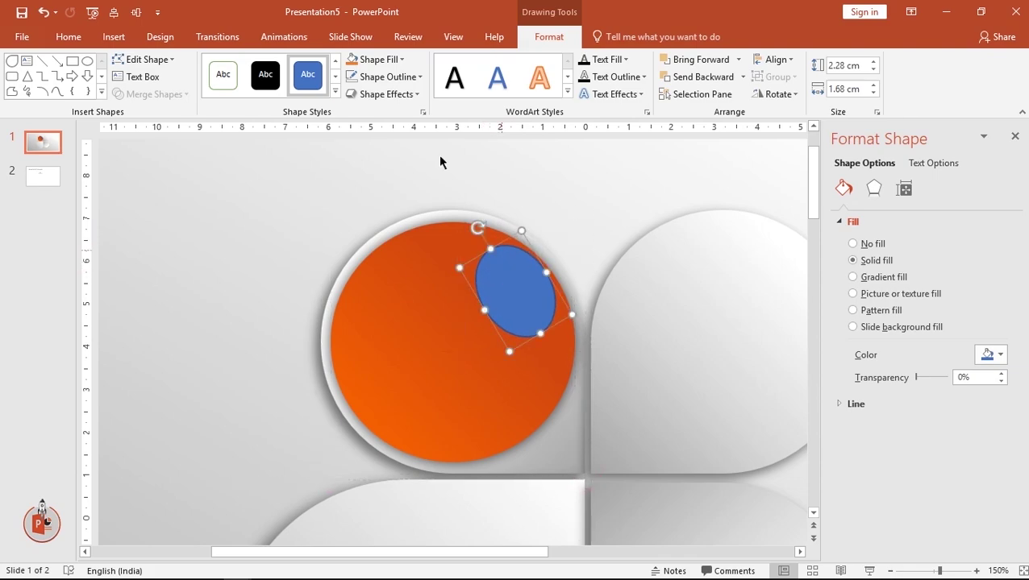
# - Remove the new oval's outline so it has no border
pyautogui.click(355, 77)
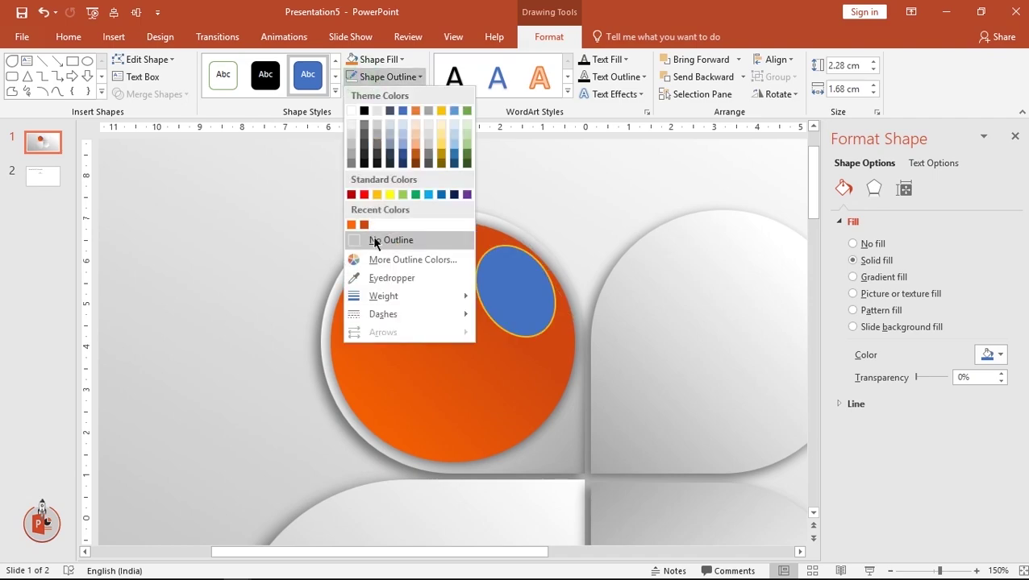
pyautogui.click(372, 235)
pyautogui.click(383, 63)
pyautogui.click(385, 63)
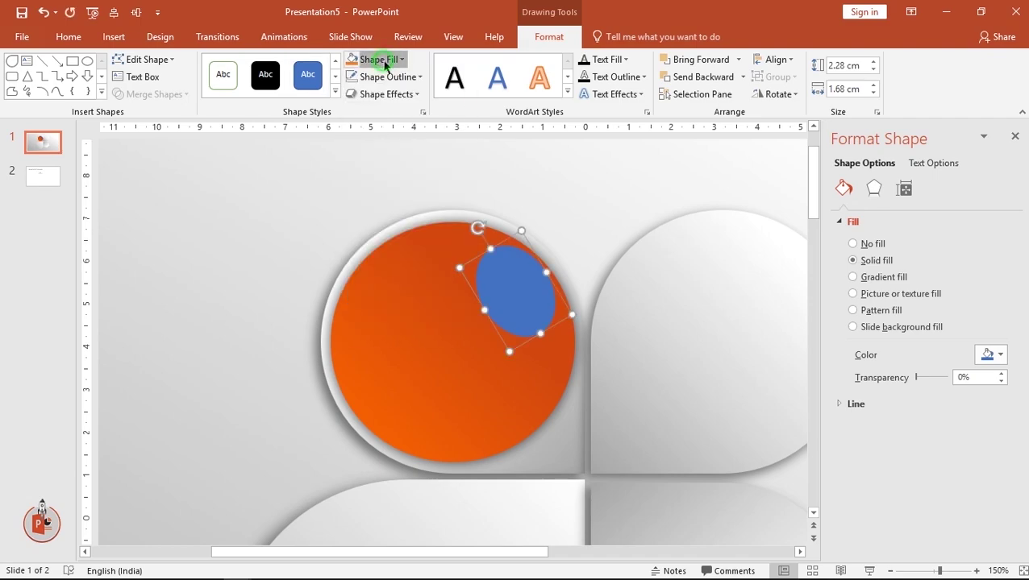
# - Give the oval a gradient fill with all three stops set to white
pyautogui.click(864, 277)
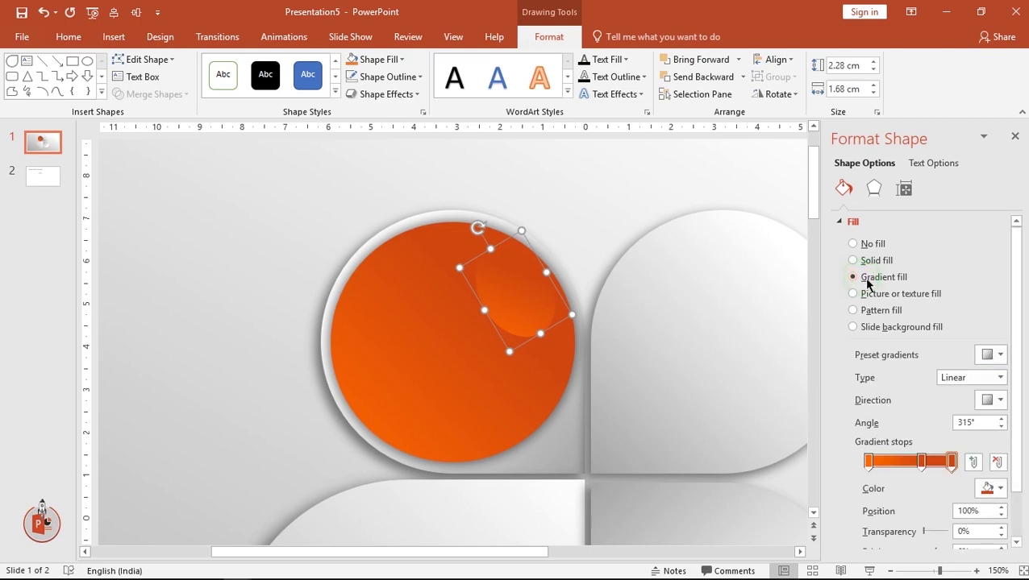
pyautogui.click(951, 460)
pyautogui.click(1000, 489)
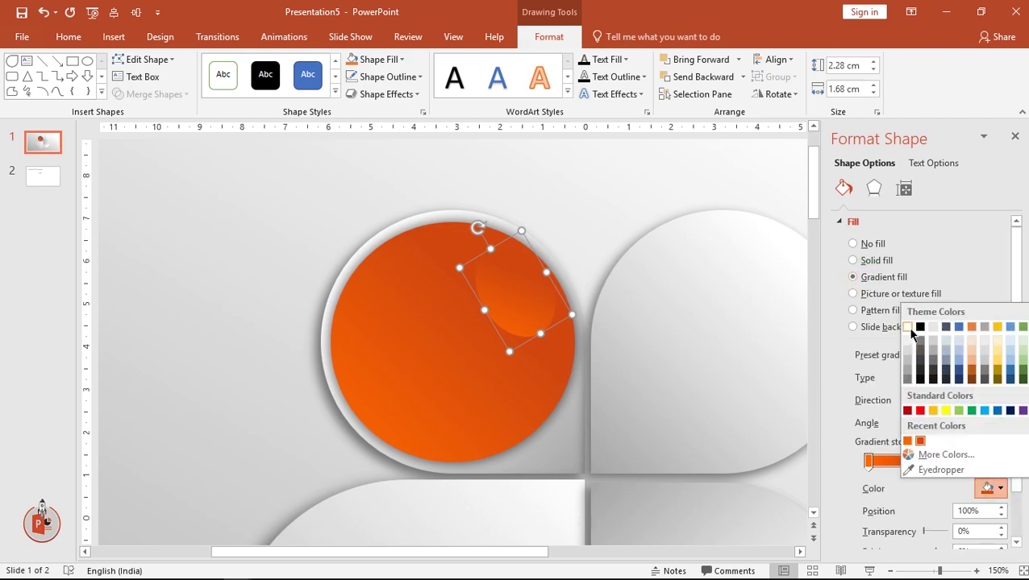
pyautogui.click(917, 329)
pyautogui.click(920, 463)
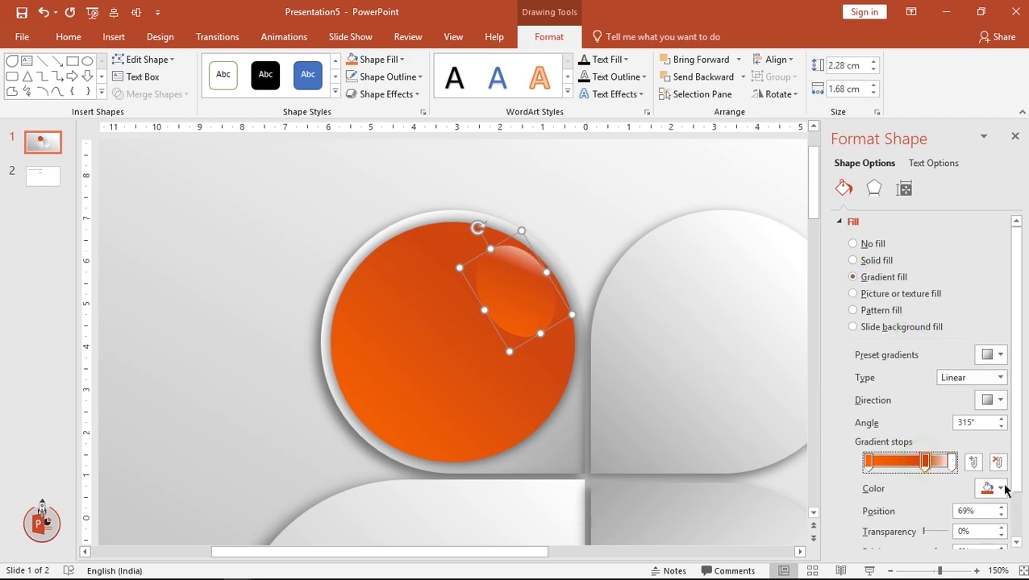
pyautogui.click(1000, 488)
pyautogui.click(907, 340)
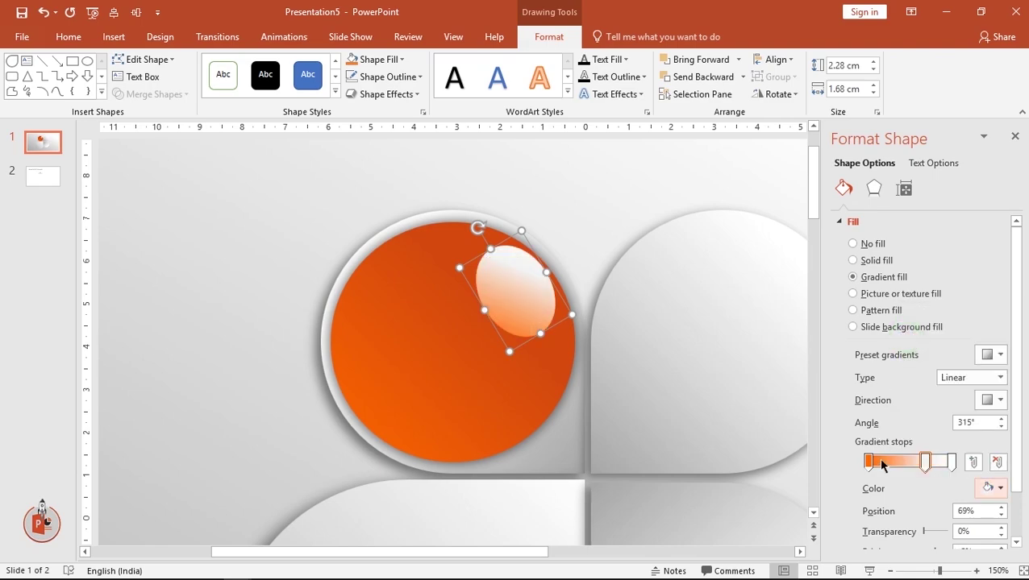
pyautogui.click(872, 461)
pyautogui.click(1000, 489)
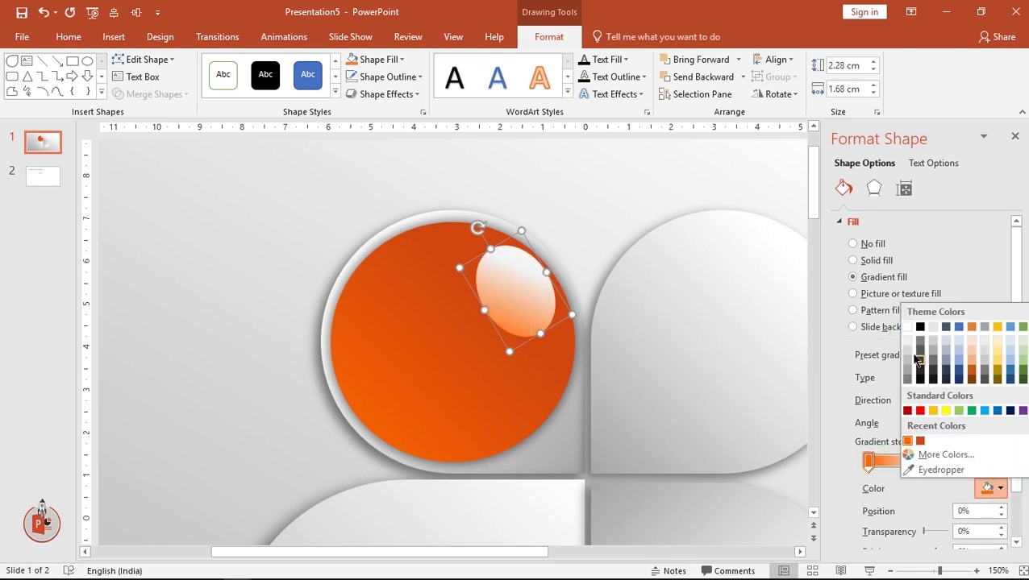
pyautogui.click(907, 341)
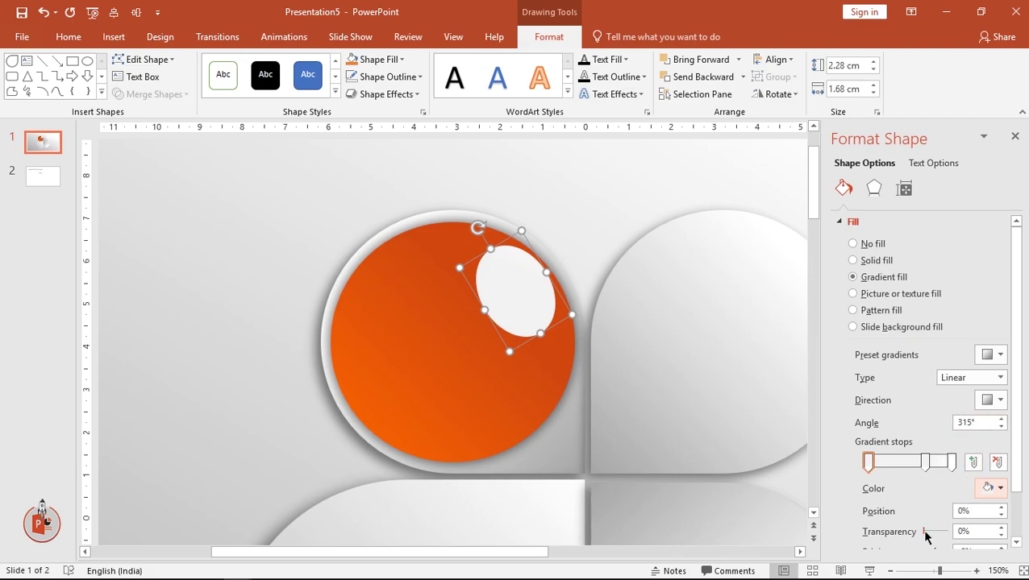
# - Delete the middle gradient stop, fade the left stop to transparent, and set the angle to 340°
pyautogui.click(925, 461)
pyautogui.click(998, 462)
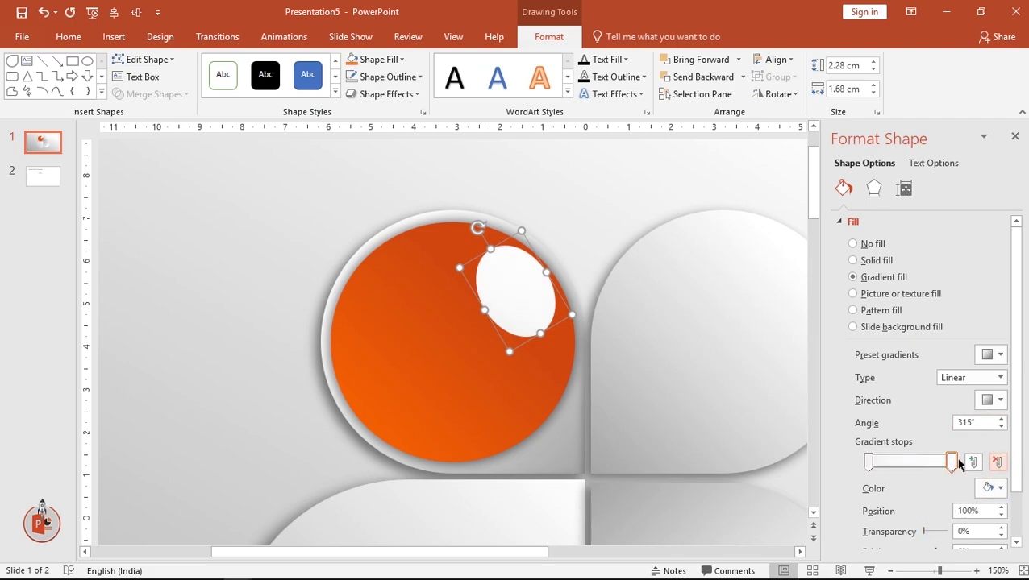
pyautogui.click(869, 461)
pyautogui.moveTo(924, 533); pyautogui.dragTo(950, 532)
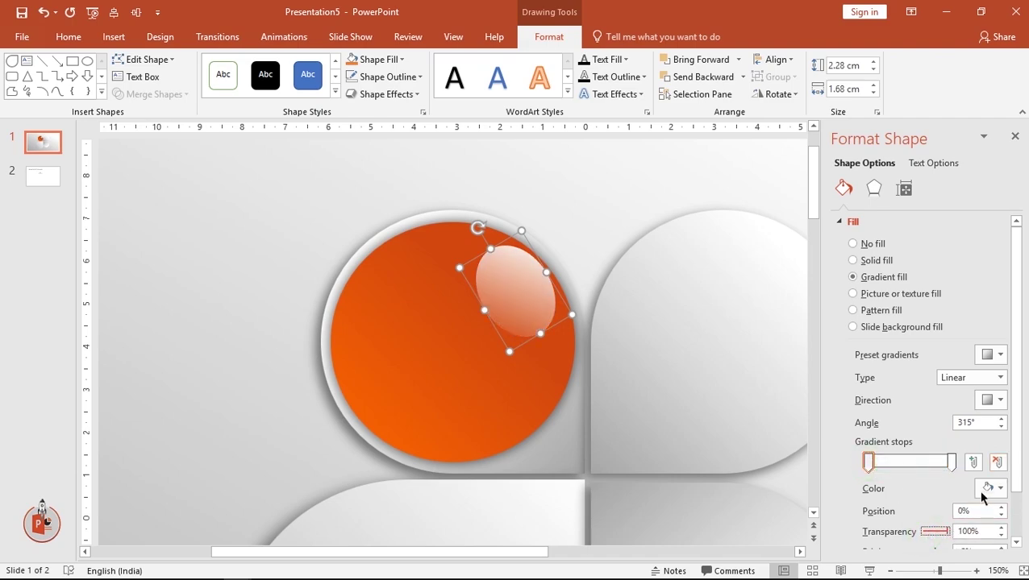
pyautogui.click(1001, 420)
pyautogui.click(1000, 420)
pyautogui.click(1001, 420)
pyautogui.click(1000, 420)
pyautogui.click(1000, 420)
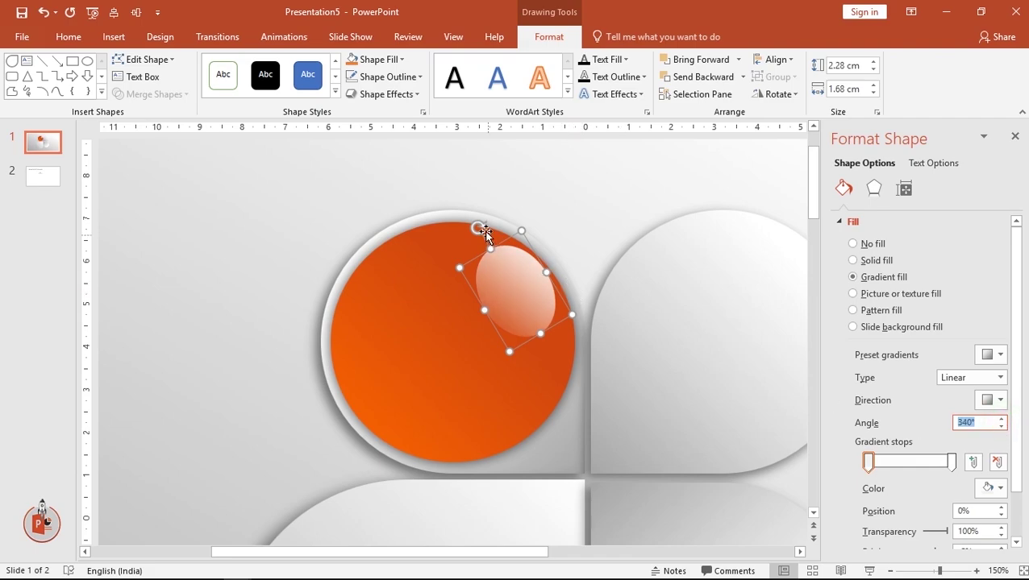
# - Rotate the highlight along the upper-right rim, shift the transparent stop inward, and set the angle to 359.9°
pyautogui.click(476, 230)
pyautogui.moveTo(475, 229); pyautogui.dragTo(473, 237)
pyautogui.moveTo(517, 298)
pyautogui.mouseDown()
pyautogui.moveTo(549, 338)
pyautogui.moveTo(533, 299)
pyautogui.mouseUp()
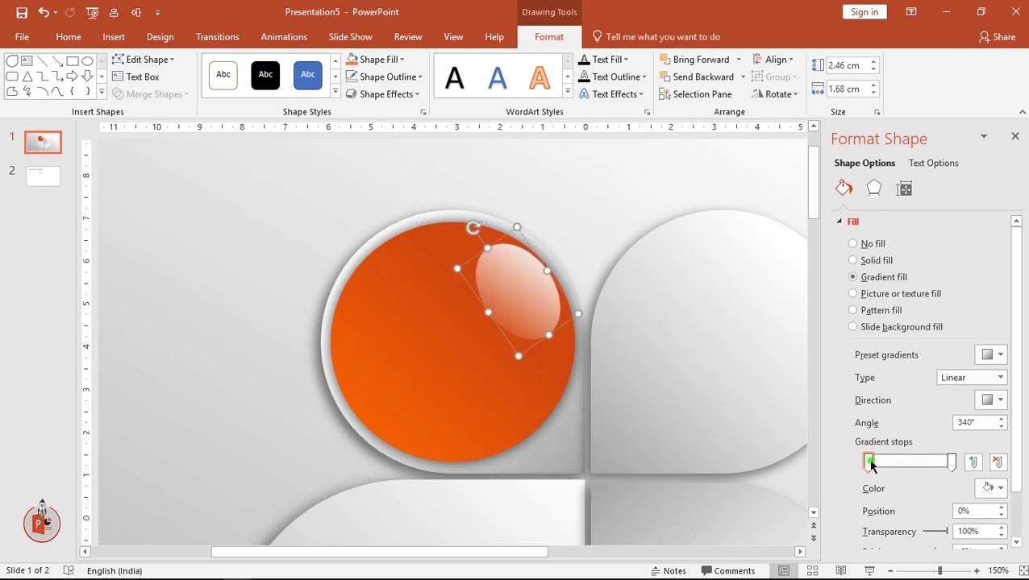
pyautogui.moveTo(871, 466); pyautogui.dragTo(897, 466)
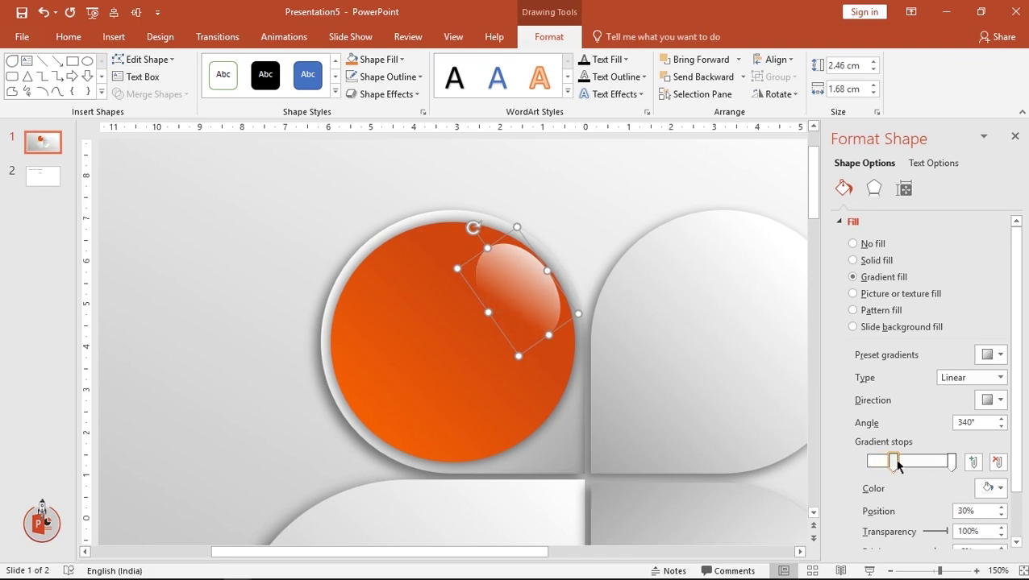
pyautogui.click(1001, 418)
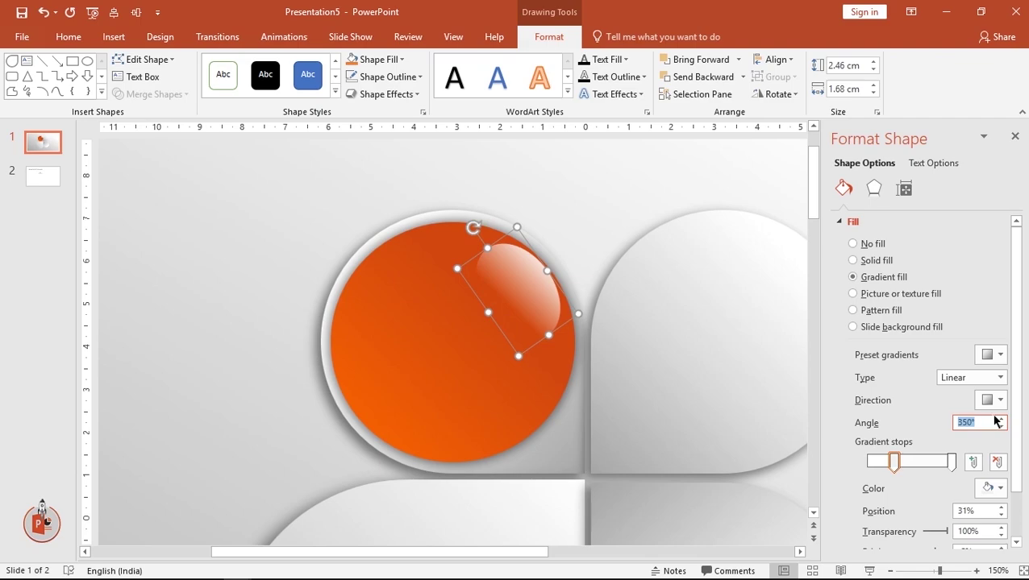
pyautogui.click(1001, 418)
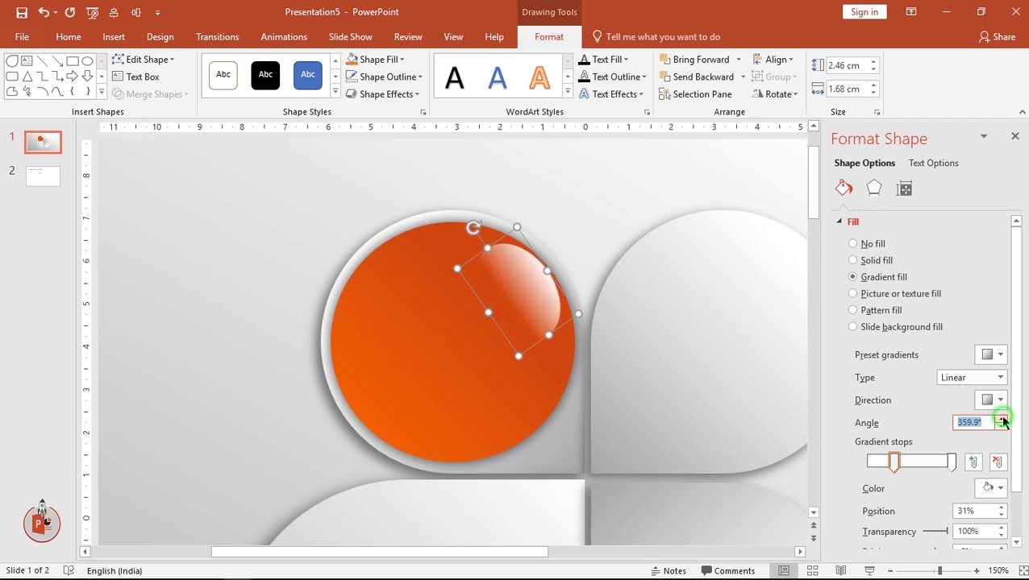
pyautogui.click(681, 216)
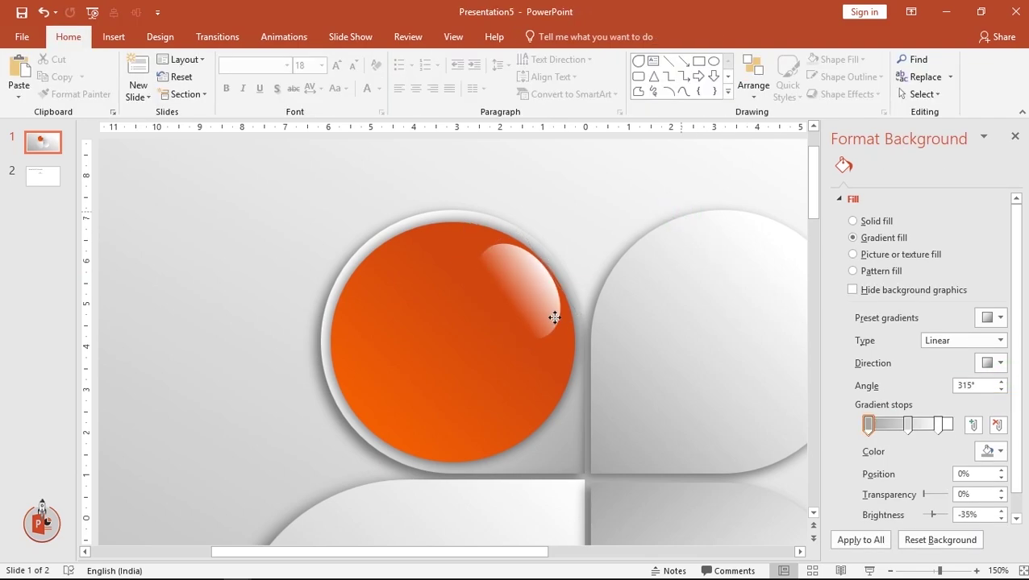
# - Nudge the highlight oval closer to the orange circle's rim
pyautogui.click(558, 338)
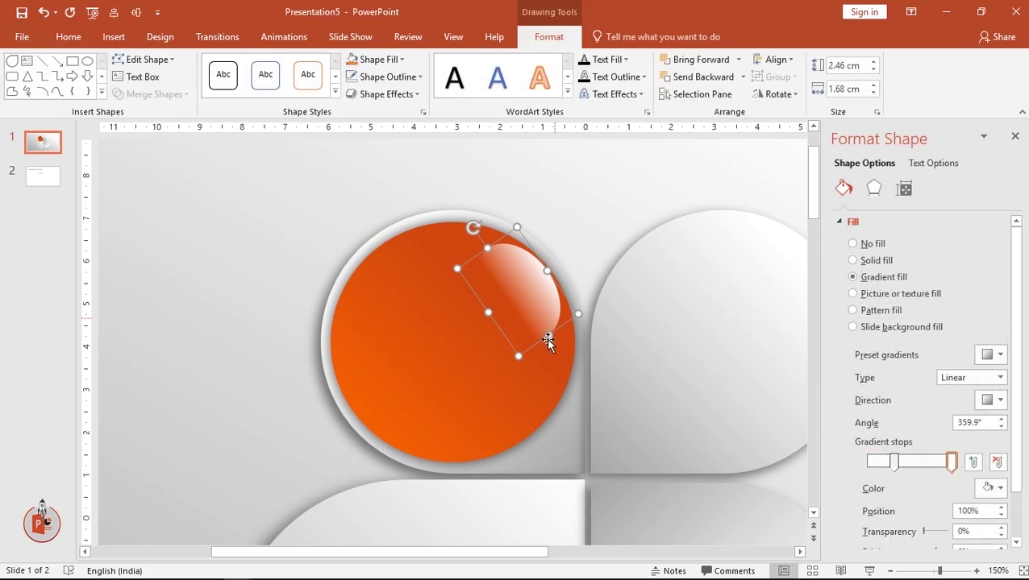
pyautogui.moveTo(547, 337); pyautogui.dragTo(553, 345)
pyautogui.moveTo(541, 300); pyautogui.dragTo(542, 301)
pyautogui.hotkey('ctrl', 'Left')
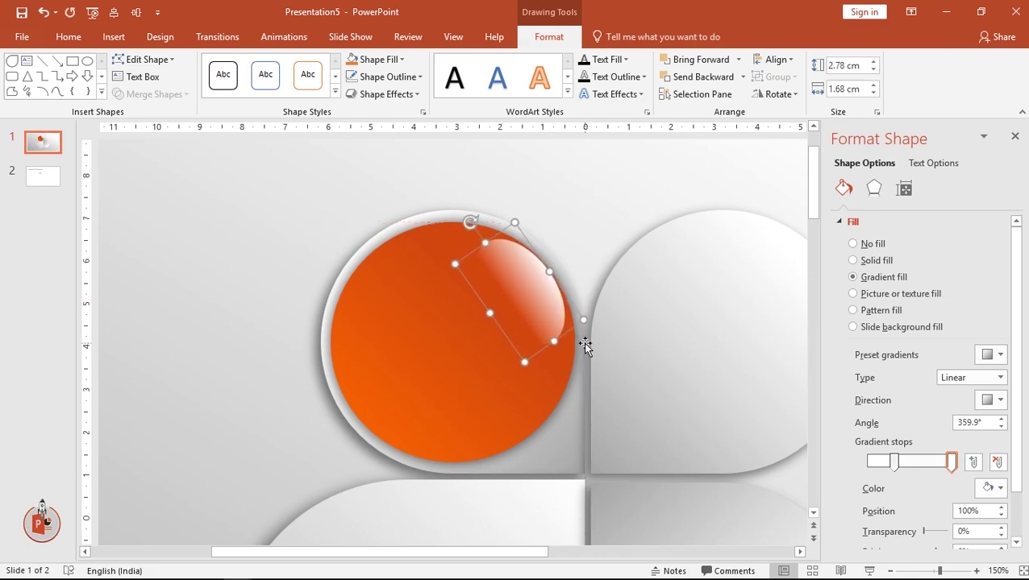
# - Add a mostly transparent gradient stop at 51% to the highlight
pyautogui.click(893, 463)
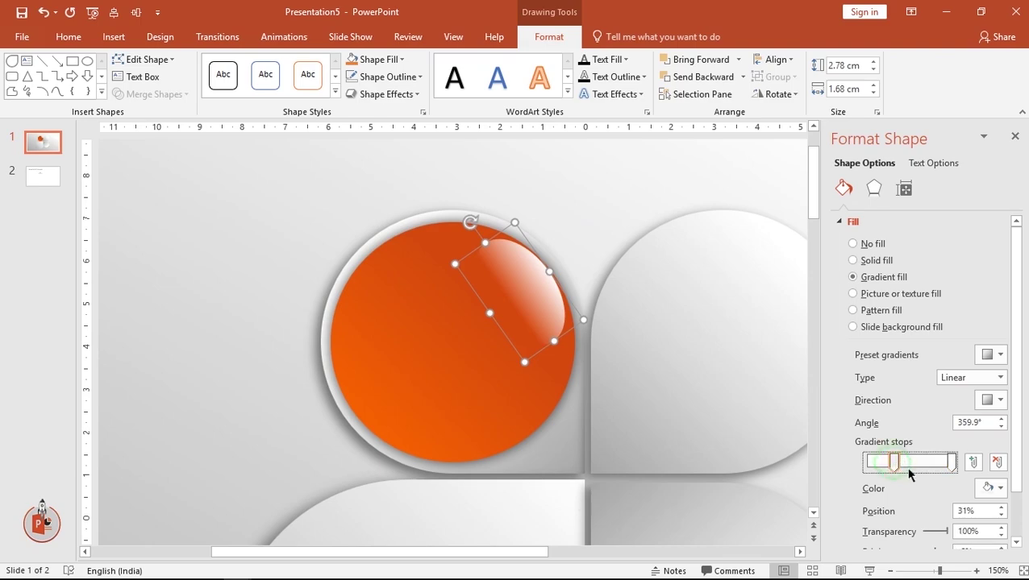
pyautogui.click(911, 461)
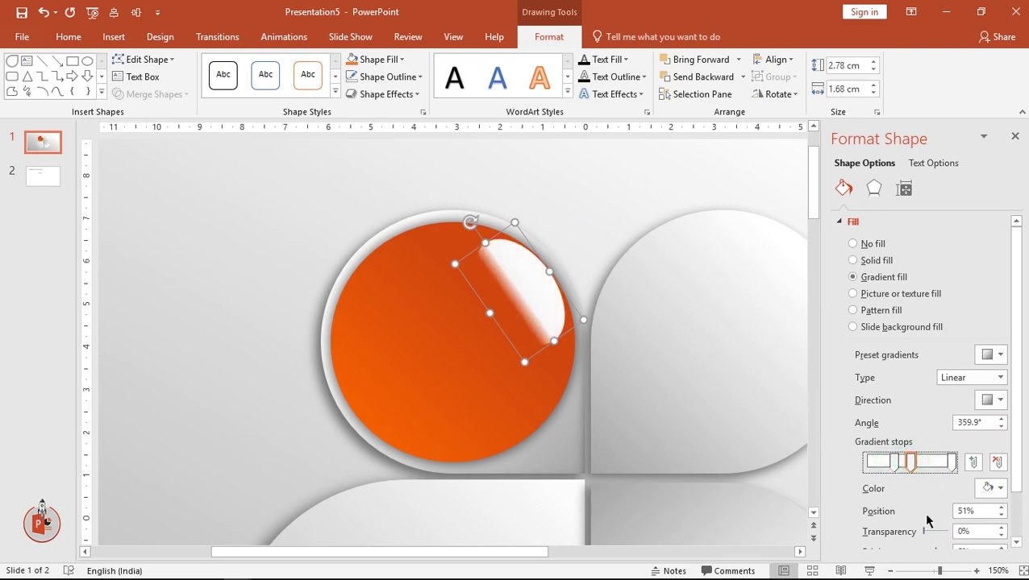
pyautogui.moveTo(925, 533)
pyautogui.mouseDown()
pyautogui.moveTo(947, 531)
pyautogui.moveTo(932, 533)
pyautogui.mouseUp()
pyautogui.click(952, 461)
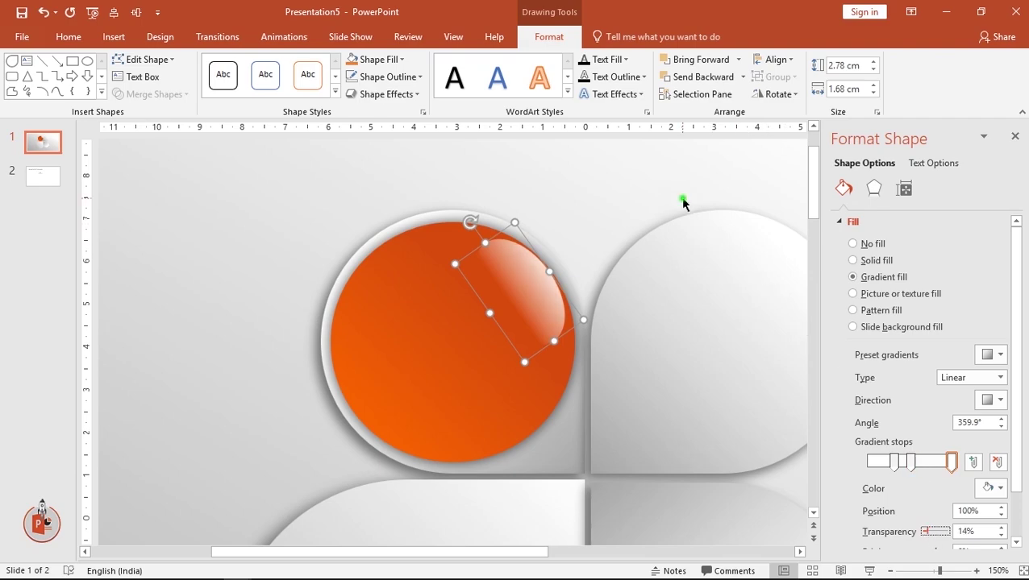
pyautogui.click(680, 196)
# - Lower the 31% stop's transparency slightly, slide the middle stop right, and close the pane
pyautogui.doubleClick(518, 279)
pyautogui.click(894, 461)
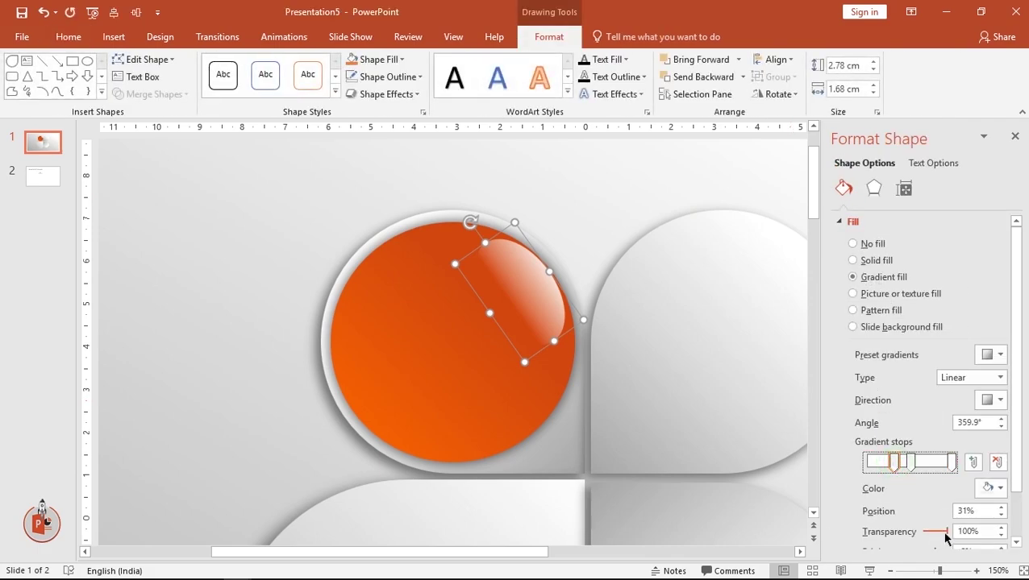
pyautogui.moveTo(945, 533); pyautogui.dragTo(942, 533)
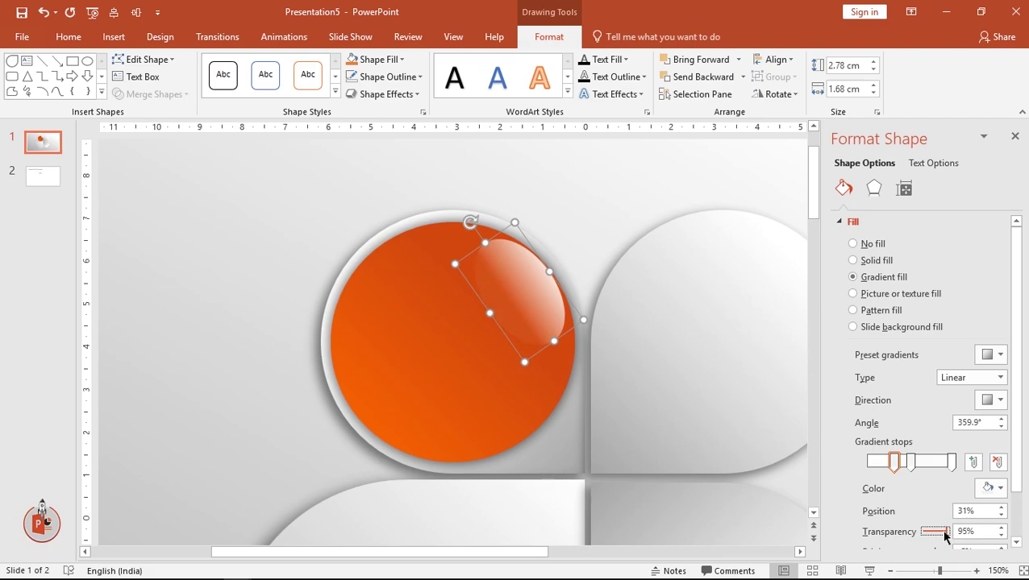
pyautogui.moveTo(909, 461); pyautogui.dragTo(923, 466)
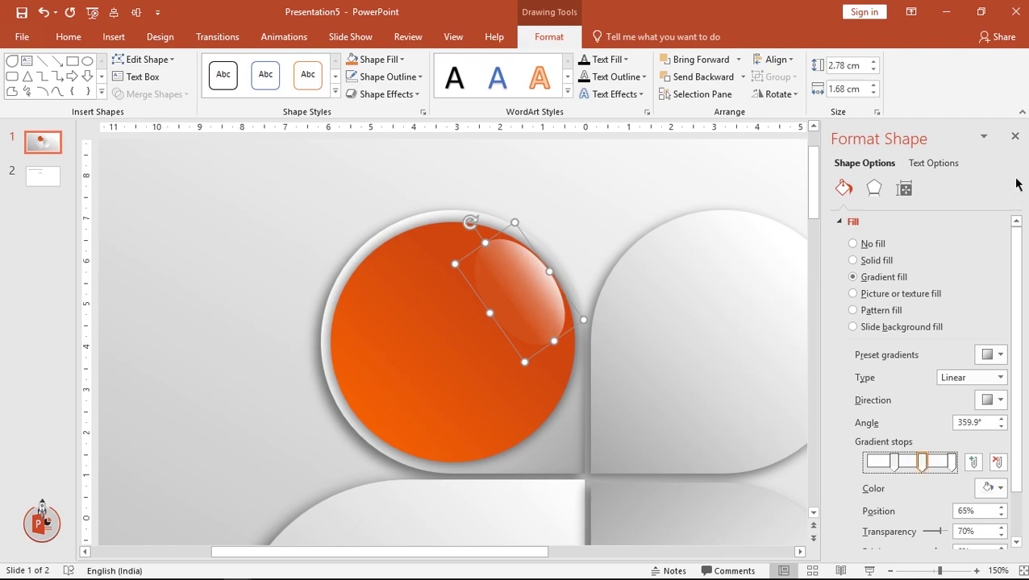
pyautogui.click(1015, 136)
pyautogui.click(599, 212)
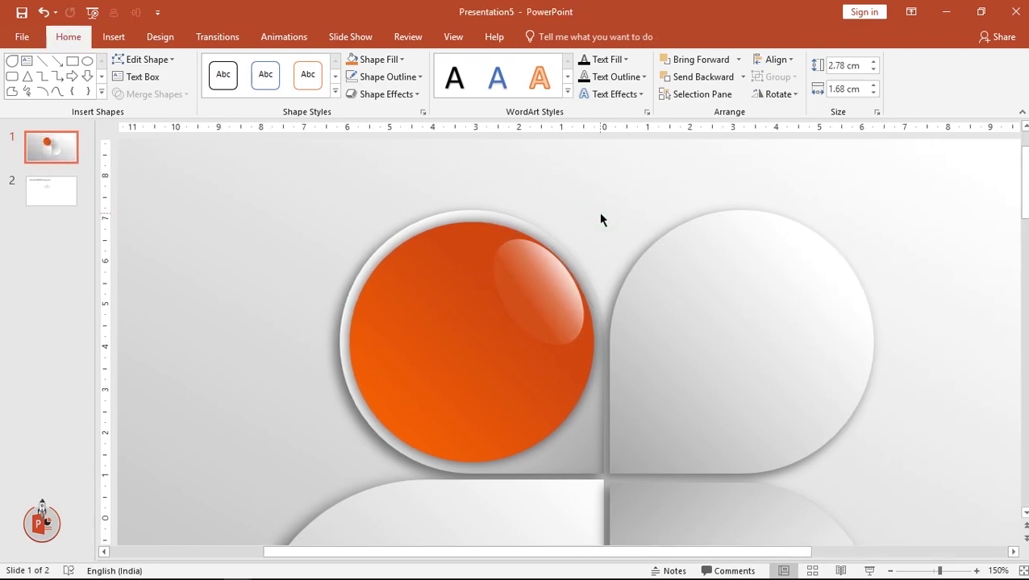
# - In Format Shape, make the 31% stop fully transparent and move the middle stop to about 70%
pyautogui.click(564, 282)
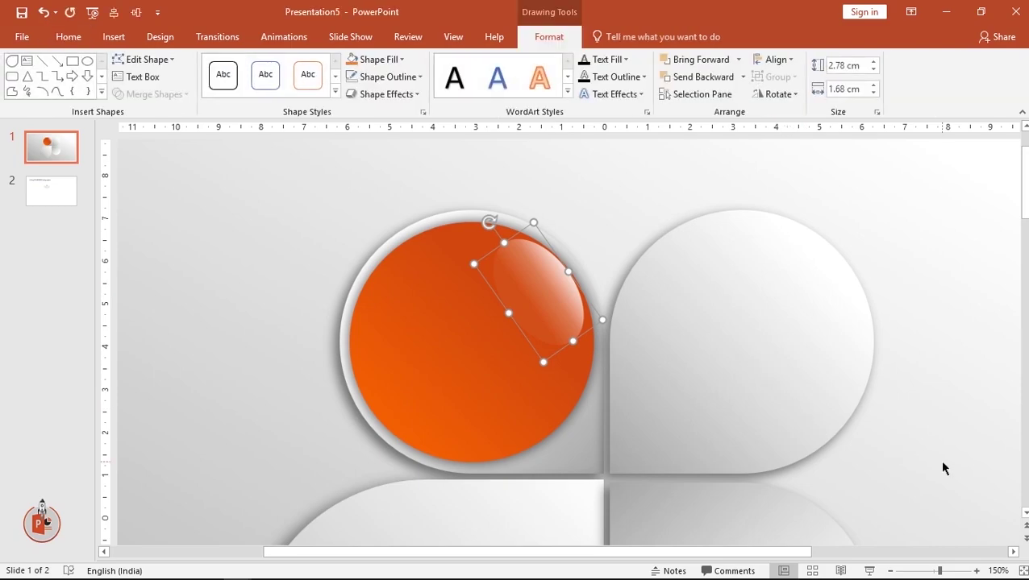
pyautogui.rightClick(545, 290)
pyautogui.click(599, 567)
pyautogui.click(894, 462)
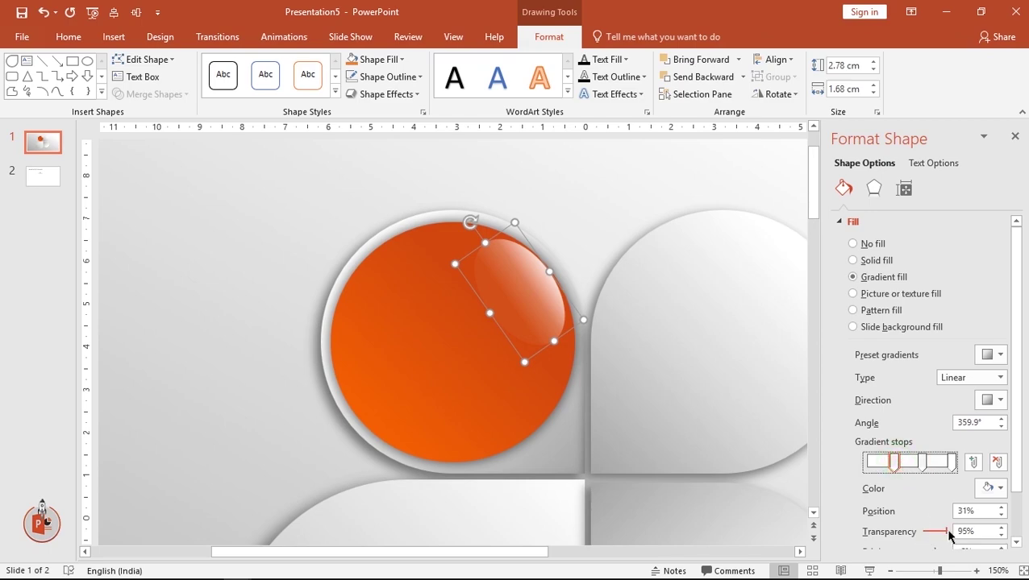
pyautogui.moveTo(948, 532); pyautogui.dragTo(951, 529)
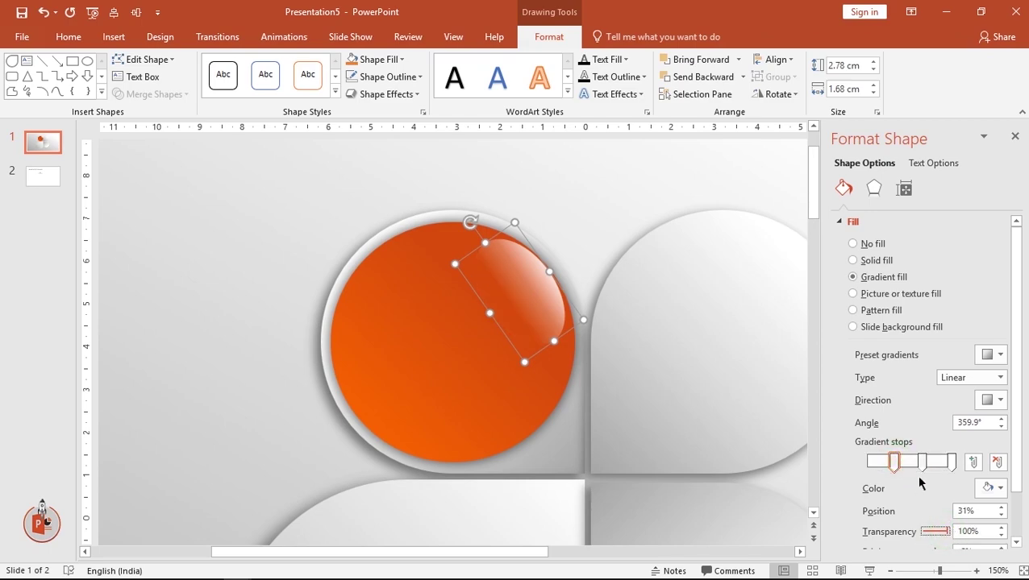
pyautogui.moveTo(922, 462); pyautogui.dragTo(928, 467)
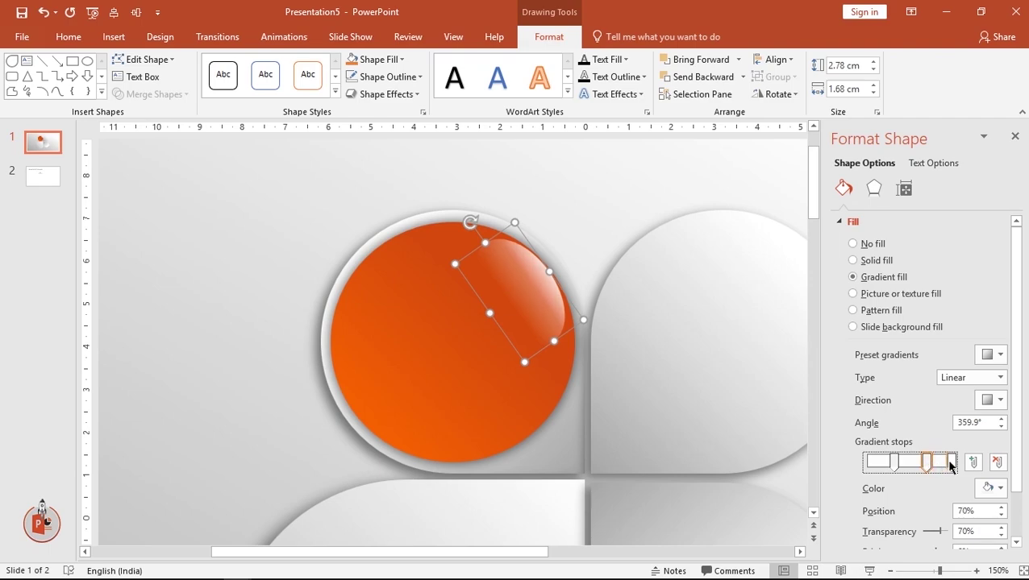
# - Set the right gradient stop to 26% transparency and close the formatting pane
pyautogui.click(952, 462)
pyautogui.moveTo(928, 533); pyautogui.dragTo(933, 536)
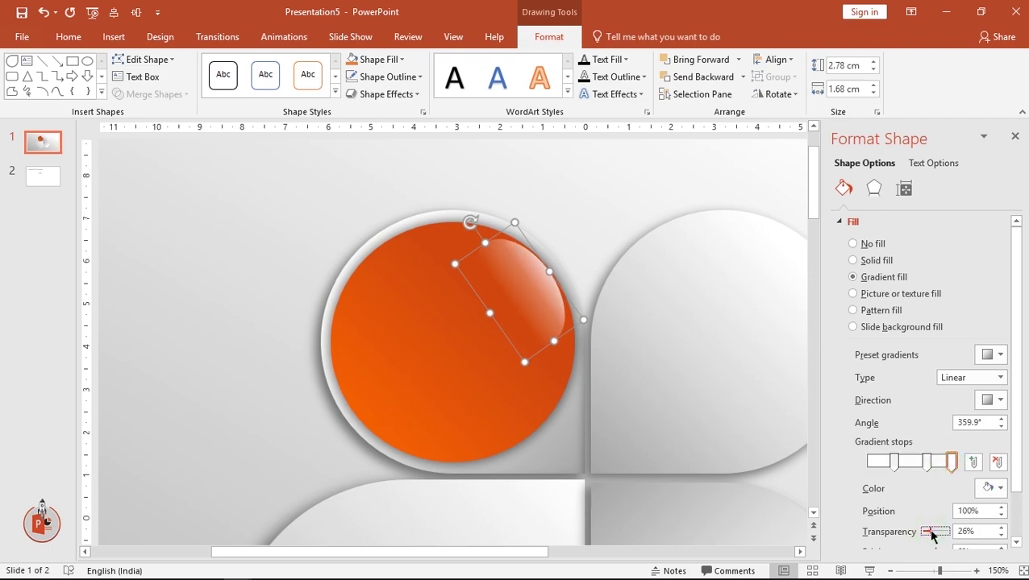
pyautogui.click(1014, 138)
pyautogui.click(403, 292)
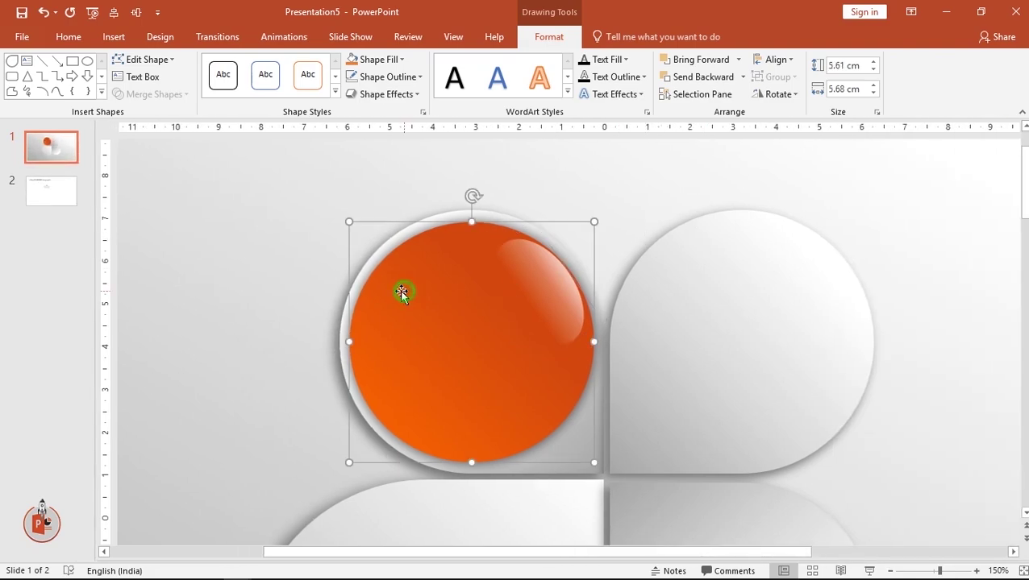
pyautogui.click(255, 273)
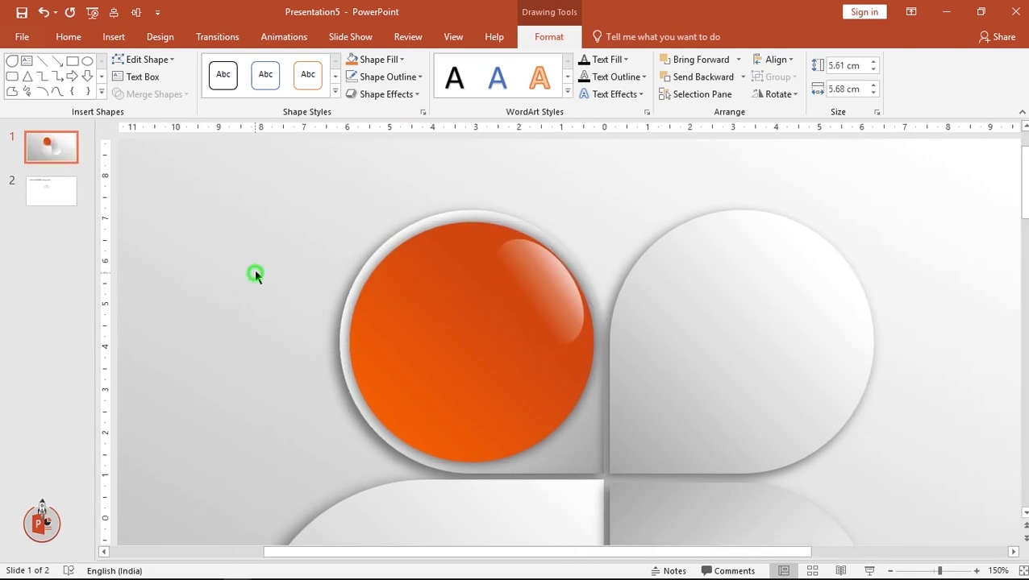
# - Draw a tall, narrow oval with no outline inside the orange circle's left side
pyautogui.click(113, 36)
pyautogui.click(258, 95)
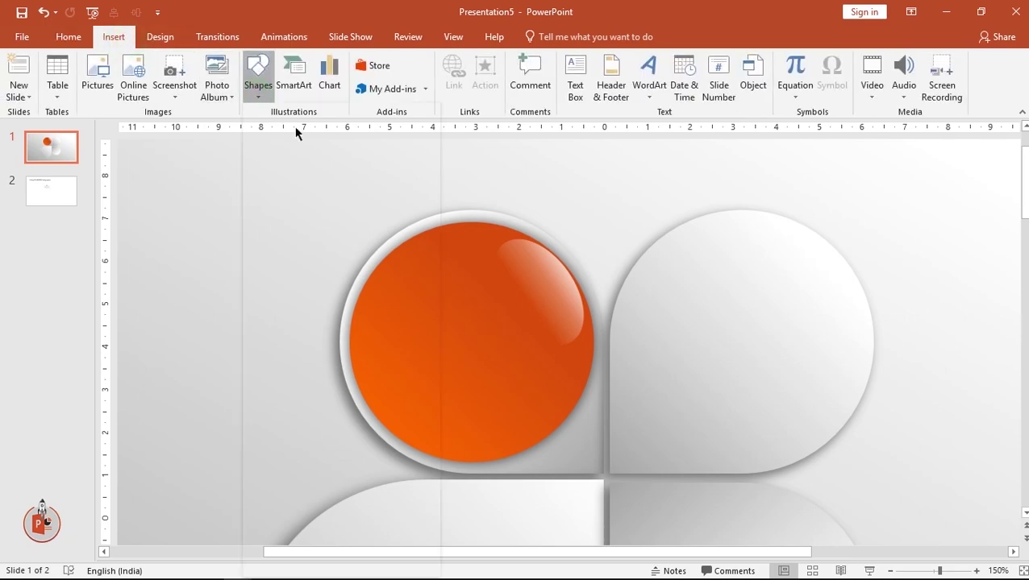
pyautogui.click(330, 136)
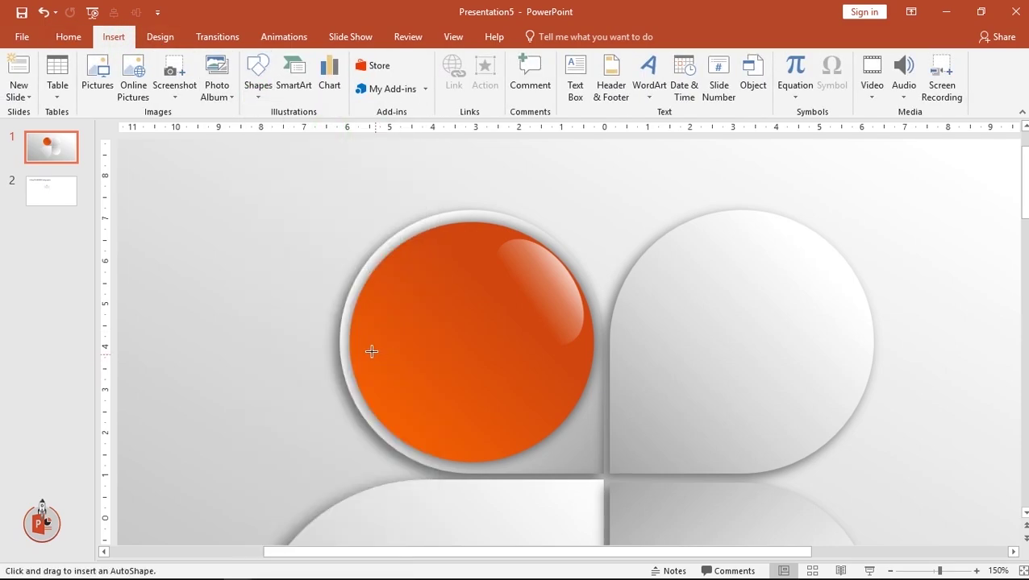
pyautogui.moveTo(369, 350); pyautogui.dragTo(402, 456)
pyautogui.click(400, 78)
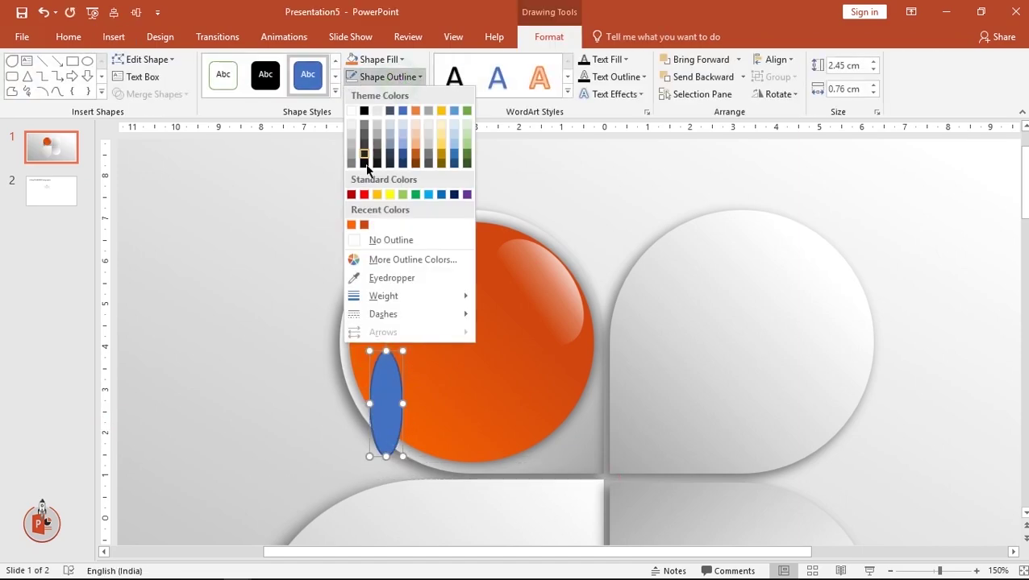
pyautogui.click(369, 238)
# - Fill the oval white and tilt it along the orange circle's lower-left rim
pyautogui.click(379, 65)
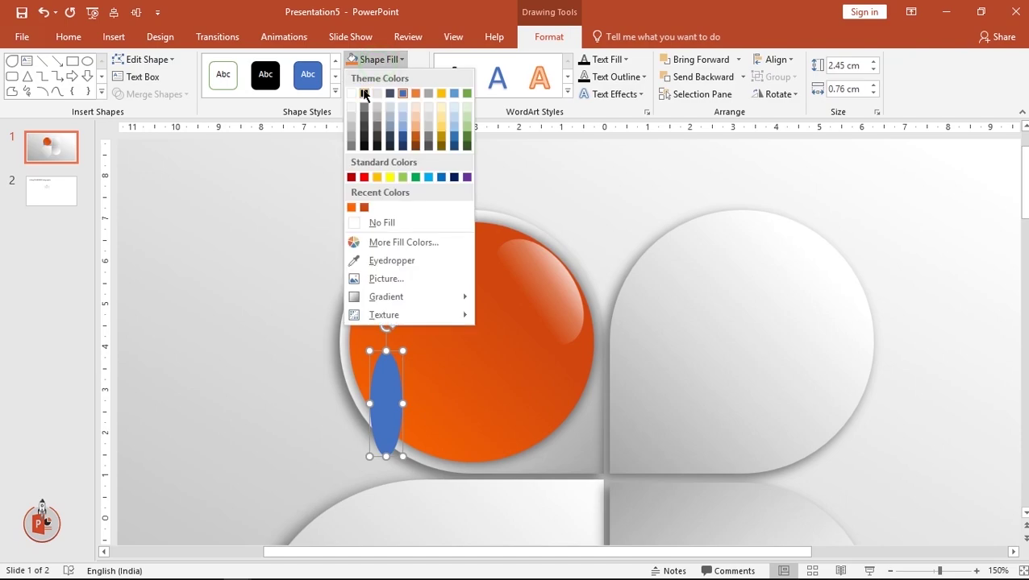
pyautogui.click(353, 92)
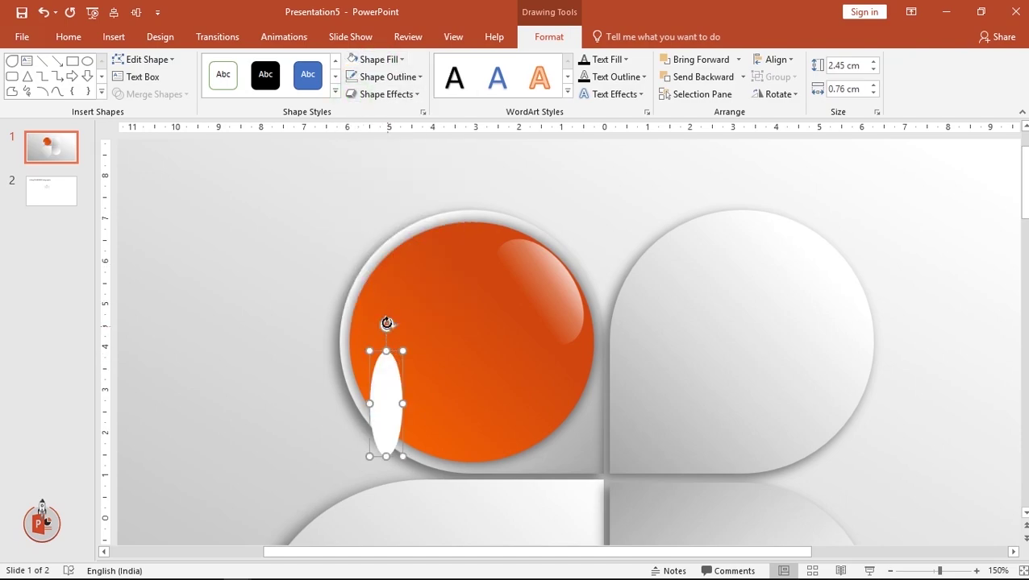
pyautogui.moveTo(387, 324); pyautogui.dragTo(352, 350)
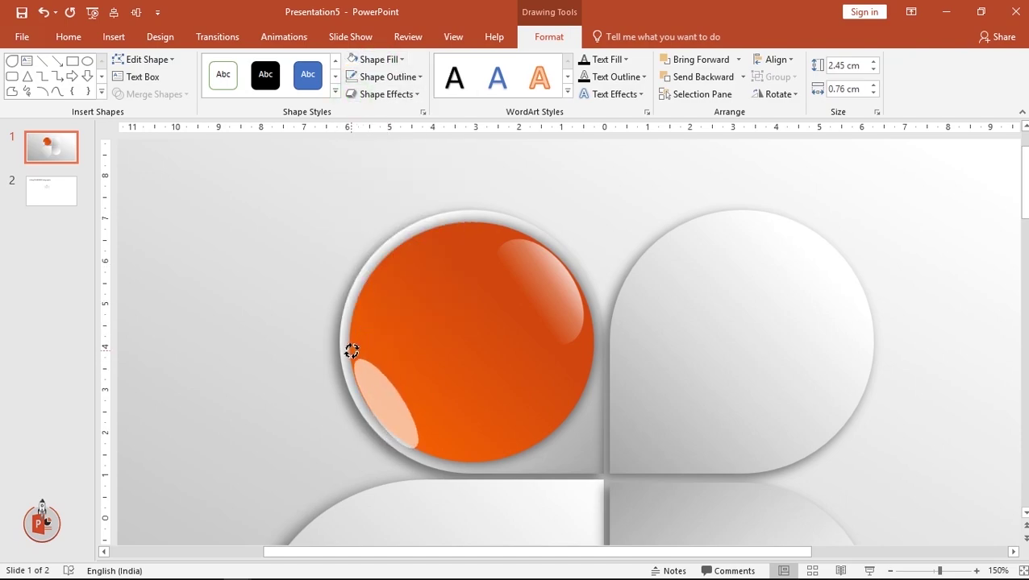
pyautogui.moveTo(352, 351); pyautogui.dragTo(349, 353)
pyautogui.moveTo(384, 400); pyautogui.dragTo(386, 392)
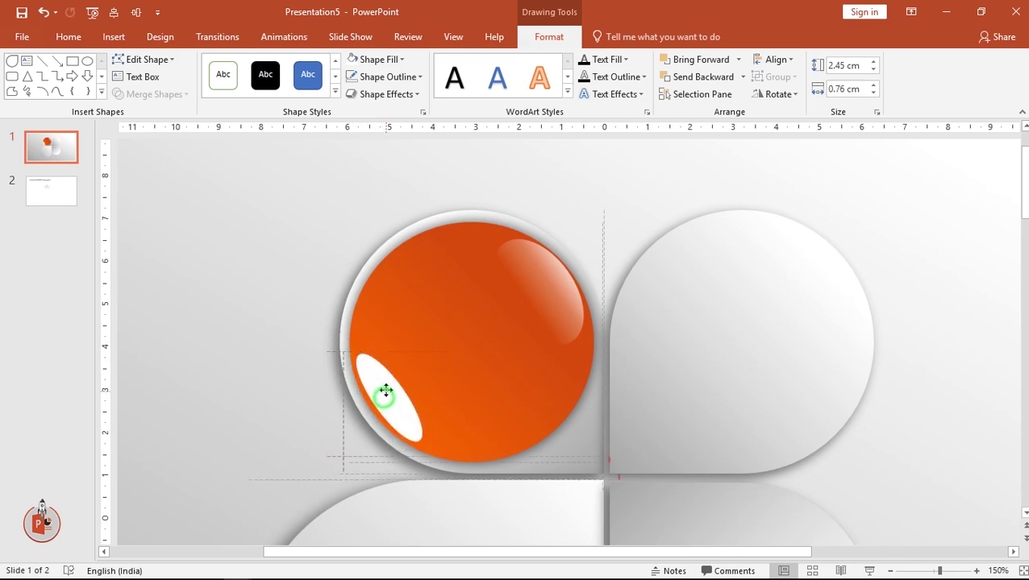
pyautogui.rightClick(386, 389)
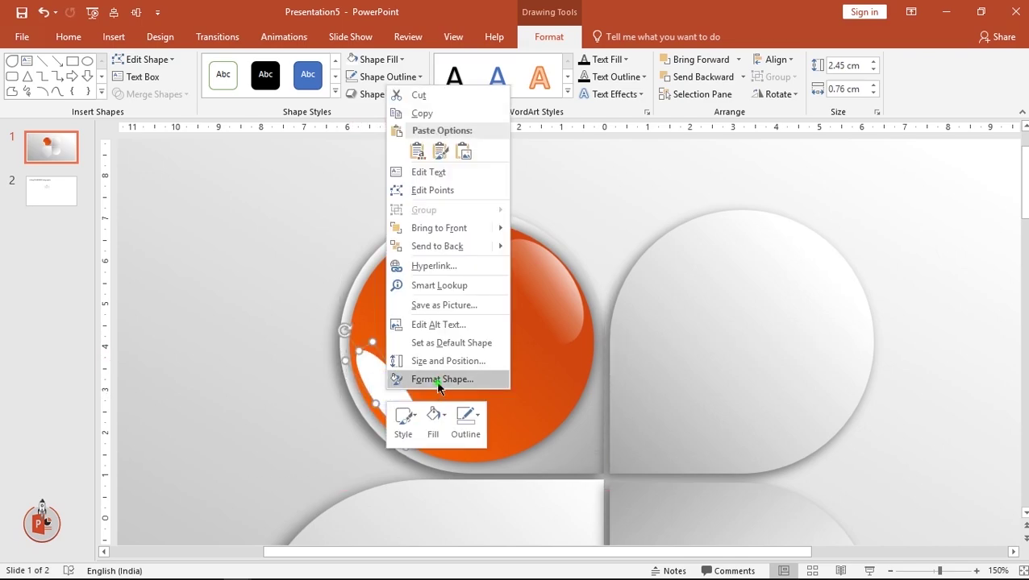
pyautogui.click(436, 381)
pyautogui.click(875, 189)
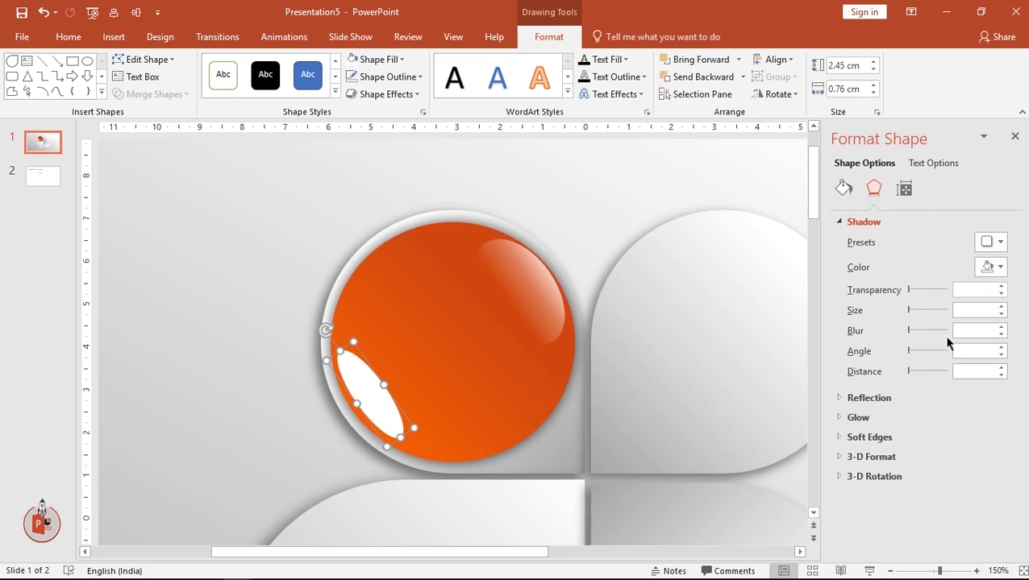
# - Give the white ellipse 10 pt soft edges
pyautogui.click(868, 437)
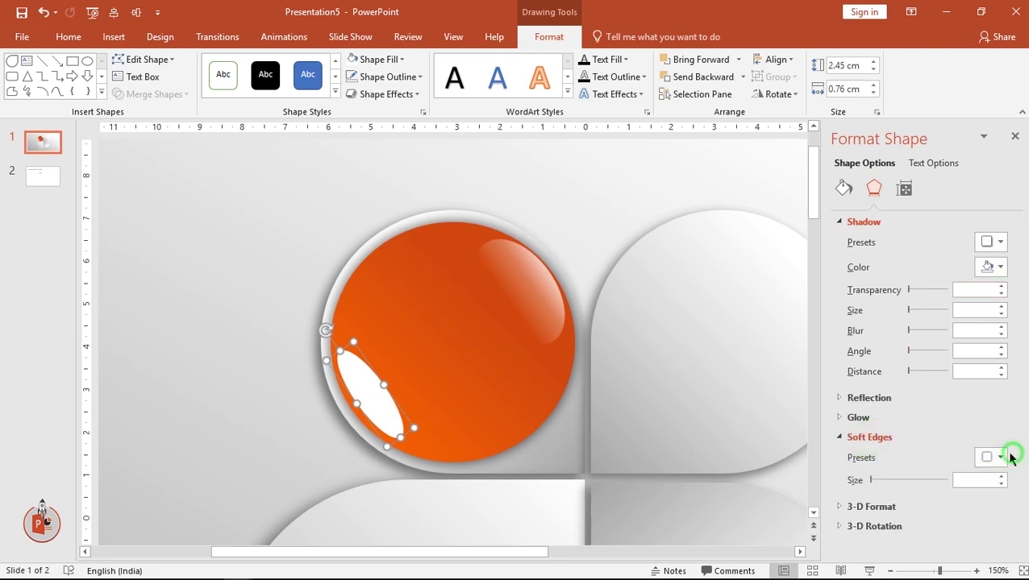
pyautogui.click(1011, 457)
pyautogui.click(941, 424)
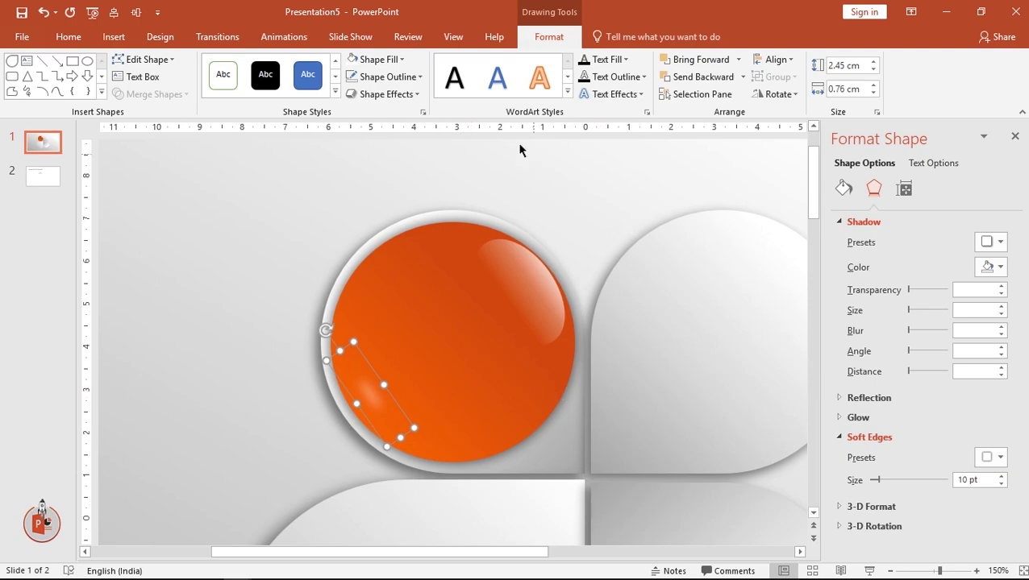
# - Resize the highlight to 3.5 cm high by 0.8 cm wide and slide it along the rim
pyautogui.click(874, 65)
pyautogui.click(875, 64)
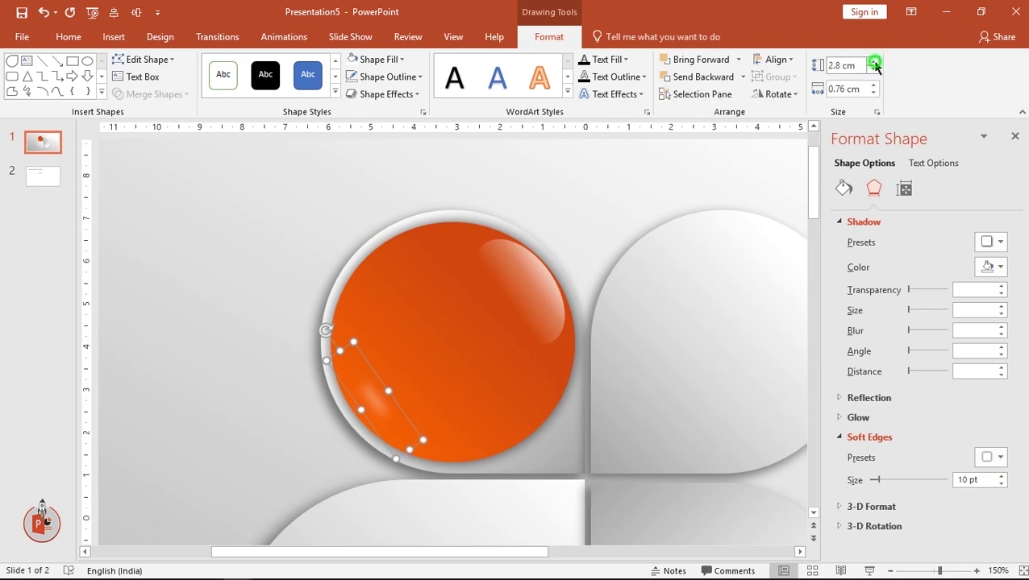
pyautogui.click(875, 65)
pyautogui.click(874, 65)
pyautogui.click(875, 65)
pyautogui.click(874, 64)
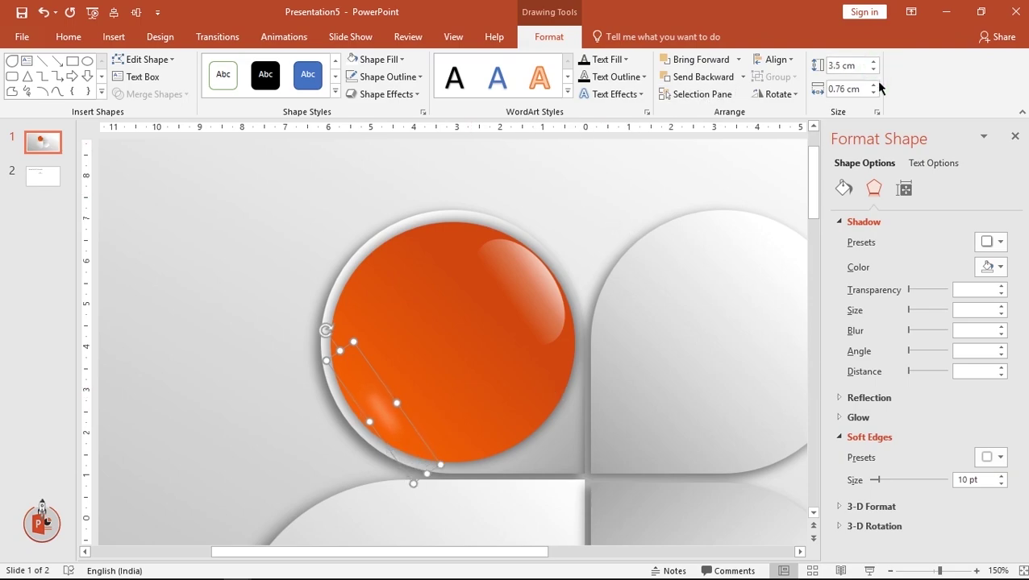
pyautogui.click(875, 84)
pyautogui.click(875, 85)
pyautogui.click(876, 85)
pyautogui.click(874, 92)
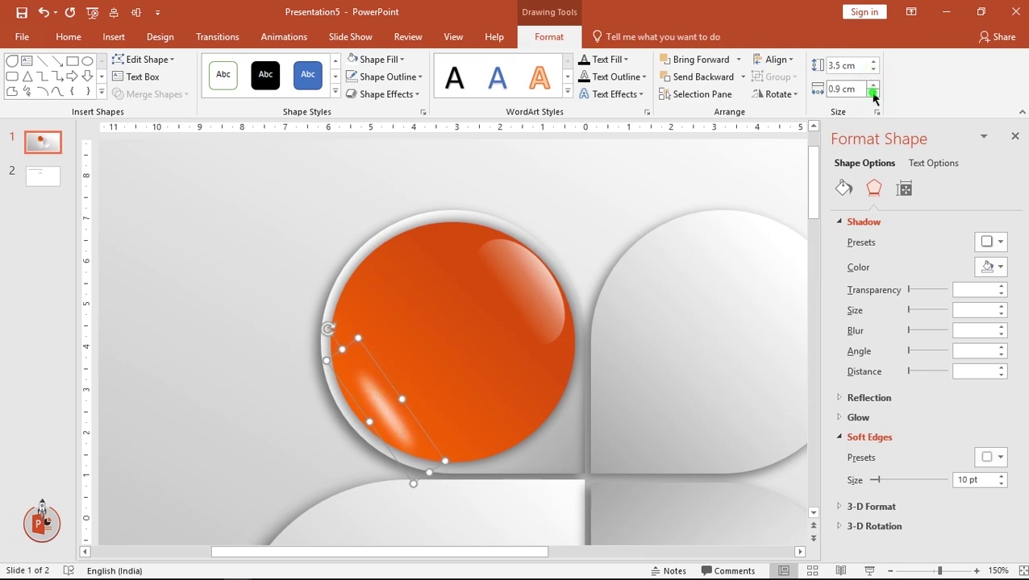
pyautogui.click(875, 93)
pyautogui.moveTo(387, 419); pyautogui.dragTo(366, 409)
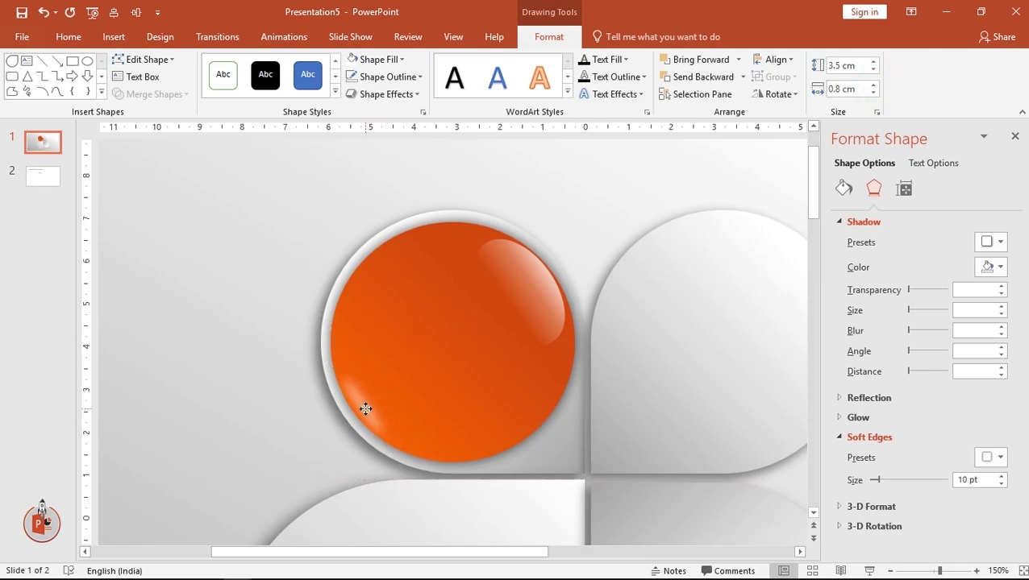
pyautogui.click(244, 347)
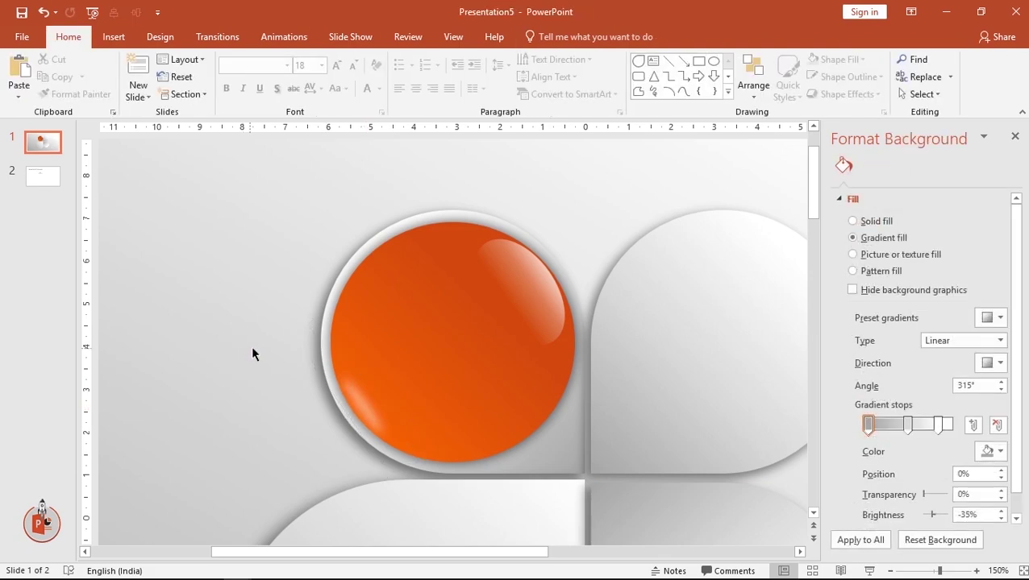
# - Group the orange circle with both highlights and Ctrl-drag a copy onto the top-right teardrop
pyautogui.scroll(-2, 251, 345)
pyautogui.scroll(-5, 251, 346)
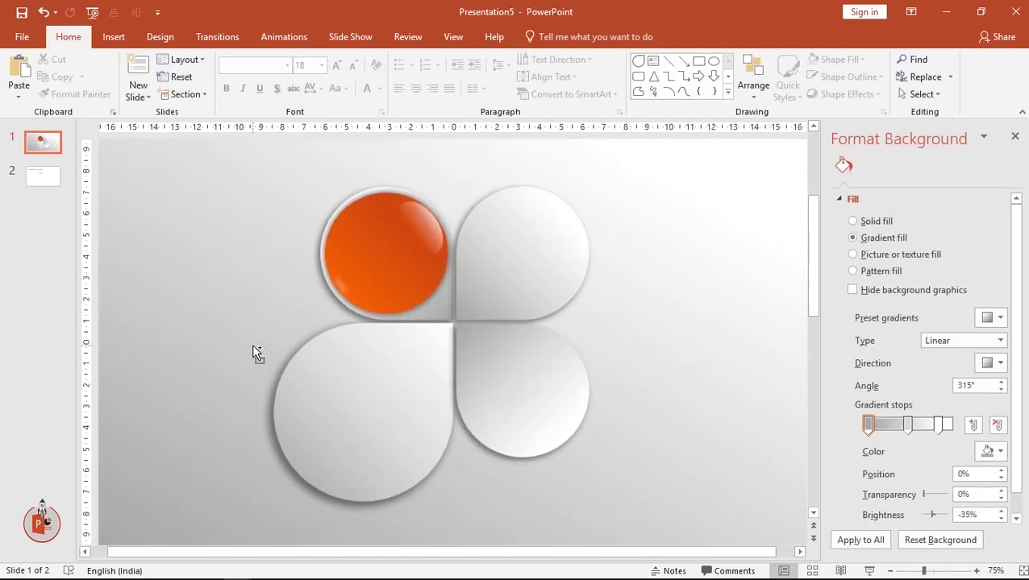
pyautogui.click(341, 290)
pyautogui.keyDown('shift'); pyautogui.click(427, 223); pyautogui.keyUp('shift')
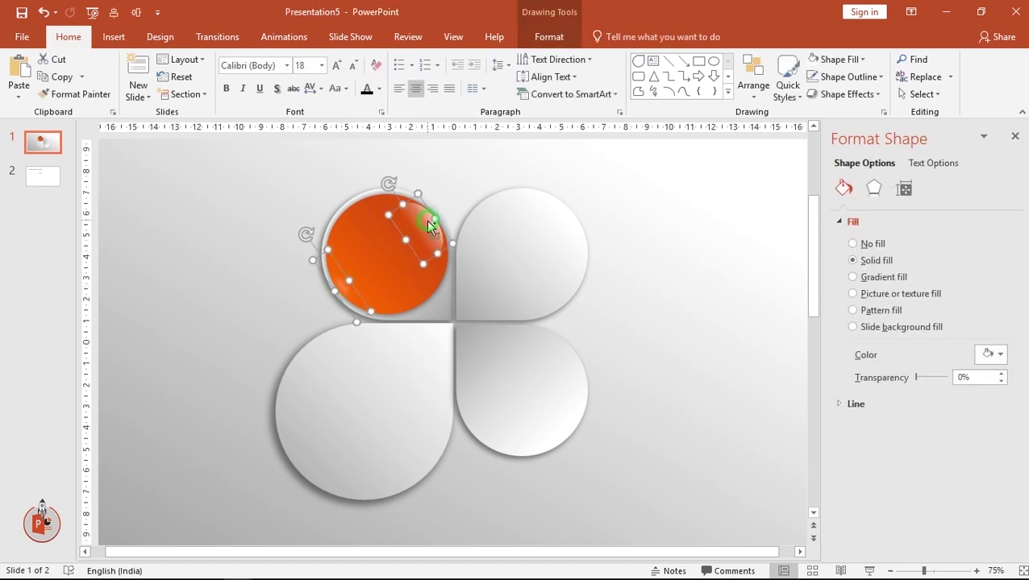
pyautogui.keyDown('shift'); pyautogui.click(387, 250); pyautogui.keyUp('shift')
pyautogui.rightClick(384, 242)
pyautogui.moveTo(489, 332)
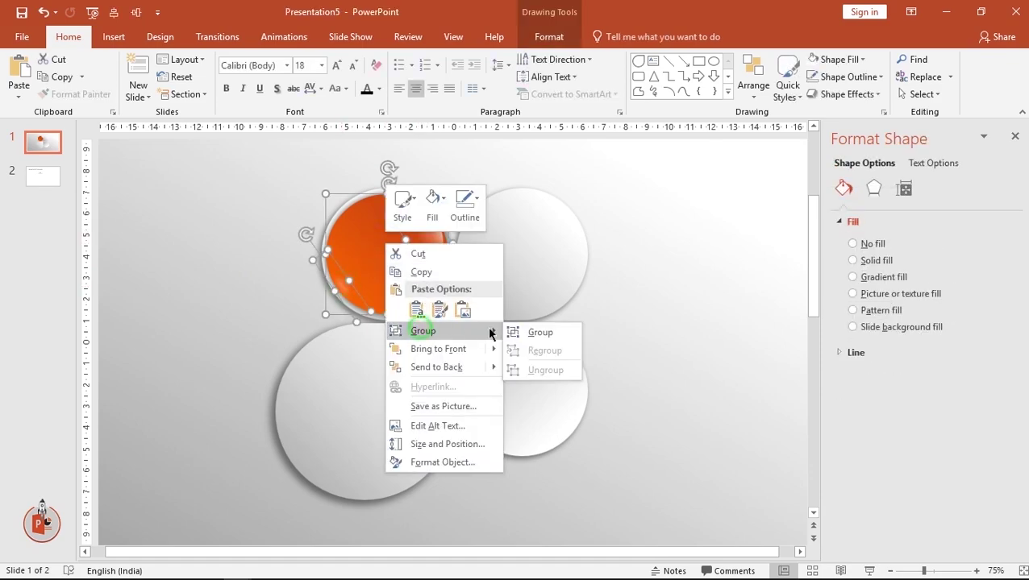
pyautogui.click(534, 333)
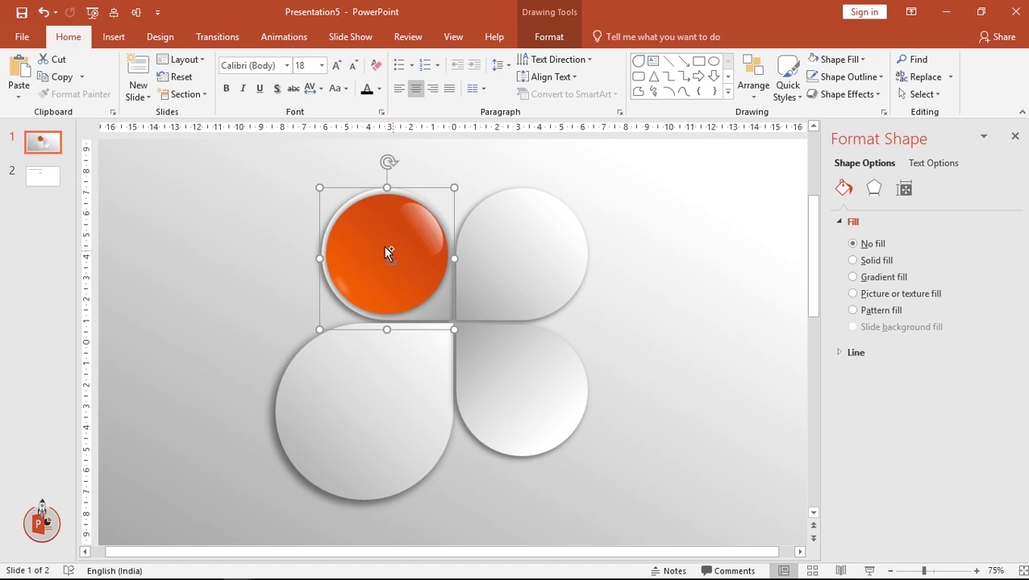
pyautogui.moveTo(391, 250); pyautogui.dragTo(519, 251)
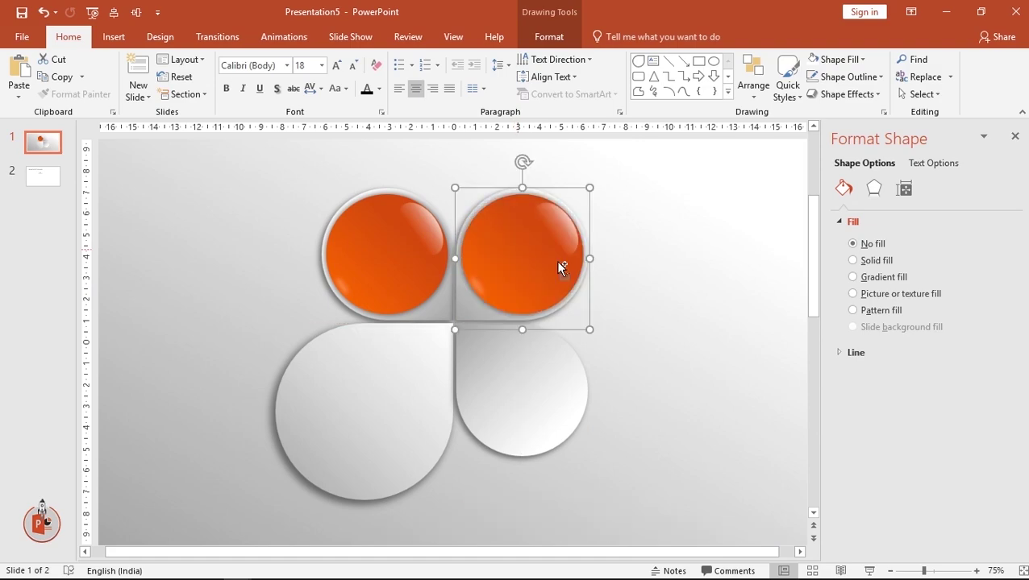
# - Ctrl-drag a copy of the top-right glossy circle down onto the lower-right teardrop
pyautogui.click(691, 281)
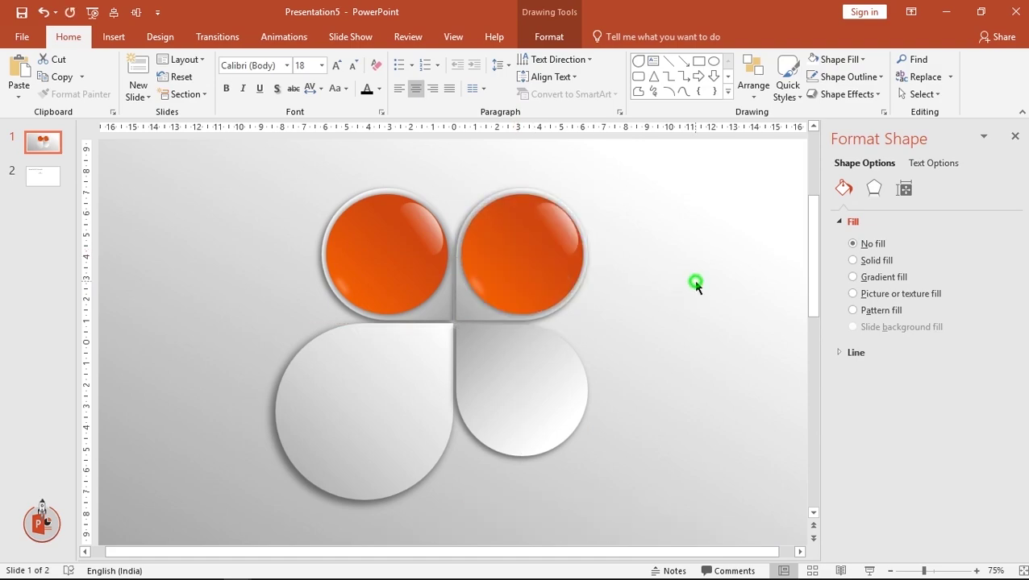
pyautogui.click(496, 243)
pyautogui.moveTo(509, 235)
pyautogui.mouseDown()
pyautogui.moveTo(516, 387)
pyautogui.moveTo(513, 370)
pyautogui.mouseUp()
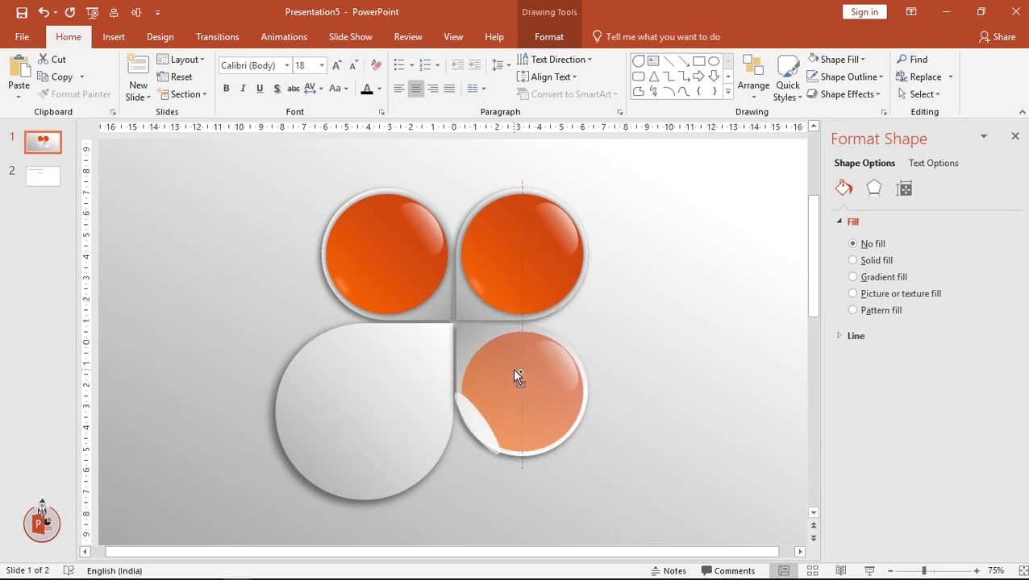
pyautogui.moveTo(515, 371); pyautogui.dragTo(514, 371)
pyautogui.click(680, 353)
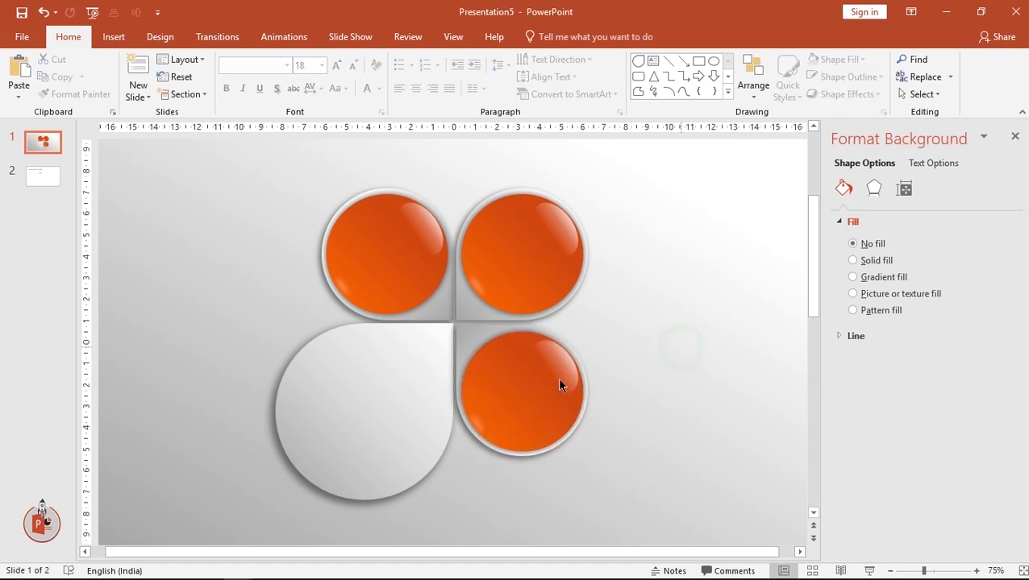
pyautogui.click(506, 386)
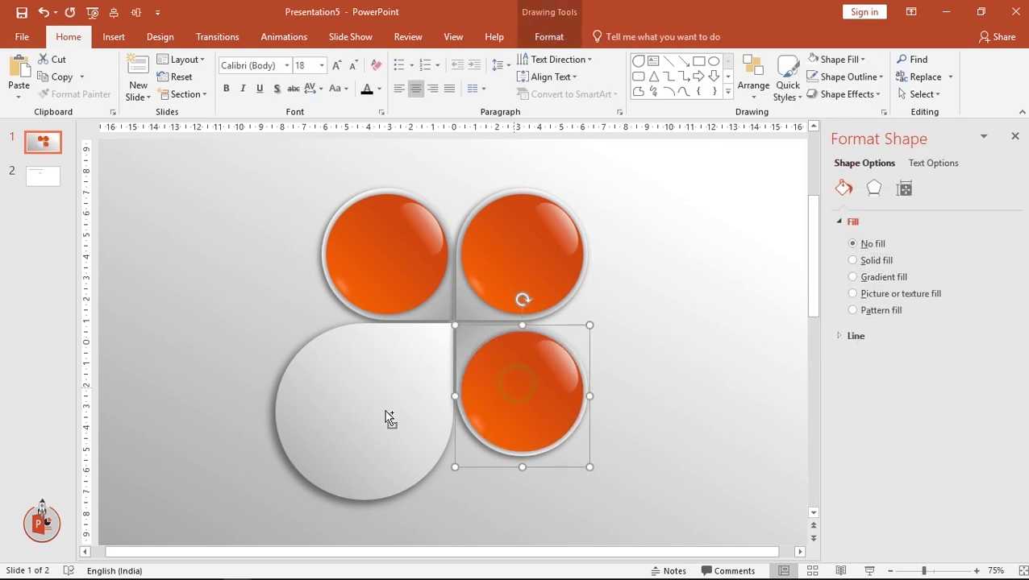
# - Copy the glossy circle onto the big lower-left teardrop, enlarge it to fill the shape, and align it with the guides
pyautogui.moveTo(387, 418); pyautogui.dragTo(355, 430)
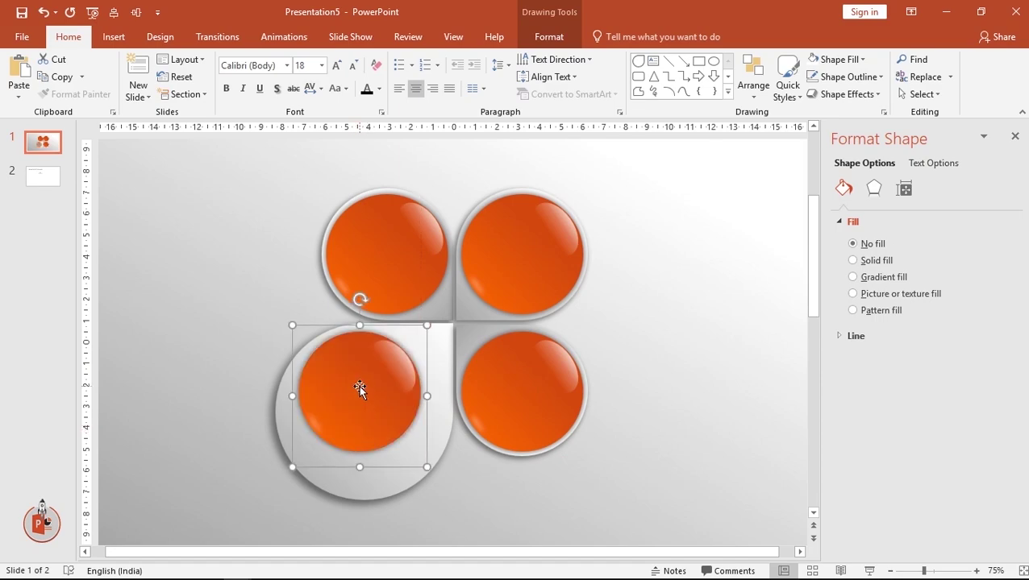
pyautogui.moveTo(359, 387); pyautogui.dragTo(359, 402)
pyautogui.moveTo(426, 482); pyautogui.dragTo(478, 503)
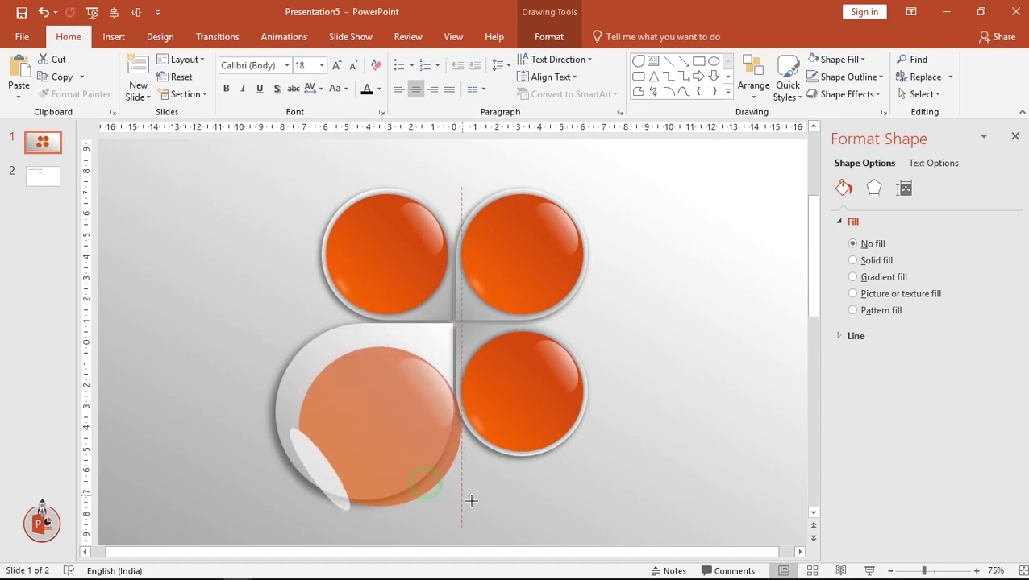
pyautogui.moveTo(406, 433); pyautogui.dragTo(391, 426)
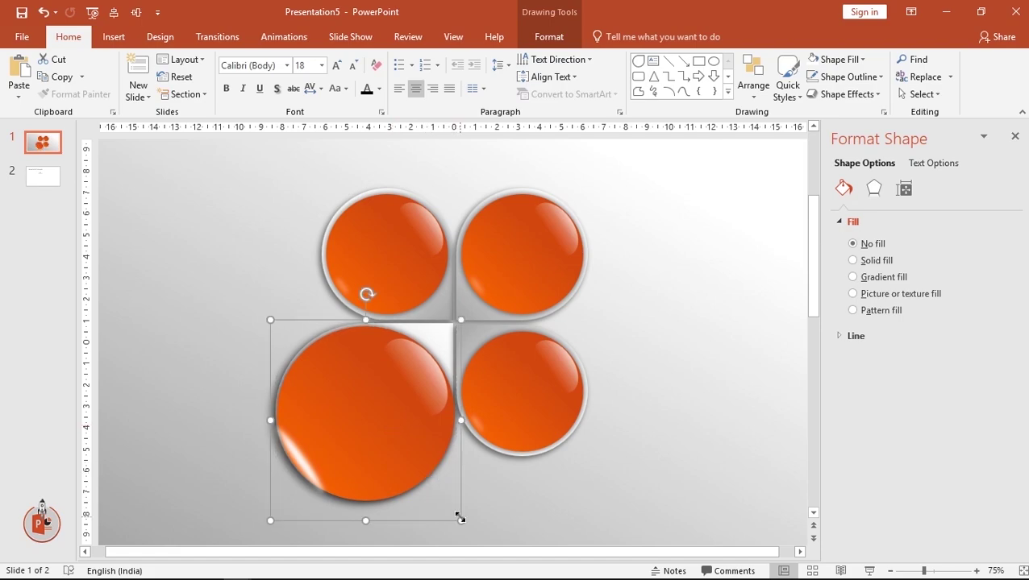
pyautogui.moveTo(461, 519); pyautogui.dragTo(454, 514)
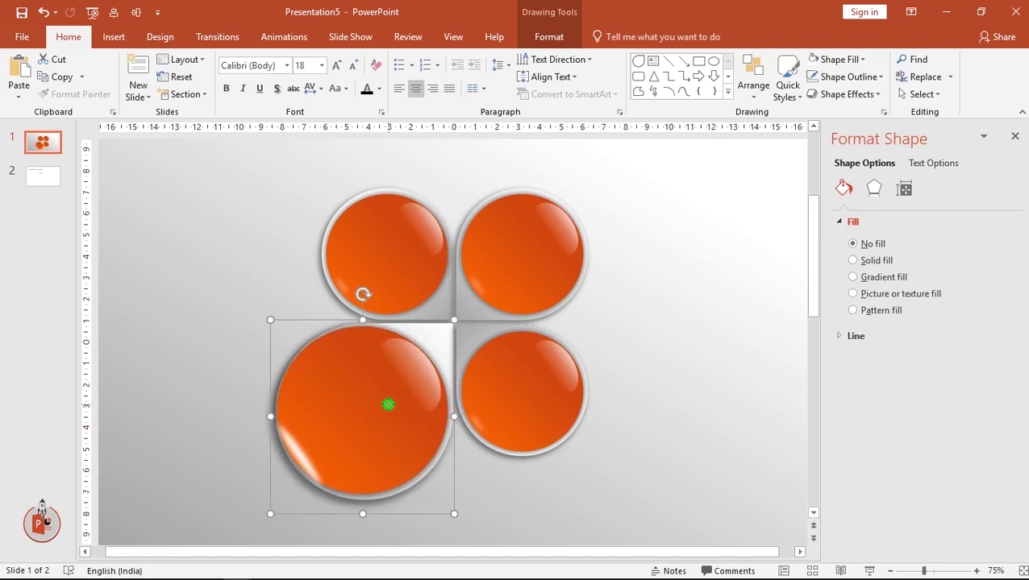
pyautogui.moveTo(388, 404); pyautogui.dragTo(394, 410)
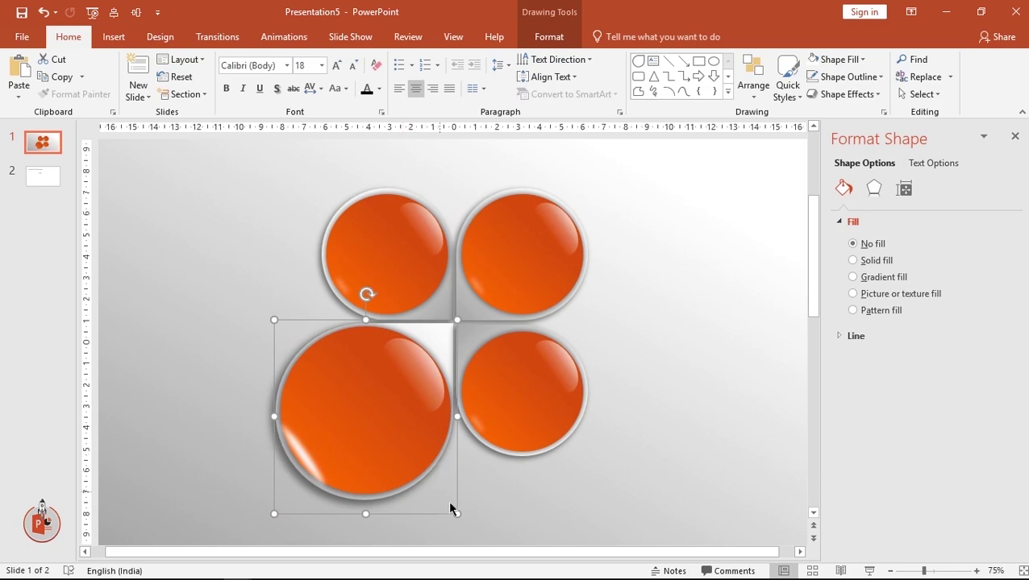
pyautogui.moveTo(456, 513); pyautogui.dragTo(450, 507)
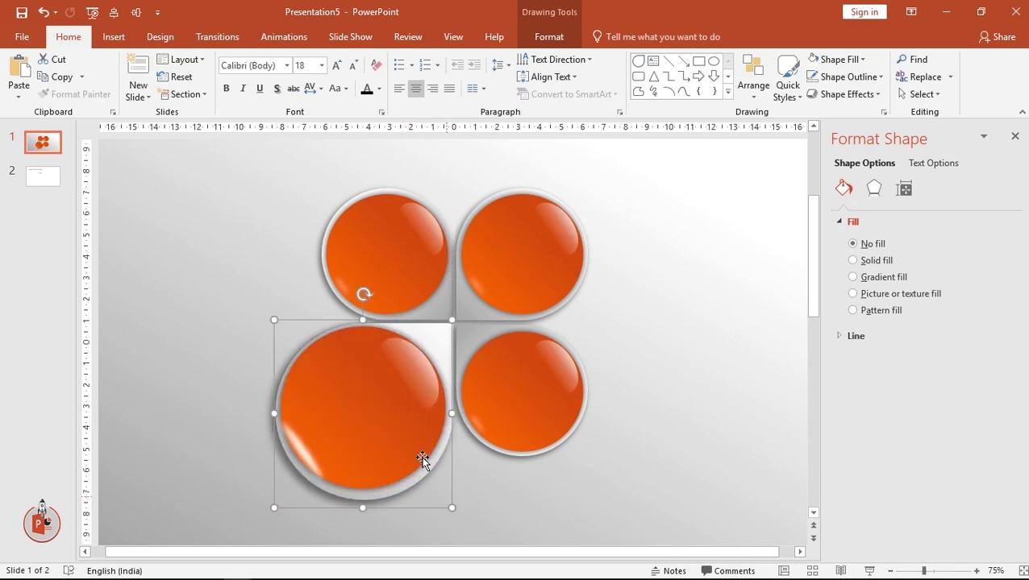
pyautogui.moveTo(392, 403); pyautogui.dragTo(394, 404)
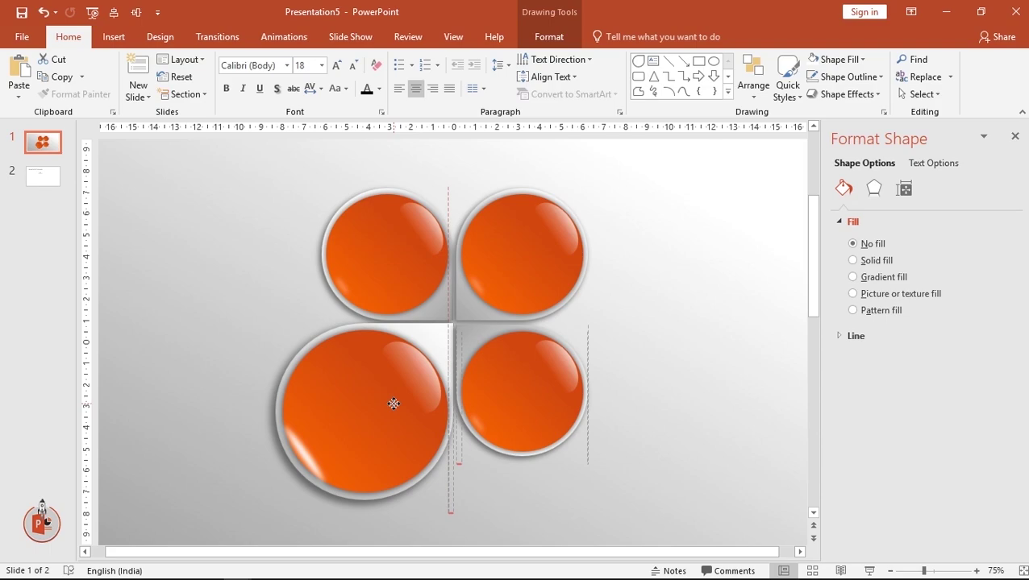
pyautogui.moveTo(393, 403); pyautogui.dragTo(393, 404)
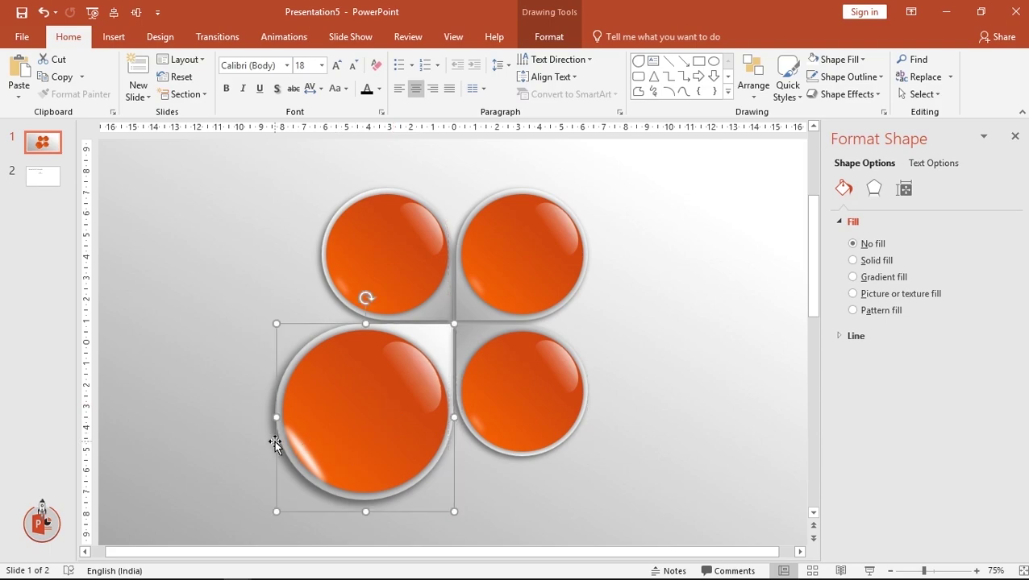
# - Ungroup the big lower-left circle and set its rim highlight to 62% transparency
pyautogui.rightClick(371, 399)
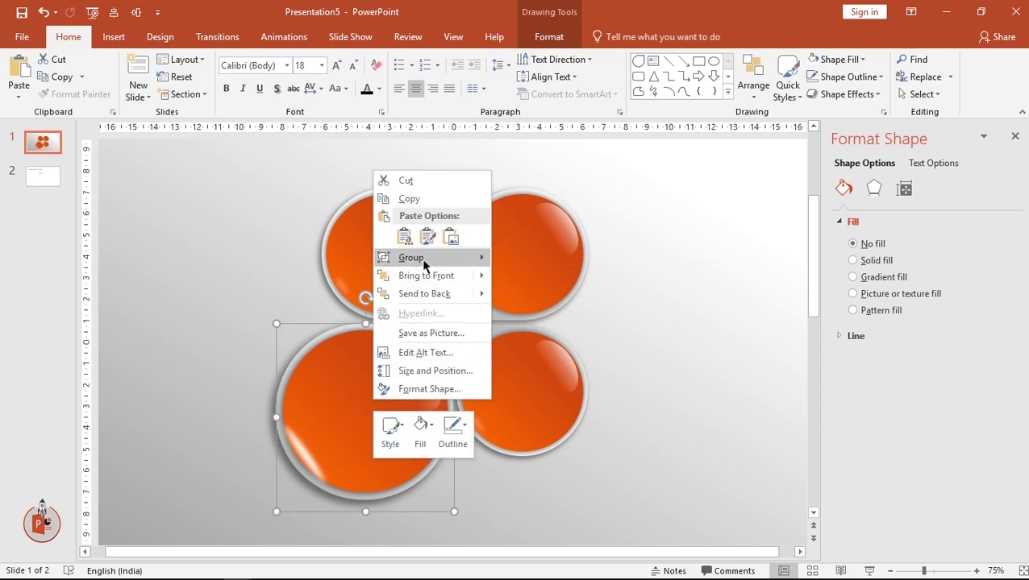
pyautogui.moveTo(427, 258)
pyautogui.click(506, 300)
pyautogui.click(308, 458)
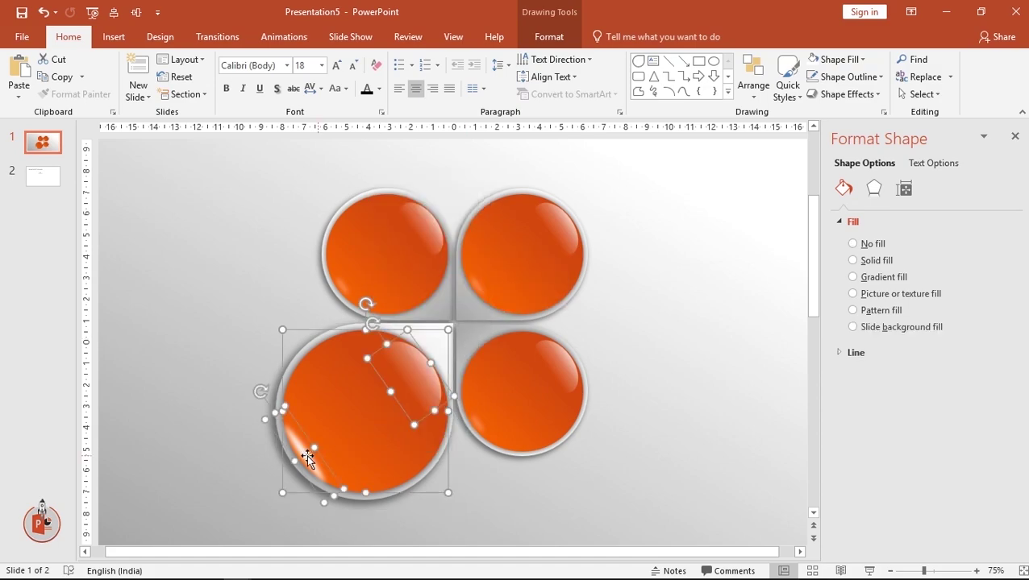
pyautogui.click(187, 426)
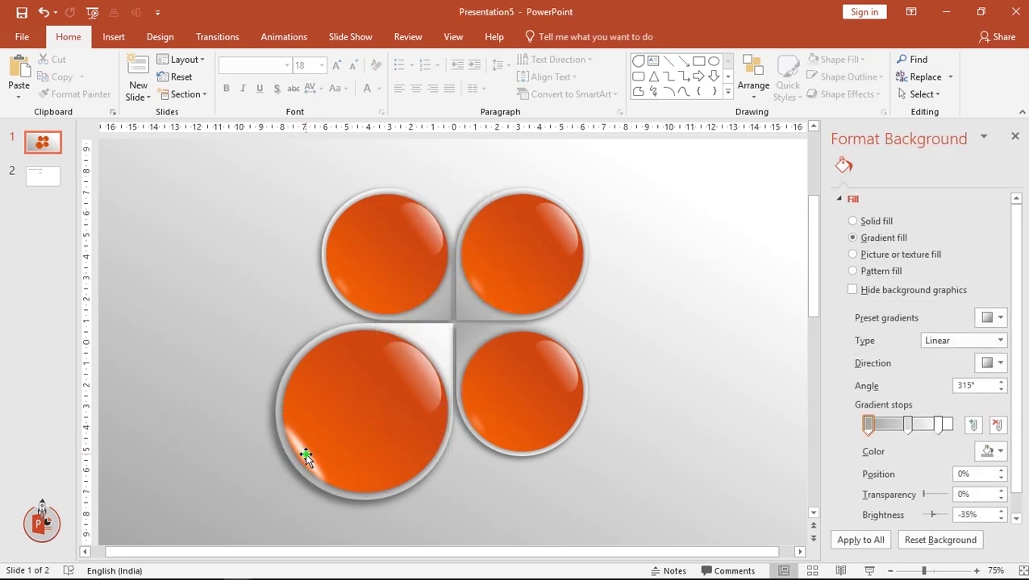
pyautogui.click(307, 458)
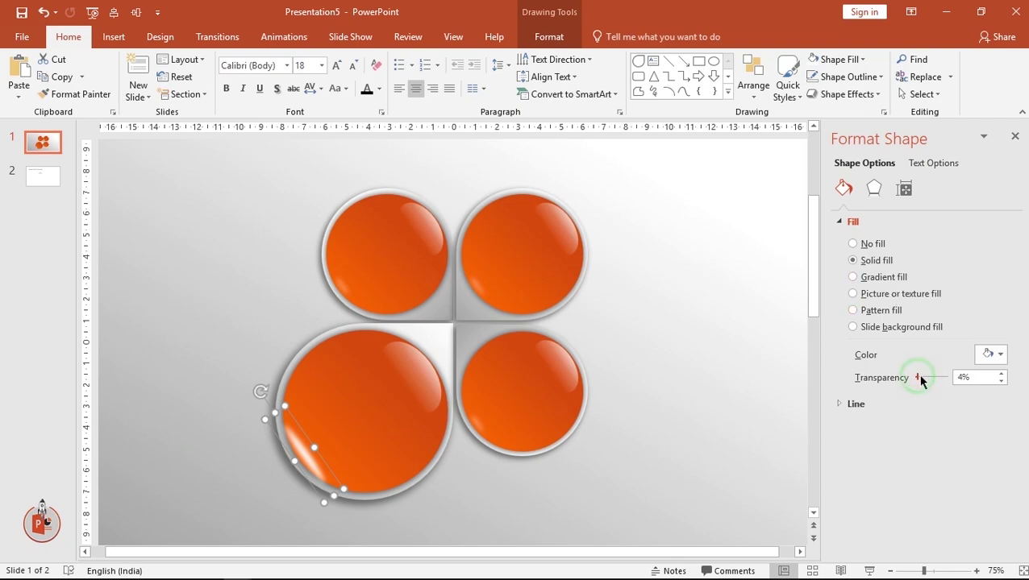
pyautogui.moveTo(918, 381); pyautogui.dragTo(928, 380)
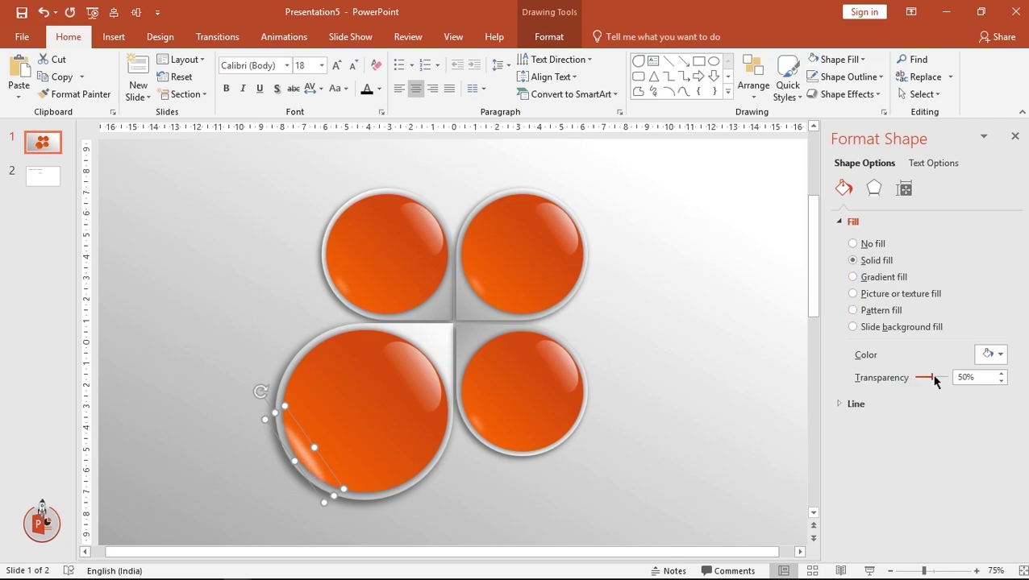
pyautogui.moveTo(934, 380); pyautogui.dragTo(937, 382)
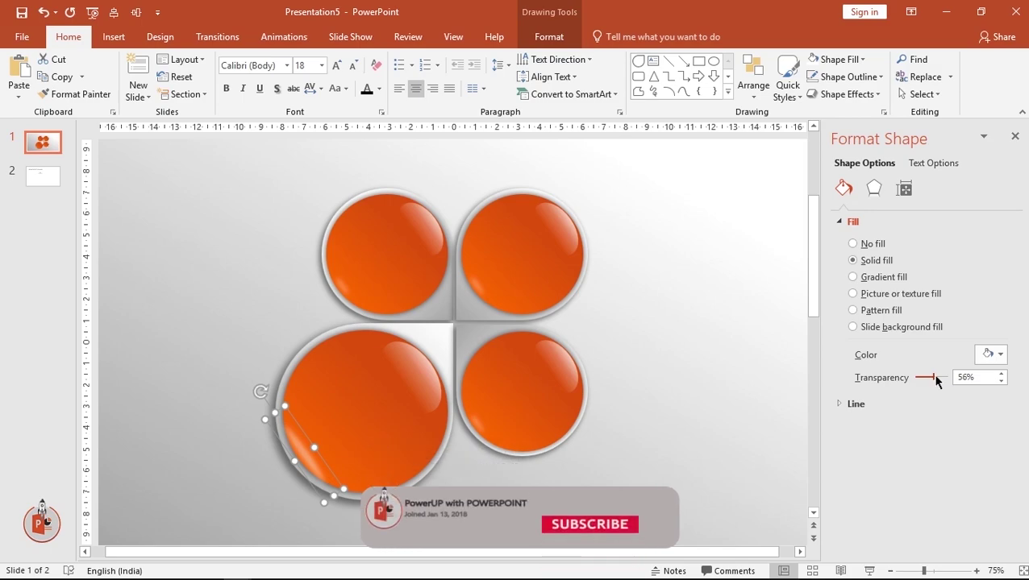
pyautogui.click(655, 355)
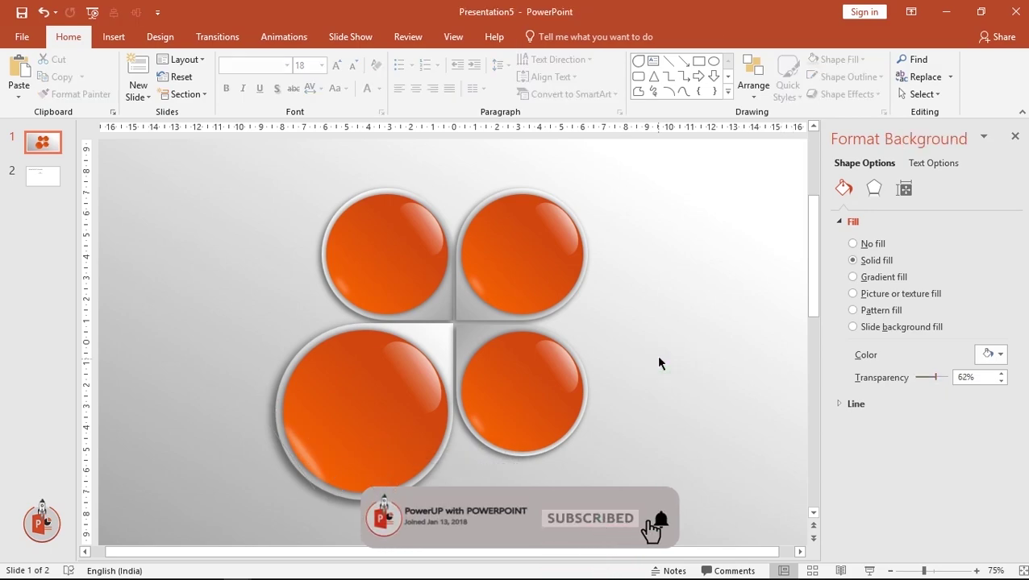
# - Ungroup the top-right and bottom-right circles
pyautogui.click(526, 271)
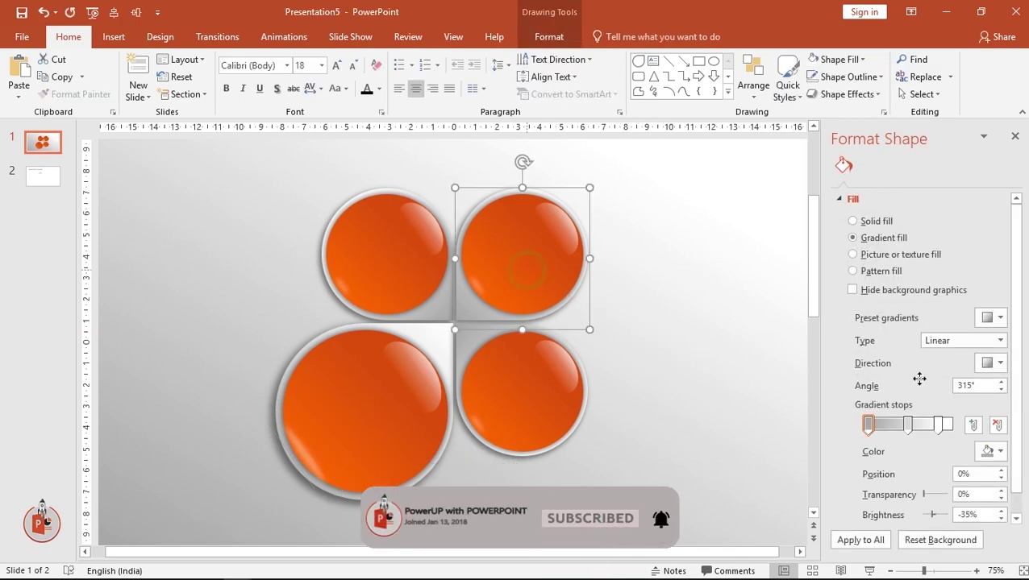
pyautogui.rightClick(517, 256)
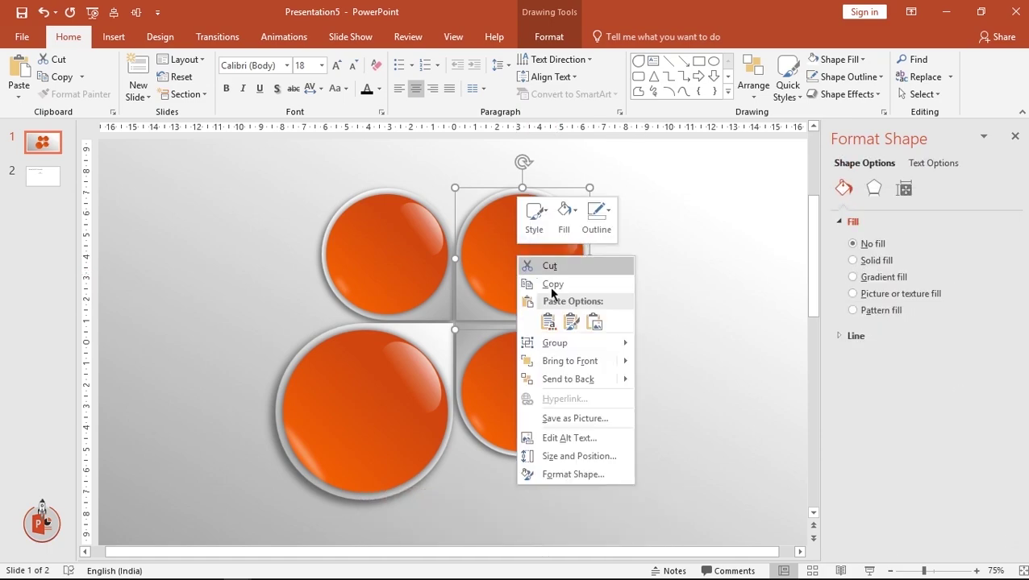
pyautogui.moveTo(569, 341)
pyautogui.click(666, 384)
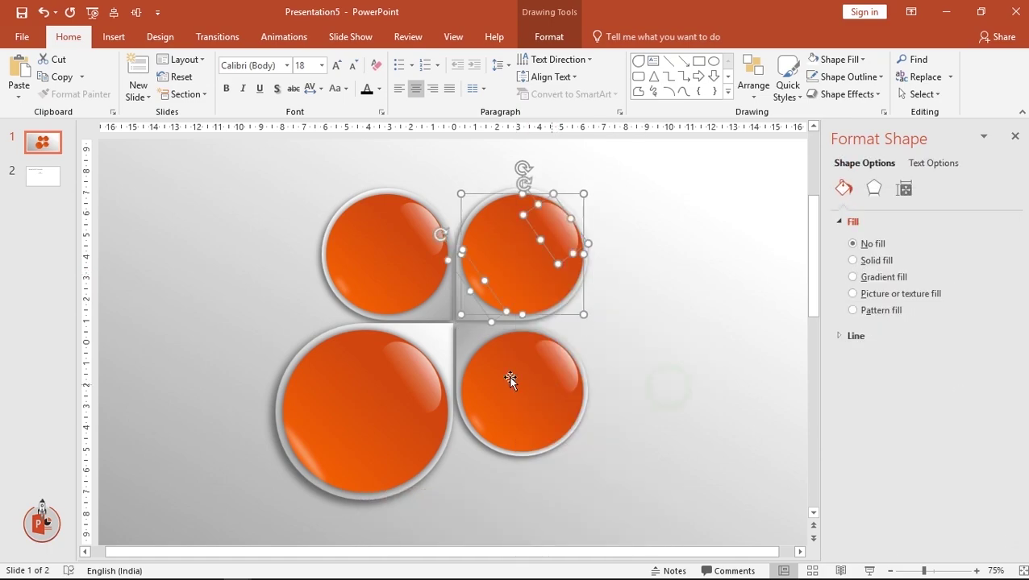
pyautogui.click(509, 378)
pyautogui.rightClick(509, 375)
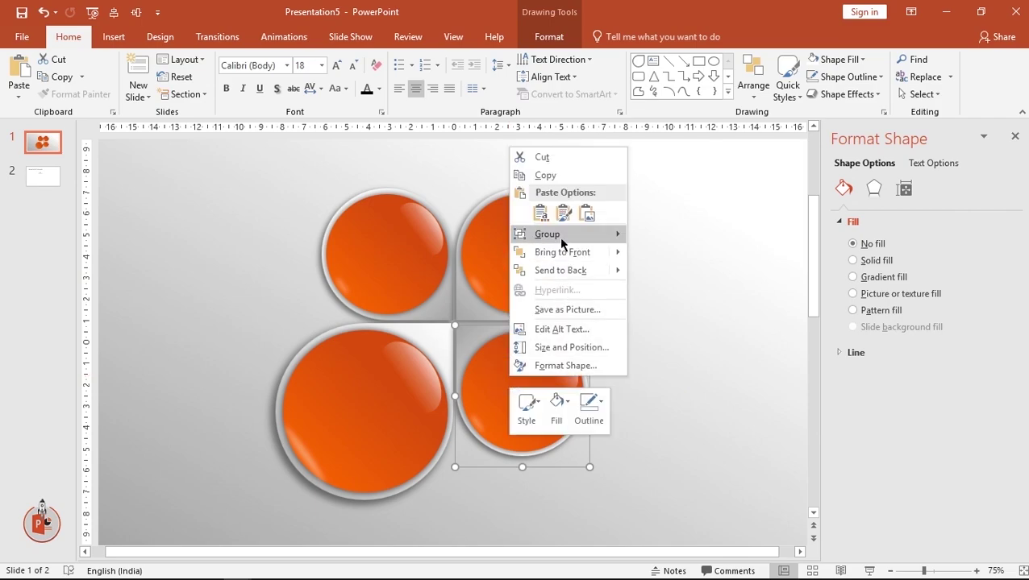
pyautogui.moveTo(565, 236)
pyautogui.click(674, 276)
# - Recolour all three gradient stops of the top-right circle teal
pyautogui.click(509, 242)
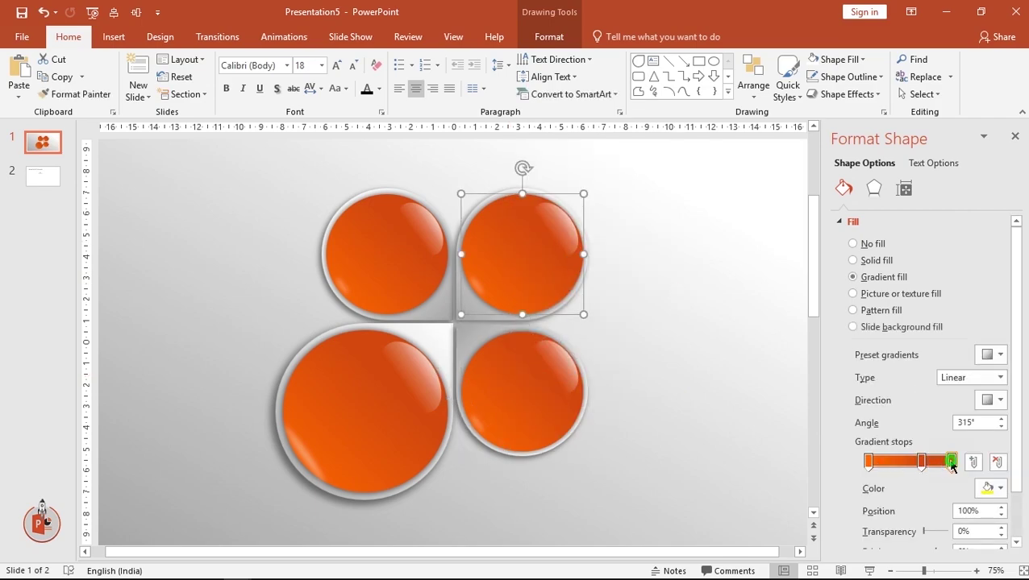
pyautogui.click(990, 488)
pyautogui.click(954, 446)
pyautogui.moveTo(473, 217); pyautogui.dragTo(470, 230)
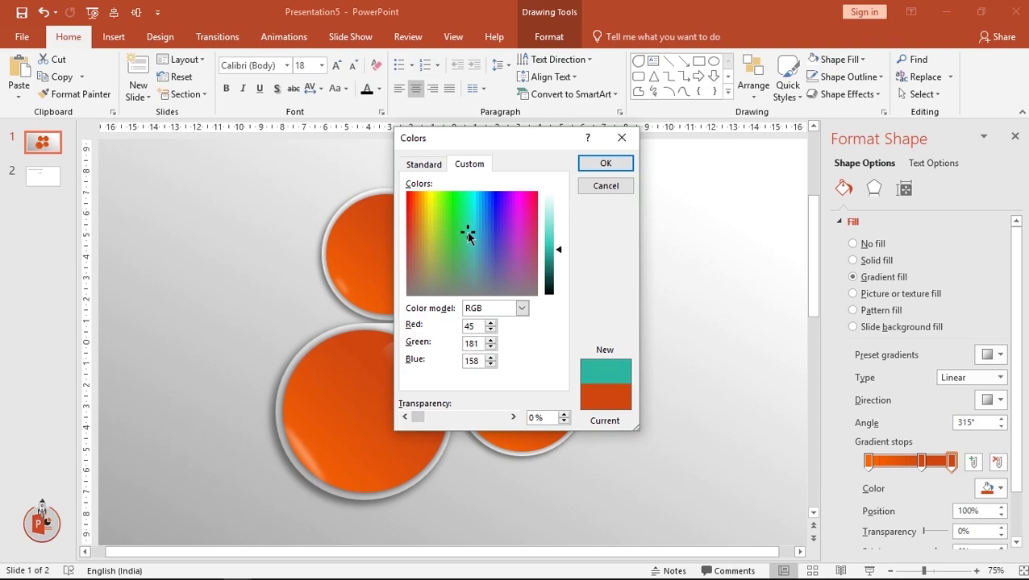
pyautogui.click(604, 165)
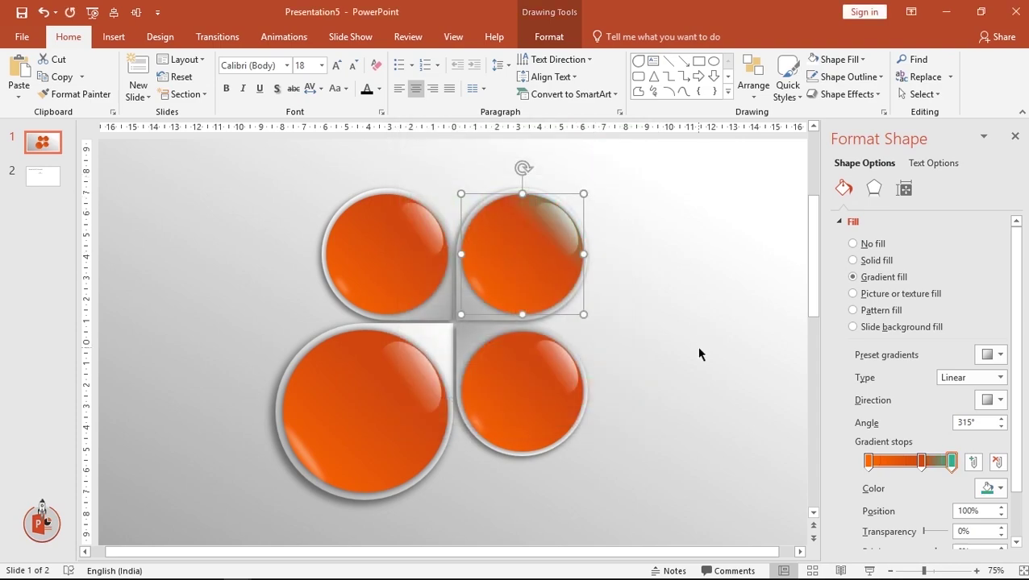
pyautogui.click(922, 461)
pyautogui.click(992, 488)
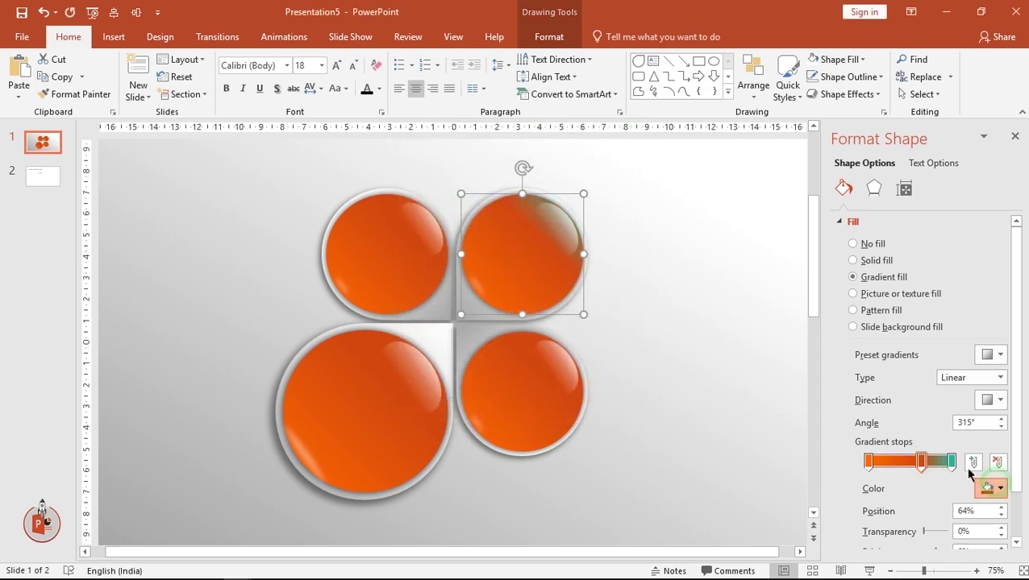
pyautogui.click(906, 442)
pyautogui.click(869, 461)
pyautogui.click(1000, 488)
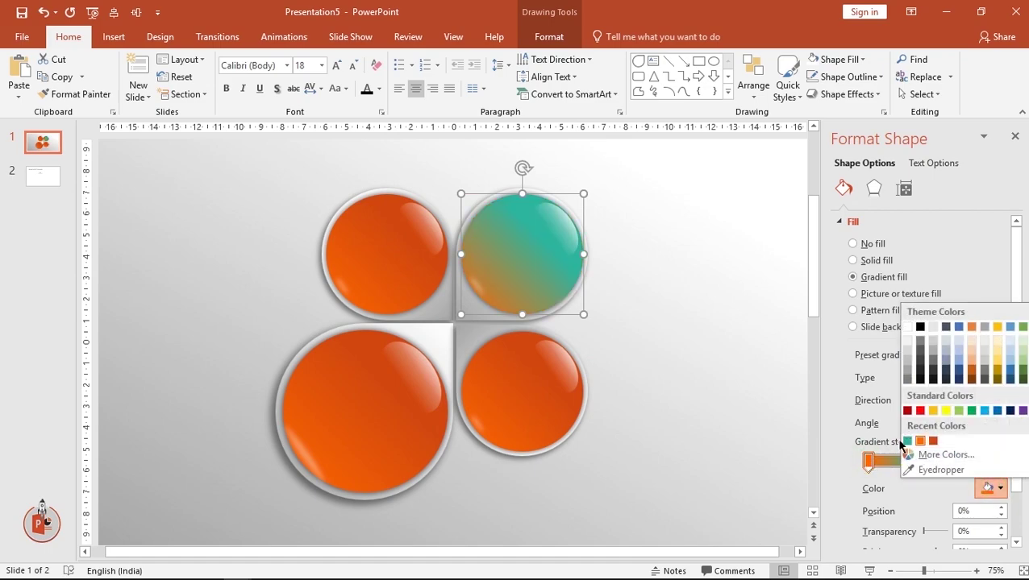
pyautogui.click(905, 441)
# - Brighten the first and middle stops' teal, and shift the middle stop slightly left
pyautogui.click(1000, 491)
pyautogui.click(939, 452)
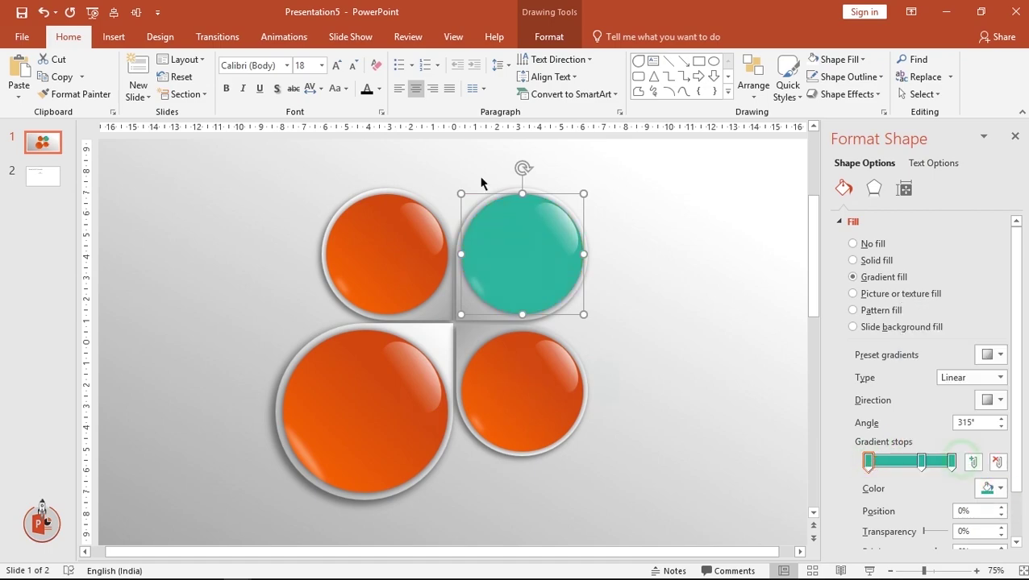
pyautogui.moveTo(554, 257); pyautogui.dragTo(557, 250)
pyautogui.click(605, 163)
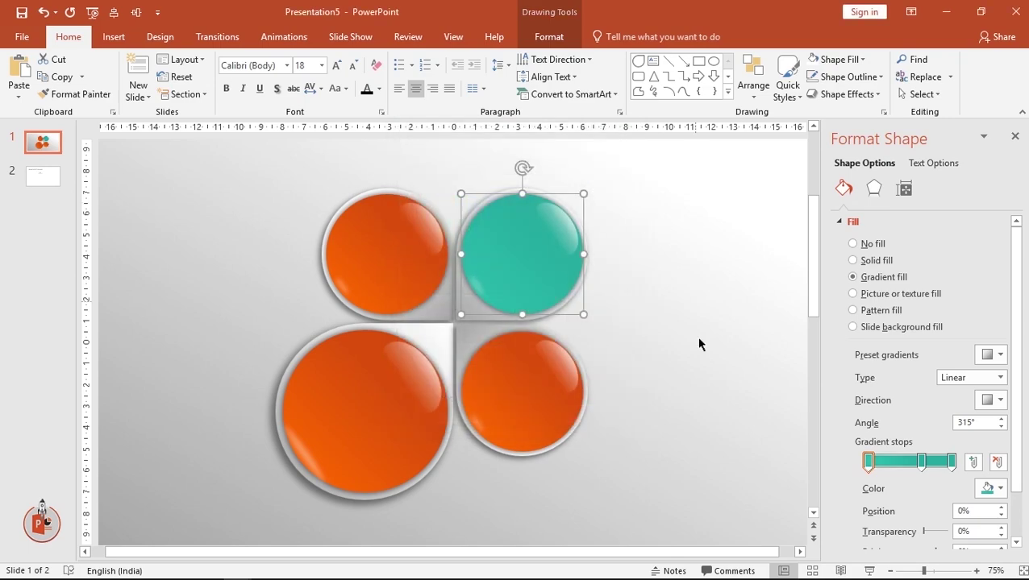
pyautogui.click(922, 461)
pyautogui.click(1000, 489)
pyautogui.click(940, 452)
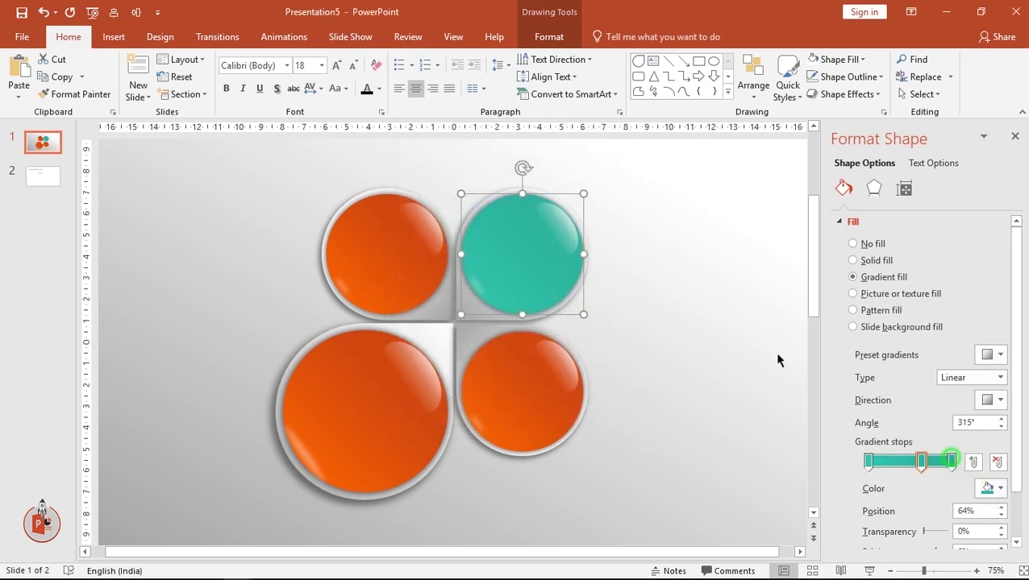
pyautogui.moveTo(558, 254); pyautogui.dragTo(558, 247)
pyautogui.click(605, 163)
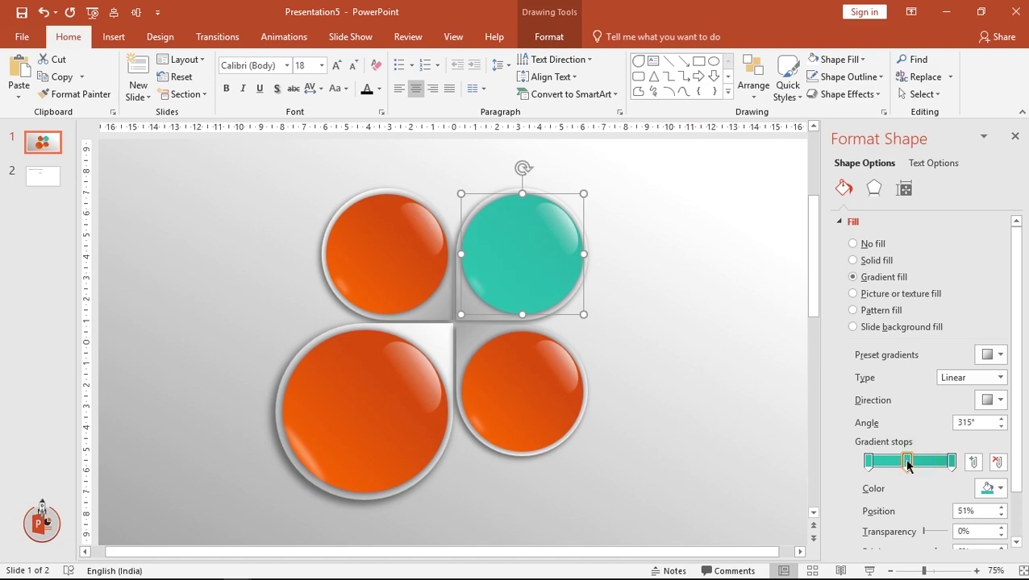
pyautogui.moveTo(907, 465); pyautogui.dragTo(904, 465)
# - Darken the last gradient stop's teal shade
pyautogui.click(953, 463)
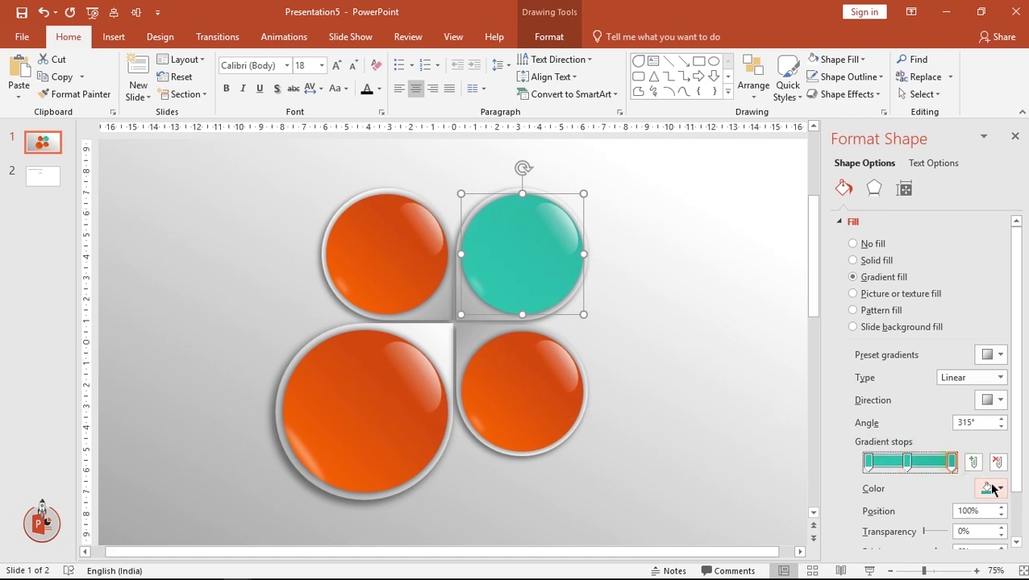
pyautogui.click(999, 488)
pyautogui.click(939, 454)
pyautogui.moveTo(558, 252); pyautogui.dragTo(559, 263)
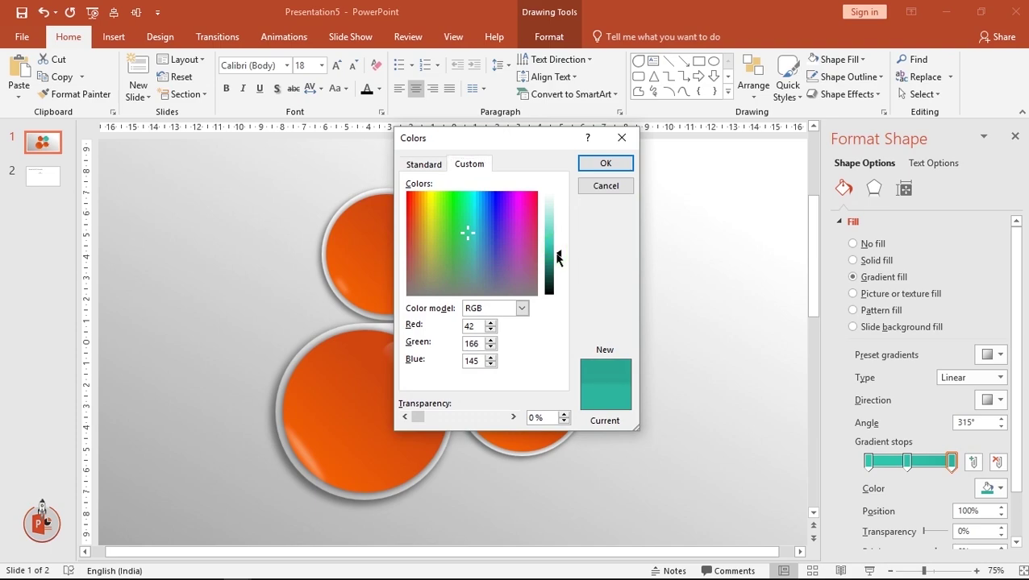
pyautogui.click(605, 164)
# - Set all three gradient stops of the bottom-right circle to green
pyautogui.click(535, 406)
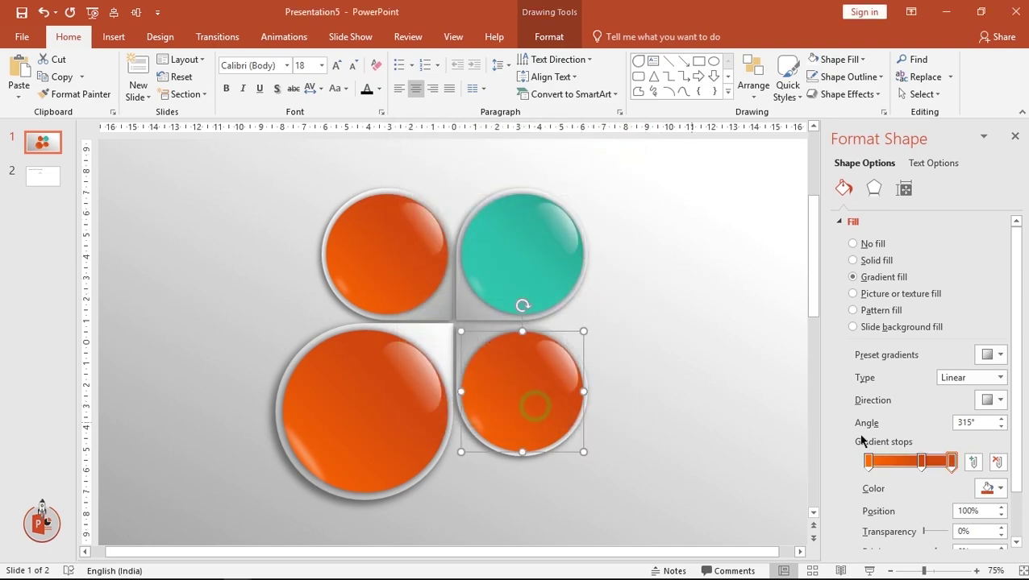
pyautogui.click(1000, 488)
pyautogui.click(939, 453)
pyautogui.click(439, 205)
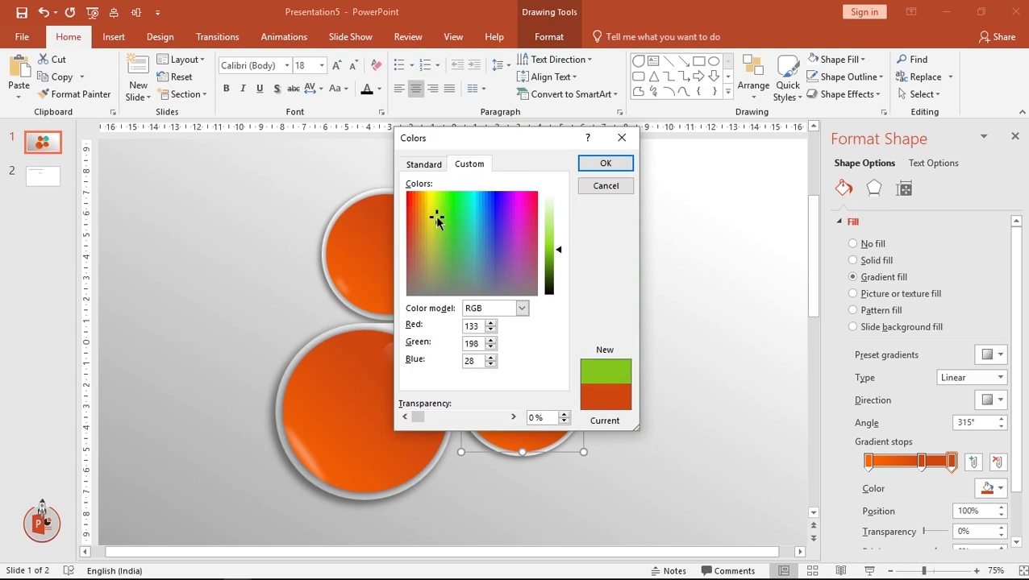
pyautogui.click(607, 165)
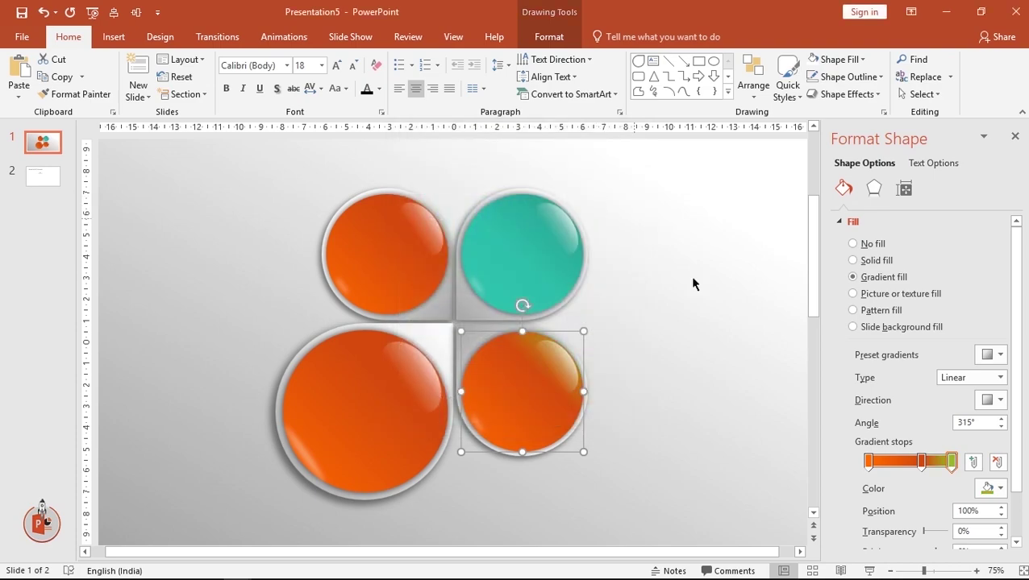
pyautogui.click(921, 461)
pyautogui.click(1000, 488)
pyautogui.click(904, 436)
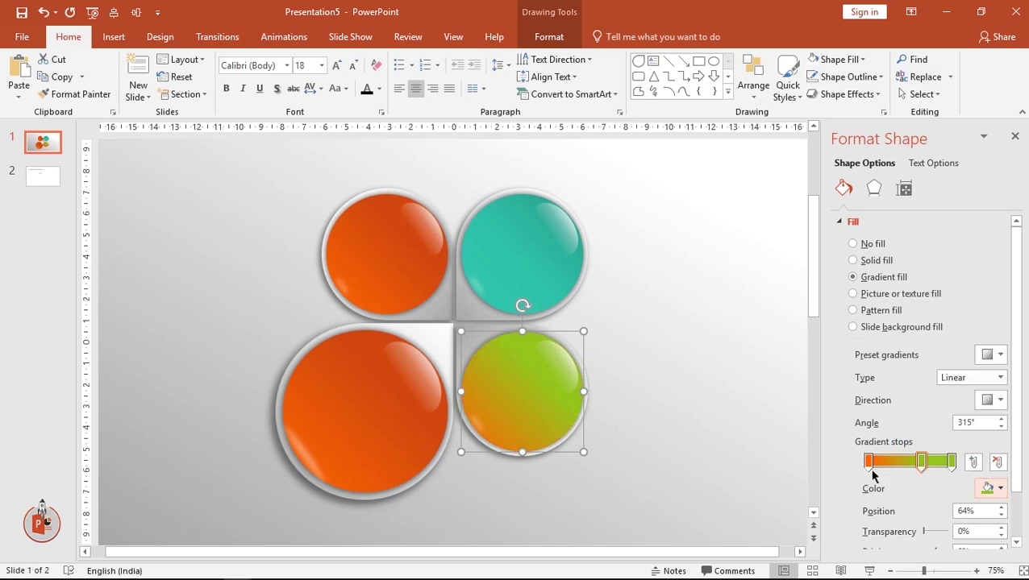
pyautogui.click(868, 461)
pyautogui.click(1000, 489)
pyautogui.click(904, 436)
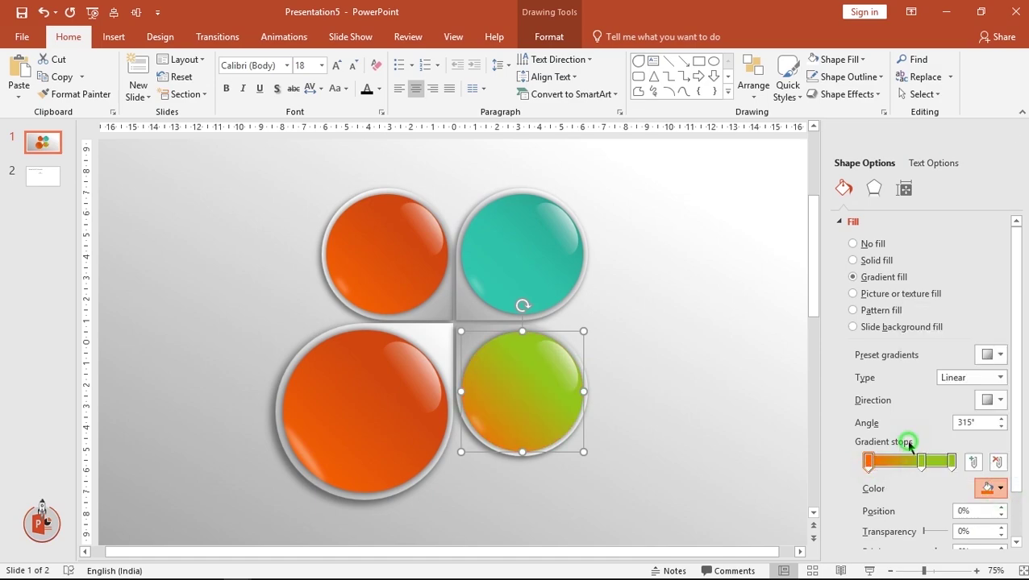
# - Darken the green of the last and middle gradient stops
pyautogui.click(951, 461)
pyautogui.click(1000, 488)
pyautogui.click(907, 452)
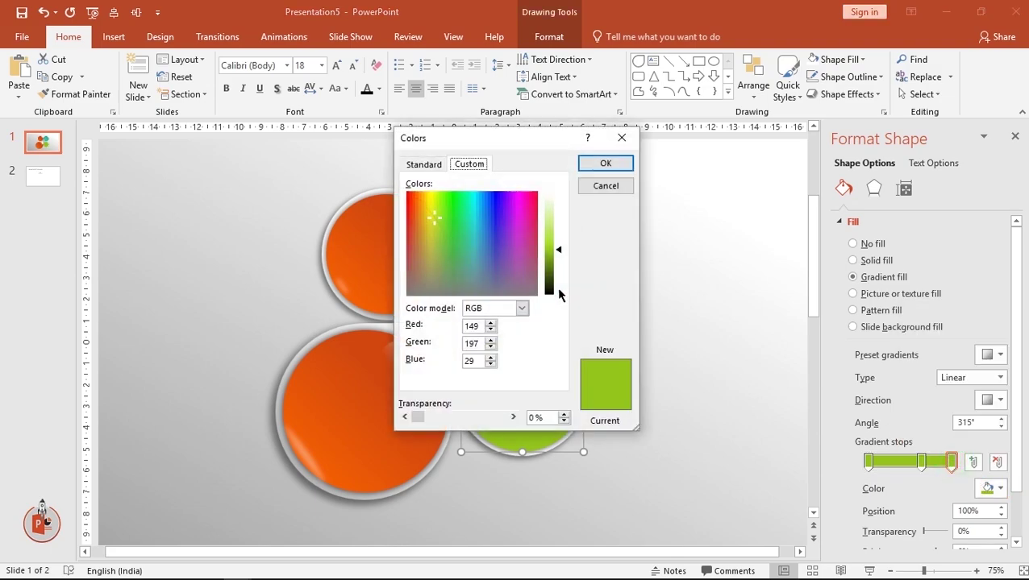
pyautogui.moveTo(558, 258); pyautogui.dragTo(558, 268)
pyautogui.click(605, 163)
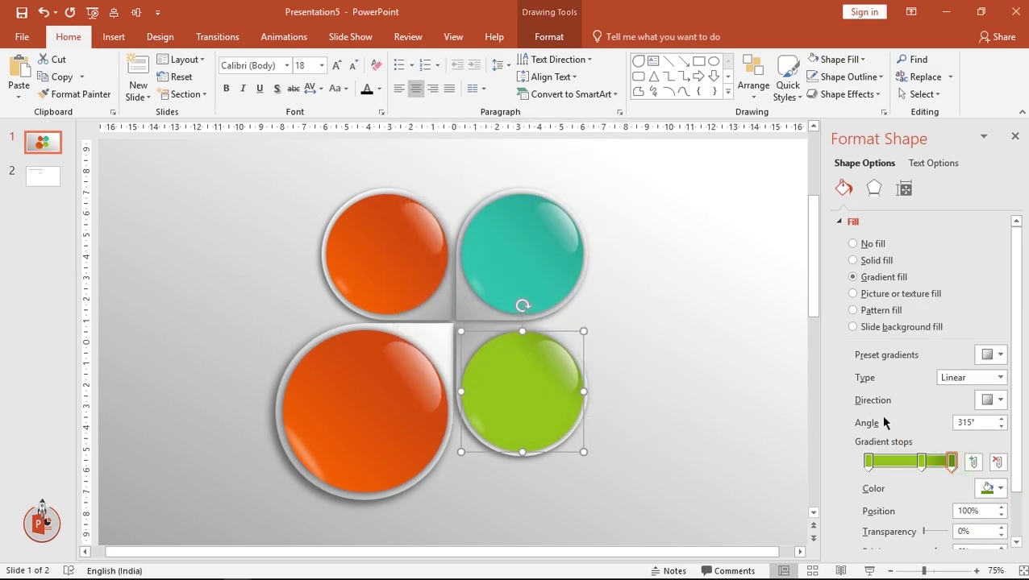
pyautogui.click(920, 461)
pyautogui.click(999, 488)
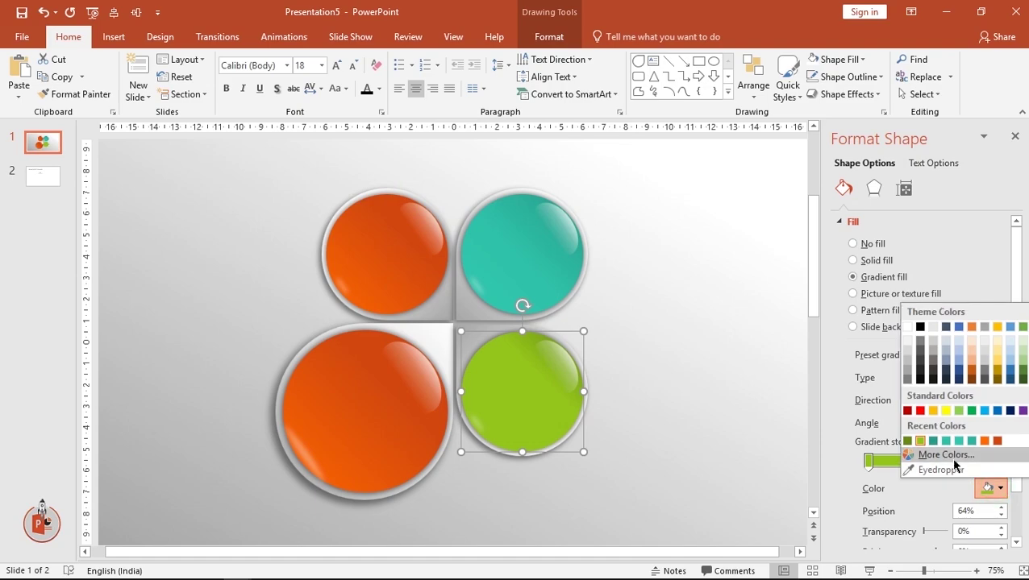
pyautogui.click(927, 452)
pyautogui.moveTo(558, 251); pyautogui.dragTo(558, 258)
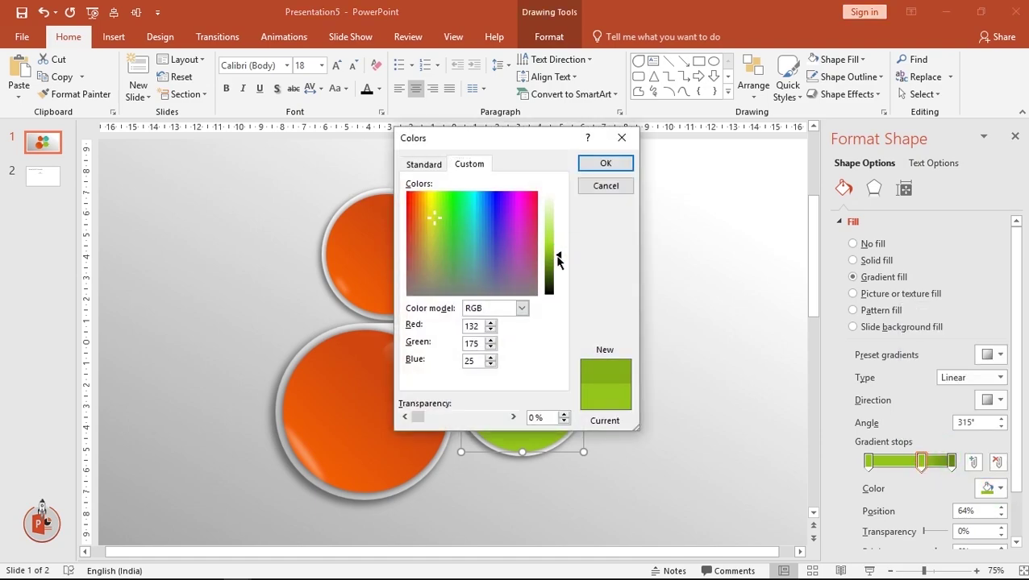
pyautogui.click(606, 164)
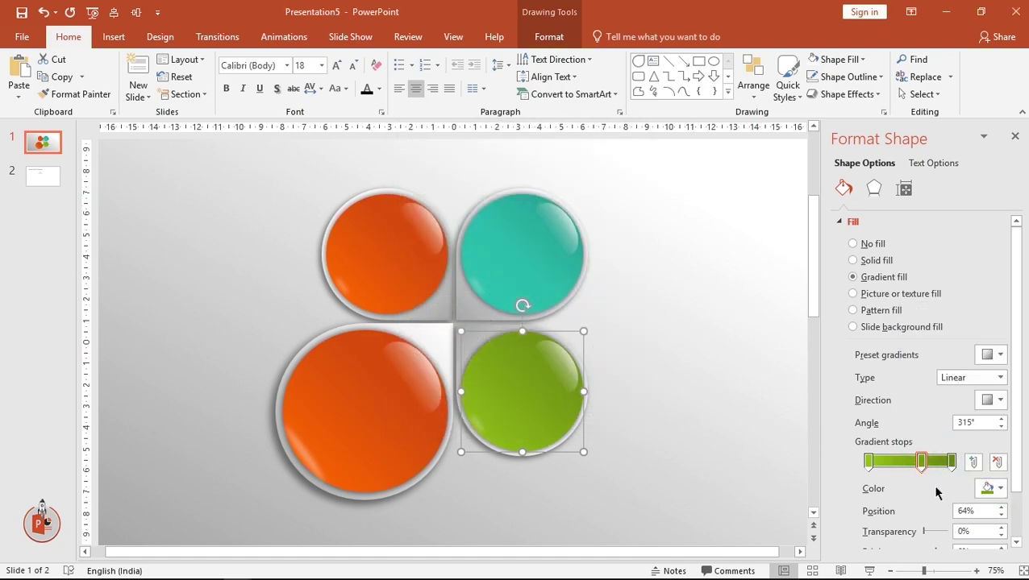
# - Lighten the last stop's green slightly and position the middle stop at 64%
pyautogui.click(951, 461)
pyautogui.click(999, 488)
pyautogui.click(935, 455)
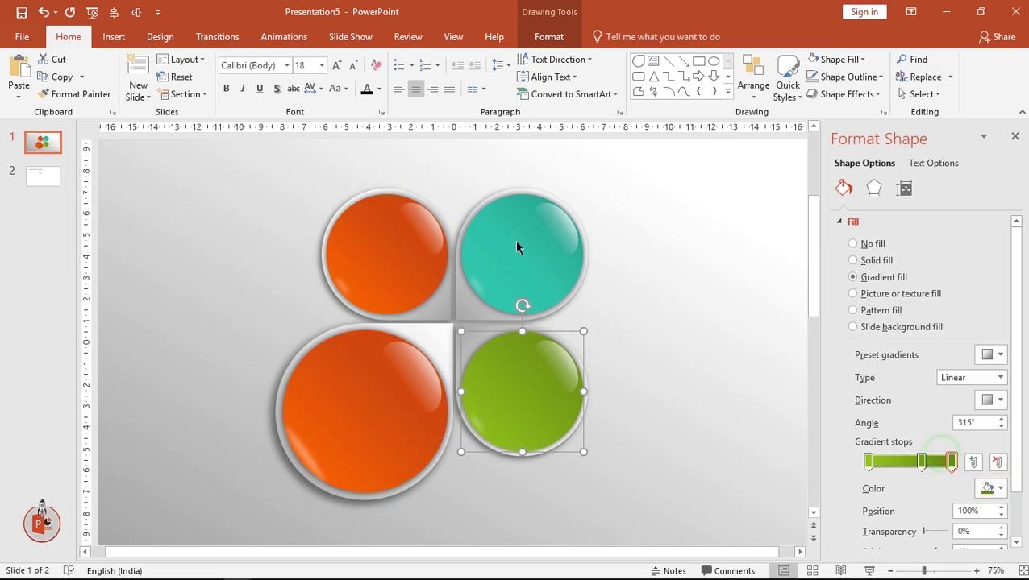
pyautogui.click(560, 263)
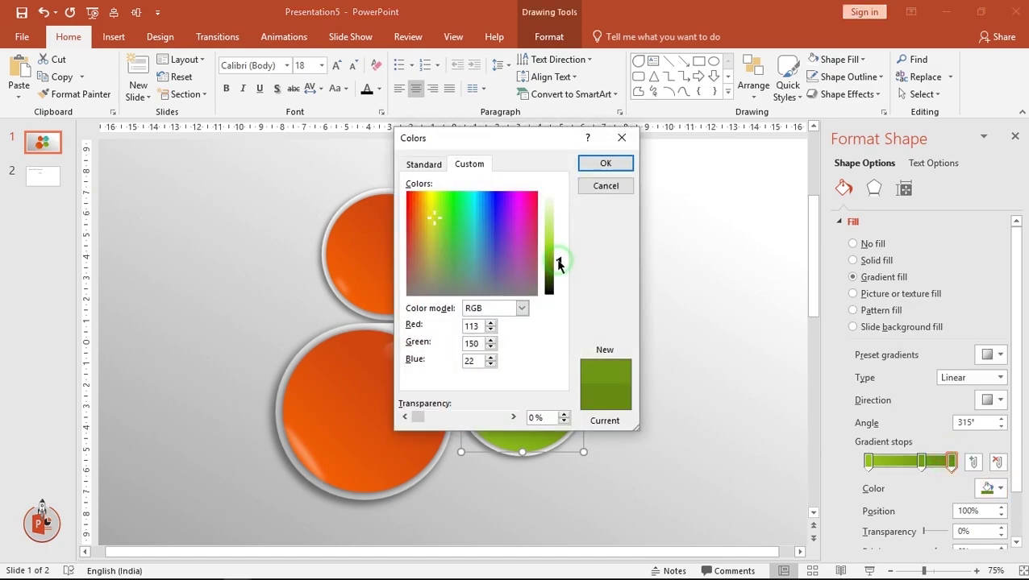
pyautogui.click(601, 164)
pyautogui.moveTo(925, 462); pyautogui.dragTo(930, 460)
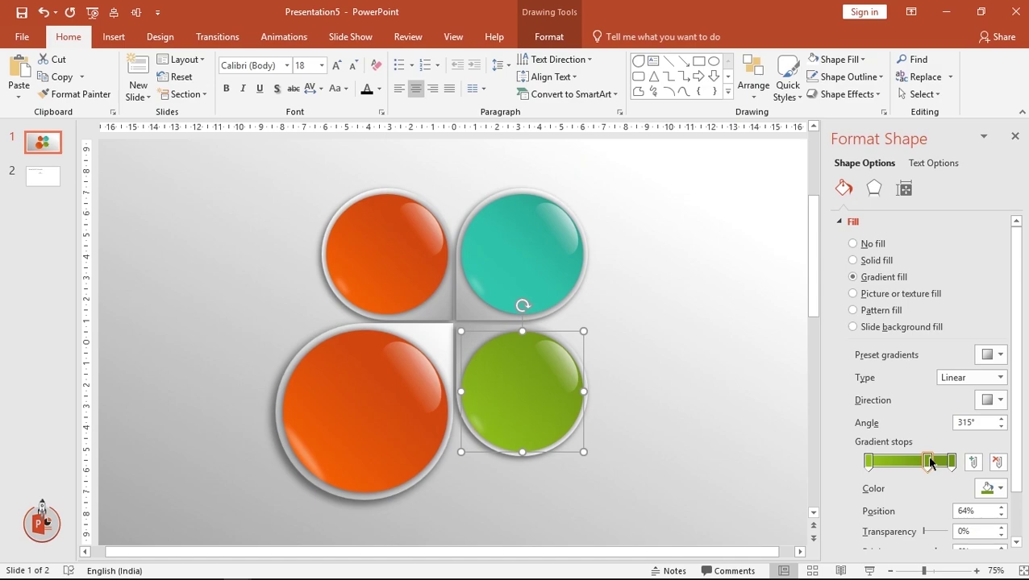
pyautogui.click(379, 425)
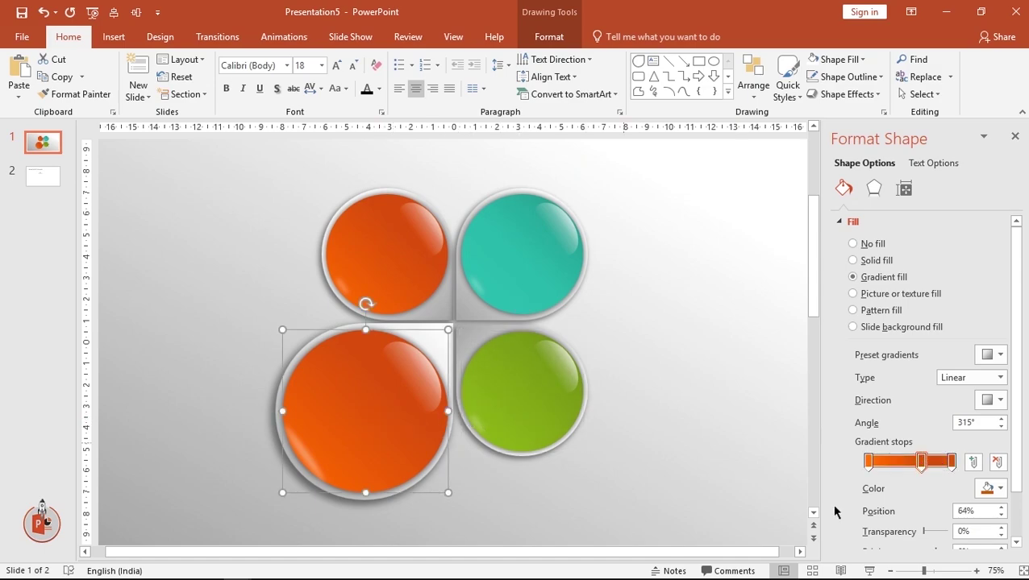
# - Set the big circle's last, middle and first gradient stops to dark grey, then close the Format Shape pane
pyautogui.click(950, 461)
pyautogui.click(991, 488)
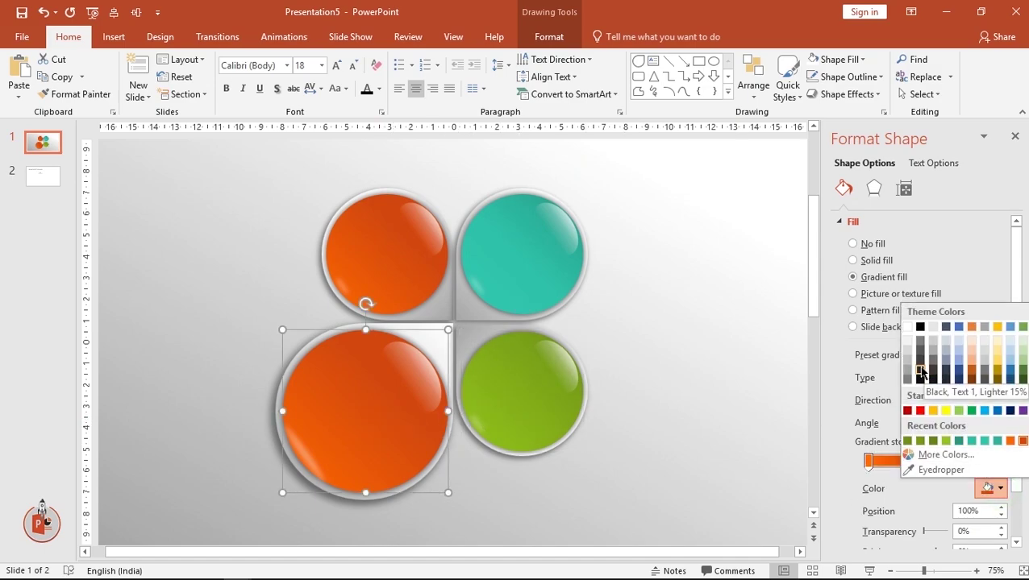
pyautogui.click(920, 369)
pyautogui.click(922, 461)
pyautogui.click(991, 489)
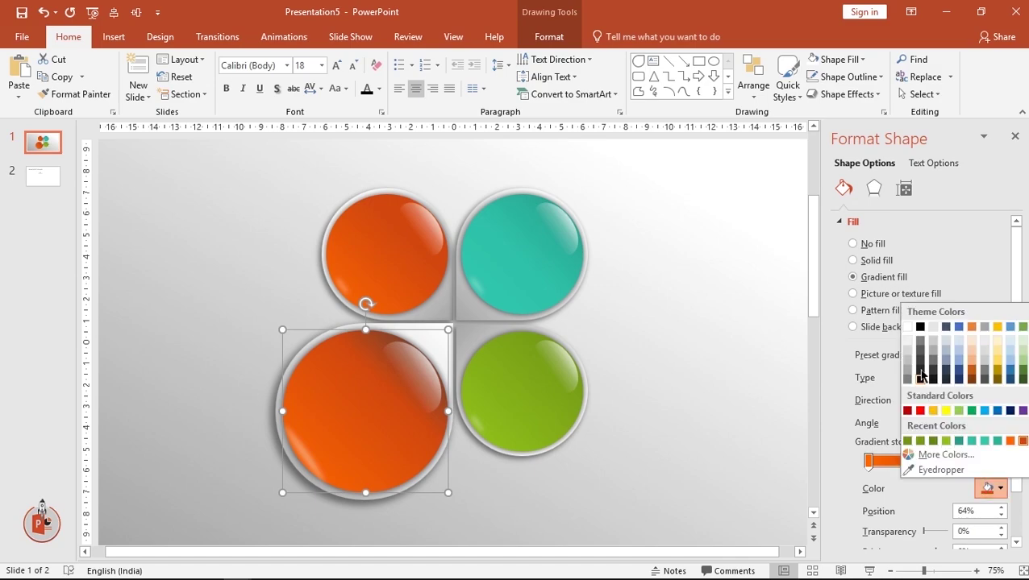
pyautogui.click(918, 359)
pyautogui.click(868, 461)
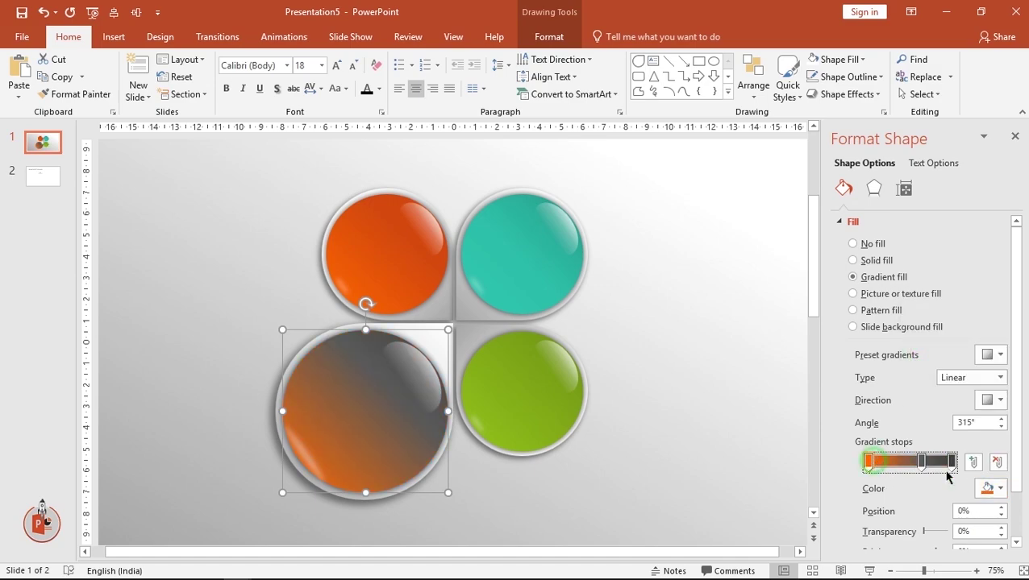
pyautogui.click(991, 489)
pyautogui.click(918, 343)
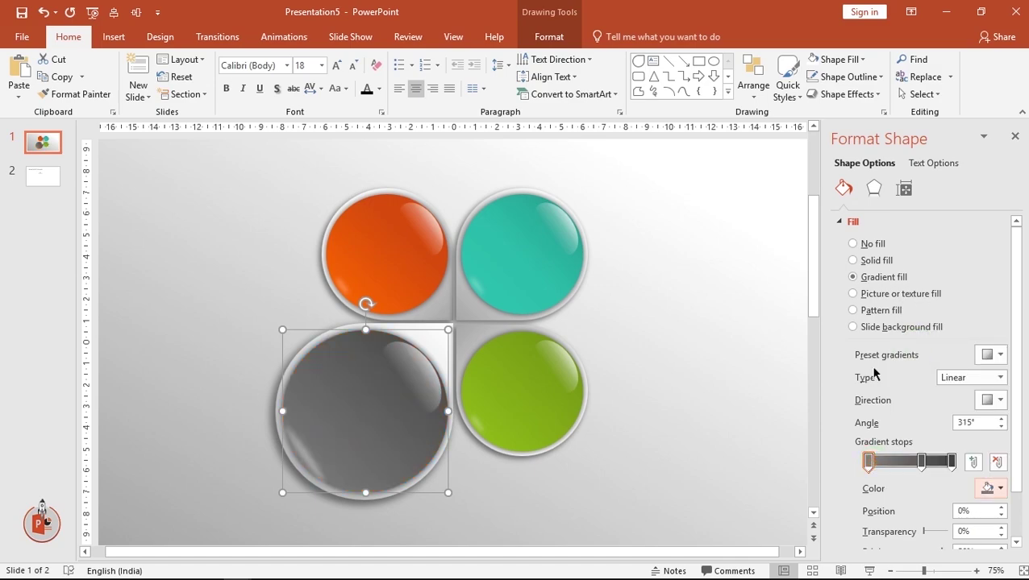
pyautogui.click(1015, 138)
pyautogui.click(788, 370)
# - Copy the '01' text box from slide 2 onto slide 1's orange circle
pyautogui.click(51, 190)
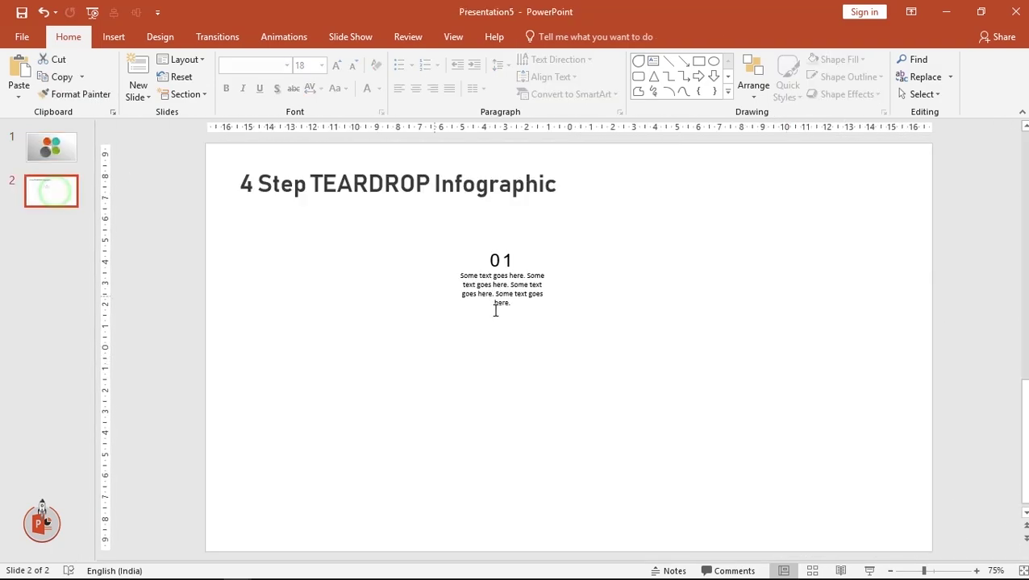
pyautogui.click(512, 255)
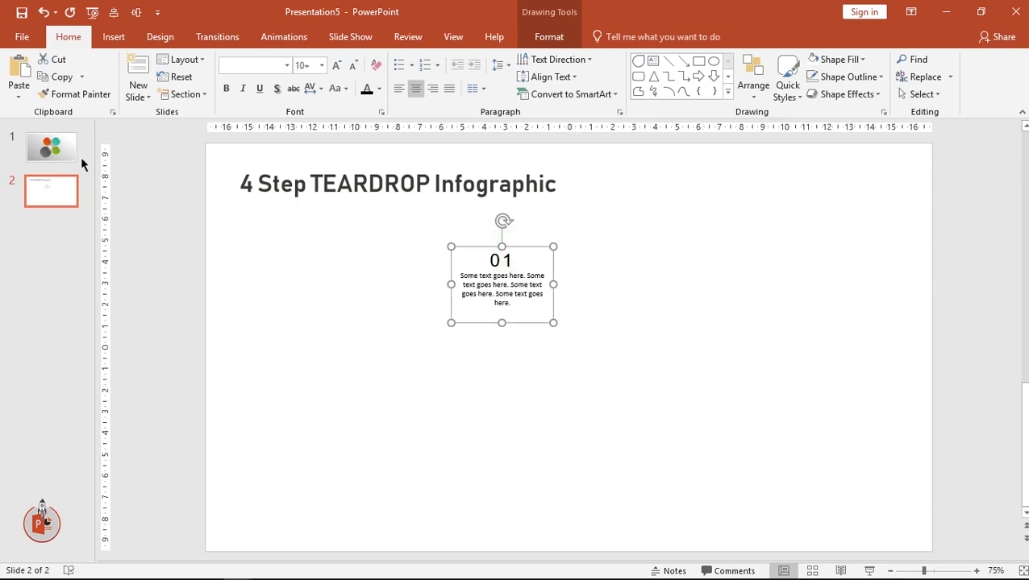
pyautogui.hotkey('ctrl', 'c')
pyautogui.click(51, 147)
pyautogui.hotkey('ctrl', 'v')
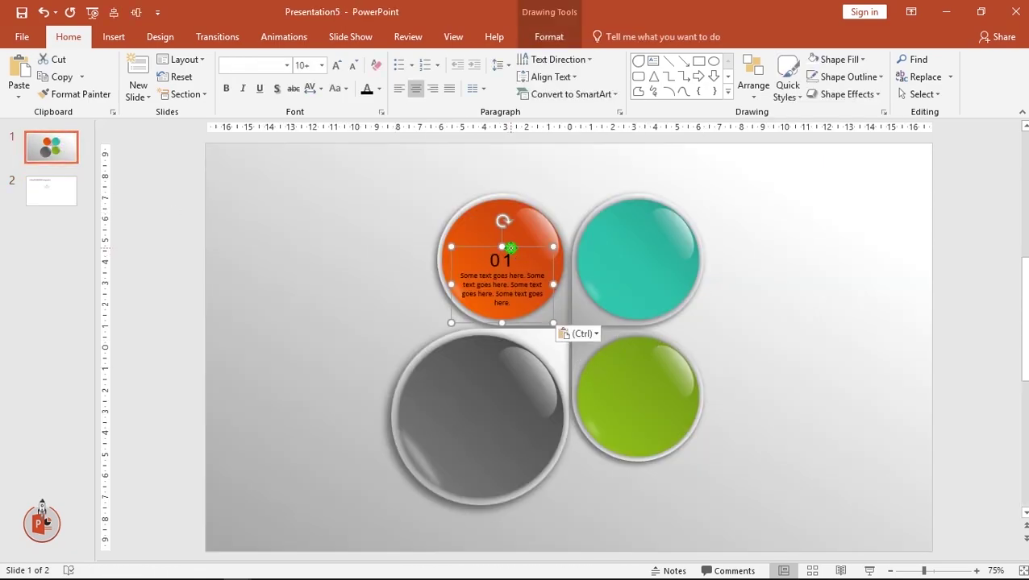
pyautogui.moveTo(510, 247); pyautogui.dragTo(510, 226)
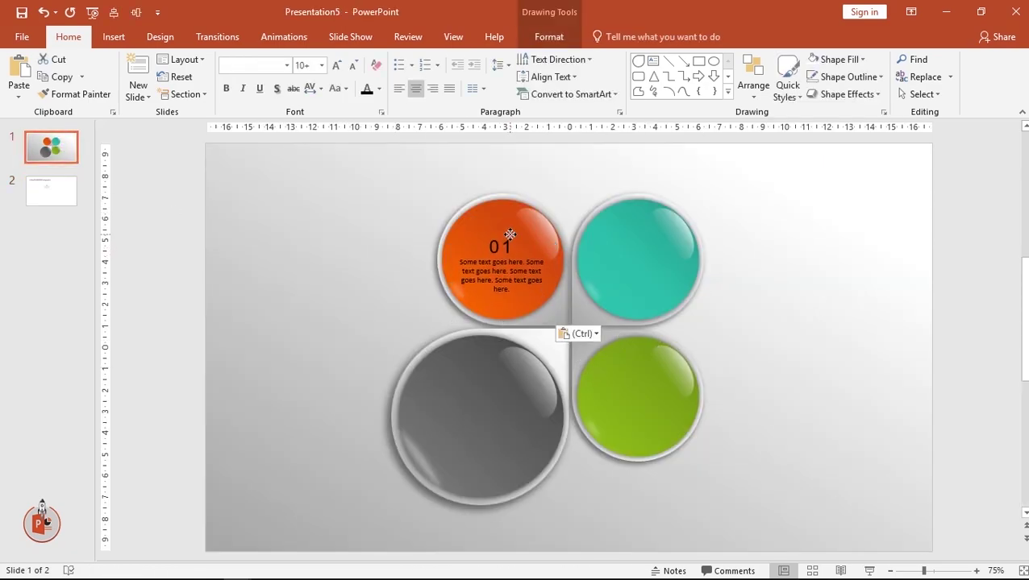
# - Make the '01' text white and duplicate it onto the teal circle
pyautogui.click(378, 89)
pyautogui.click(373, 121)
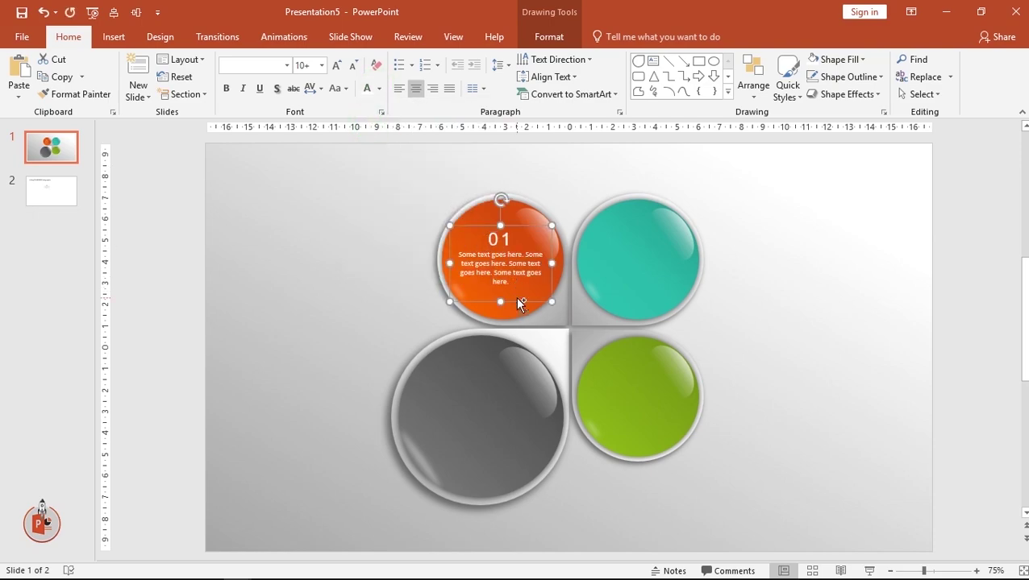
pyautogui.moveTo(518, 304)
pyautogui.mouseDown()
pyautogui.moveTo(674, 294)
pyautogui.moveTo(656, 284)
pyautogui.moveTo(658, 434)
pyautogui.moveTo(493, 437)
pyautogui.mouseUp()
# - Enlarge the grey circle's text to 18 pt and resize its text box to four lines
pyautogui.click(340, 68)
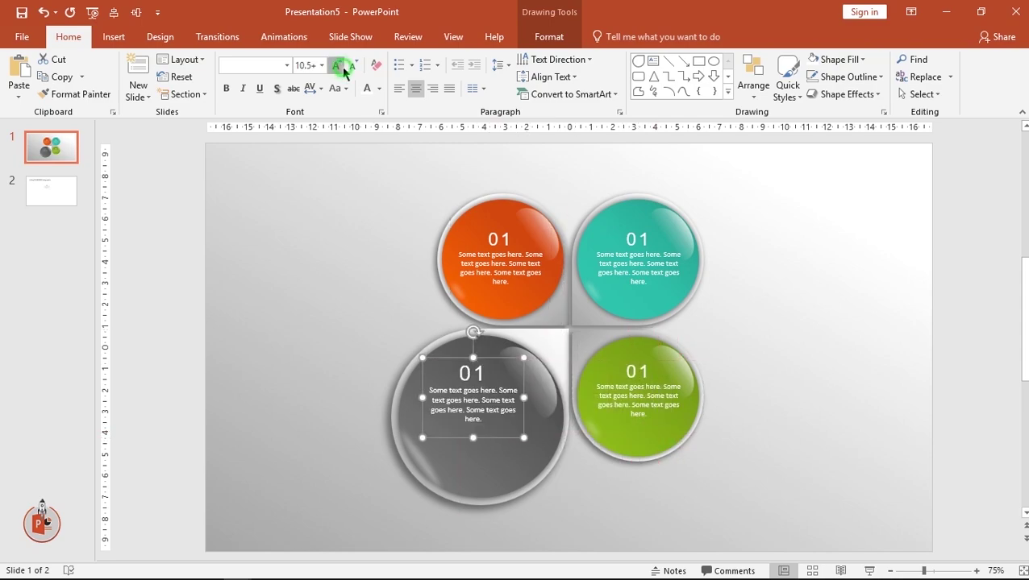
pyautogui.click(338, 66)
pyautogui.click(338, 66)
pyautogui.click(338, 66)
pyautogui.click(337, 66)
pyautogui.moveTo(525, 440); pyautogui.dragTo(608, 423)
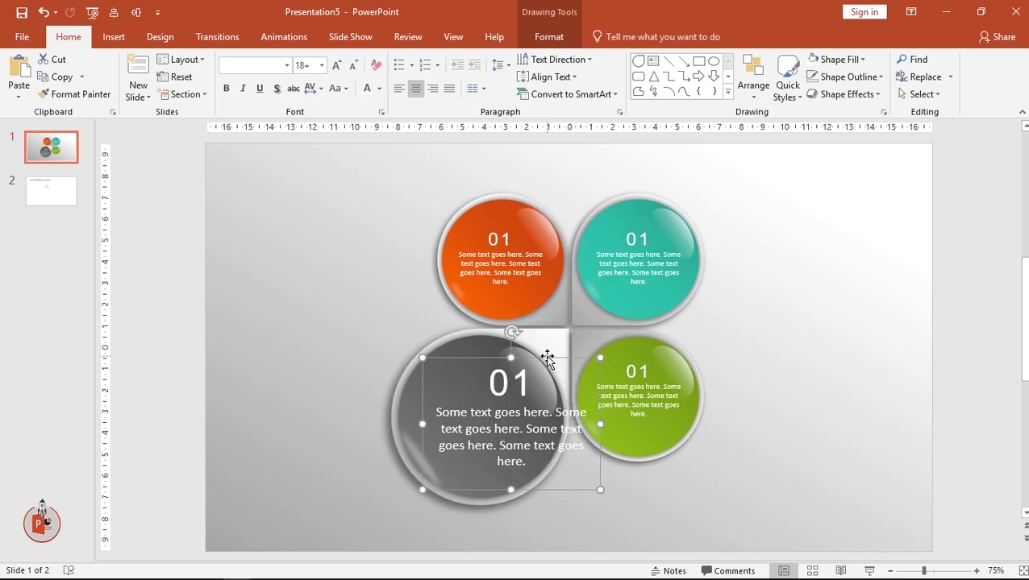
pyautogui.moveTo(546, 361); pyautogui.dragTo(522, 355)
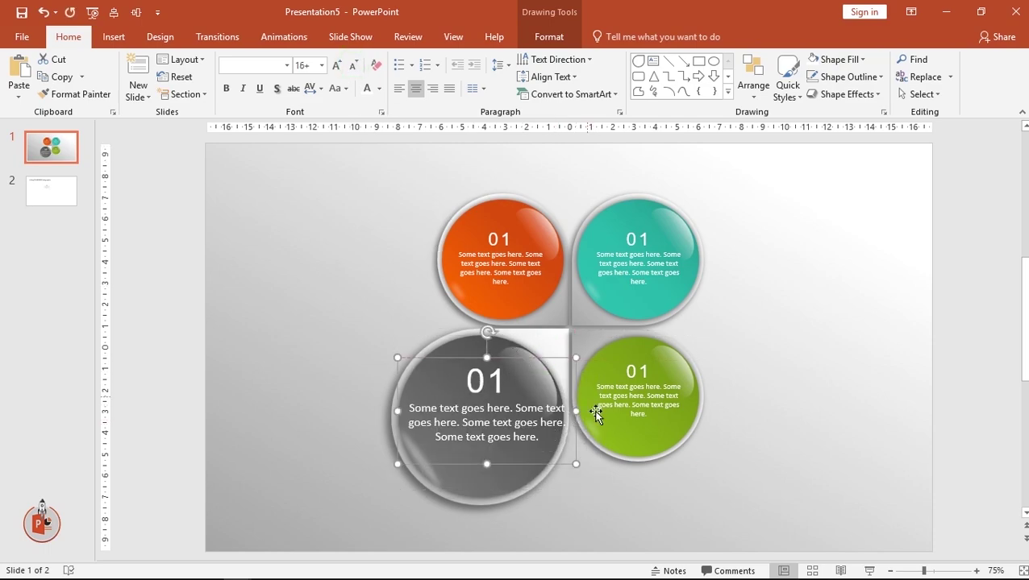
pyautogui.moveTo(575, 411); pyautogui.dragTo(551, 412)
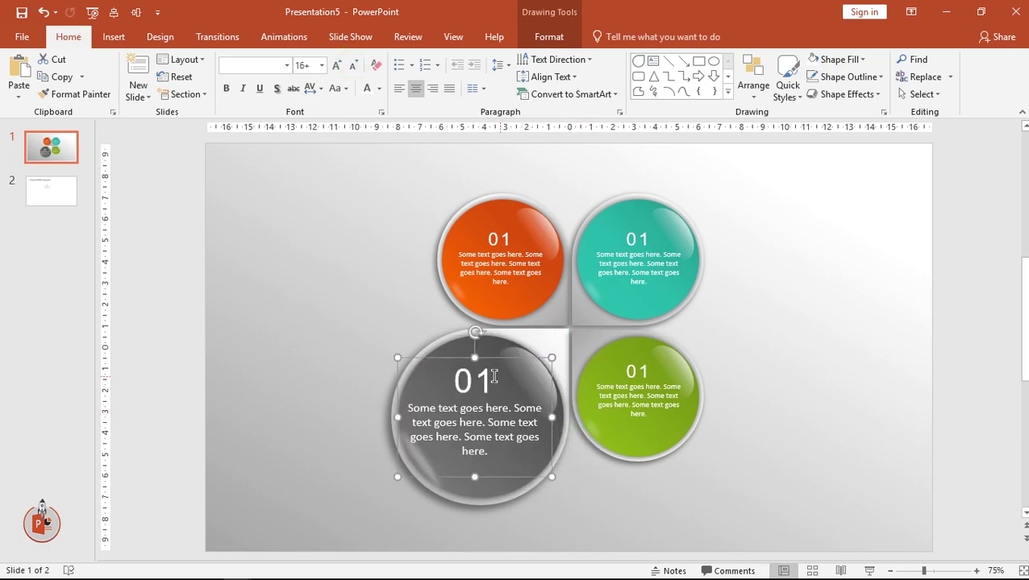
# - Change the grey circle's number to 04 and edit the green and teal circles' numbers
pyautogui.click(494, 377)
pyautogui.press('BackSpace')
pyautogui.write('4')
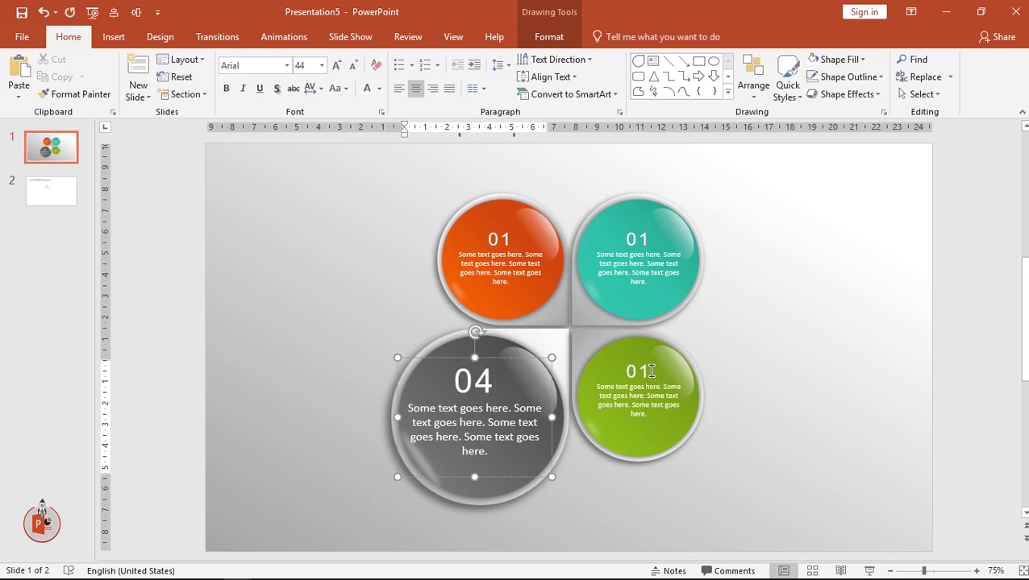
pyautogui.click(651, 371)
pyautogui.press('BackSpace')
pyautogui.click(645, 239)
pyautogui.press('BackSpace')
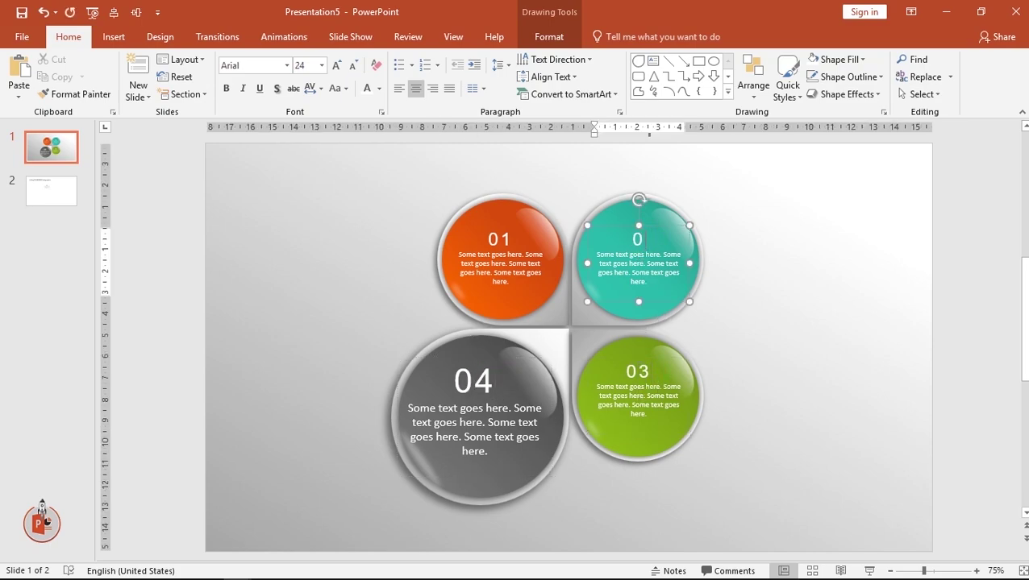
pyautogui.write('2')
# - Shrink the 04 text twice, narrow its box and nudge it down on the circle
pyautogui.click(468, 377)
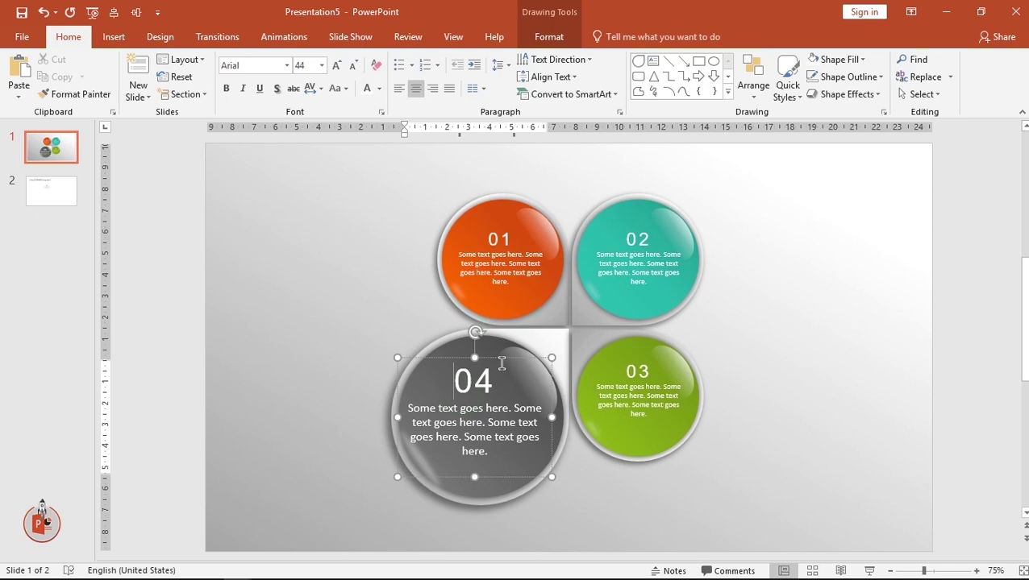
pyautogui.click(501, 359)
pyautogui.click(353, 65)
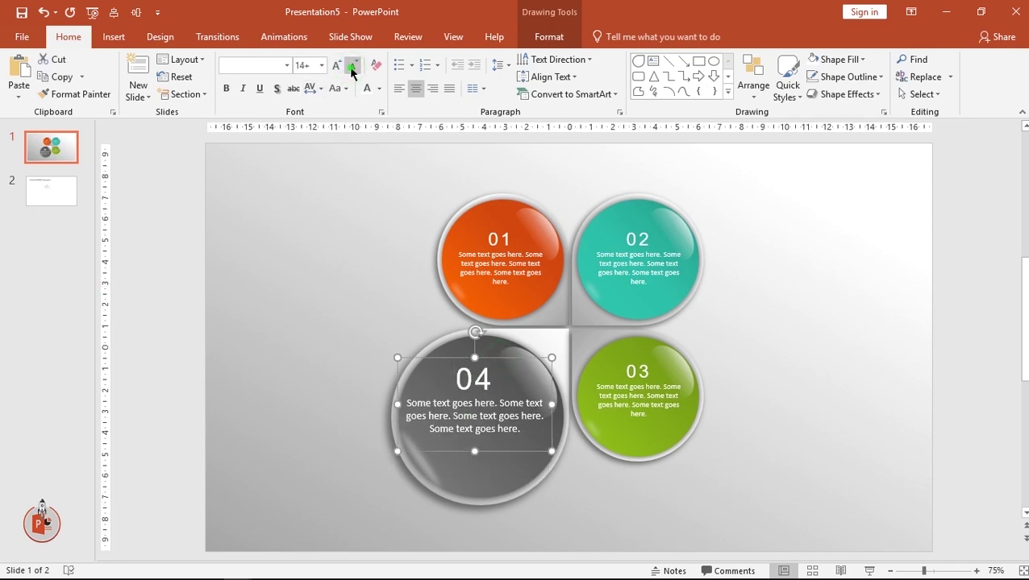
pyautogui.click(354, 65)
pyautogui.moveTo(550, 400); pyautogui.dragTo(542, 400)
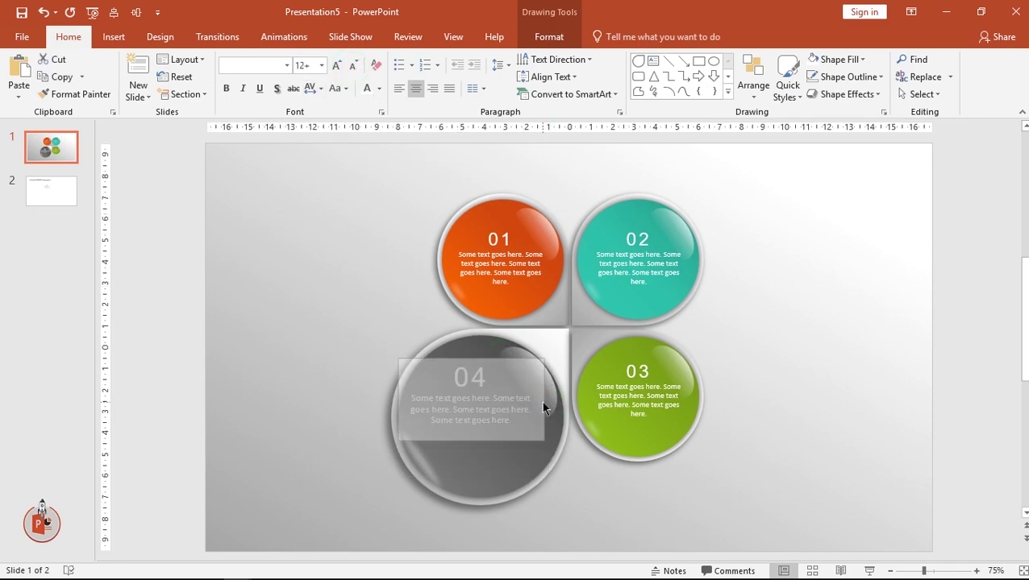
pyautogui.moveTo(505, 358); pyautogui.dragTo(514, 380)
pyautogui.click(878, 400)
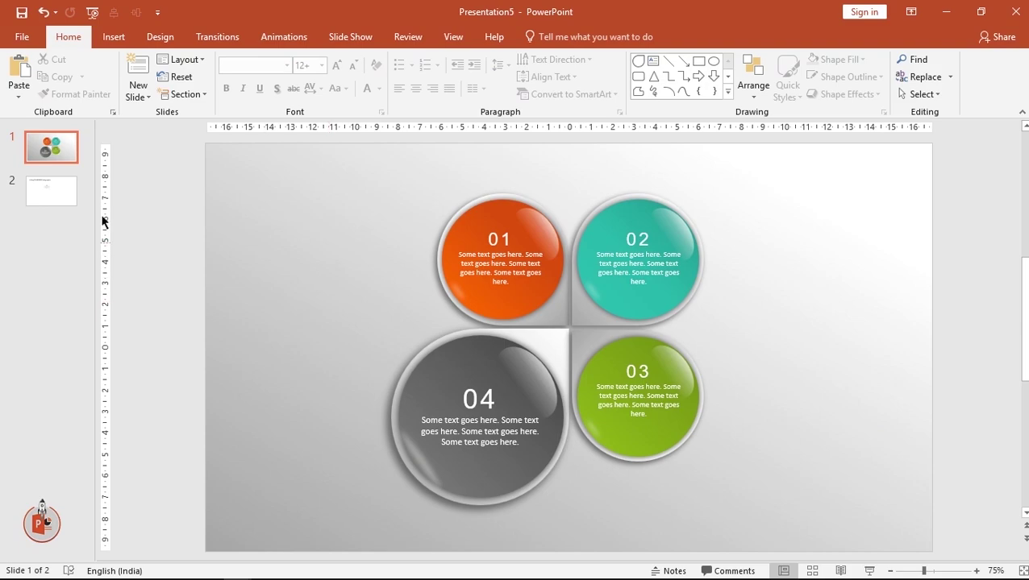
# - Paste slide 2's '4 Step TEARDROP Infographic' title onto slide 1 at the top left
pyautogui.click(51, 192)
pyautogui.click(372, 196)
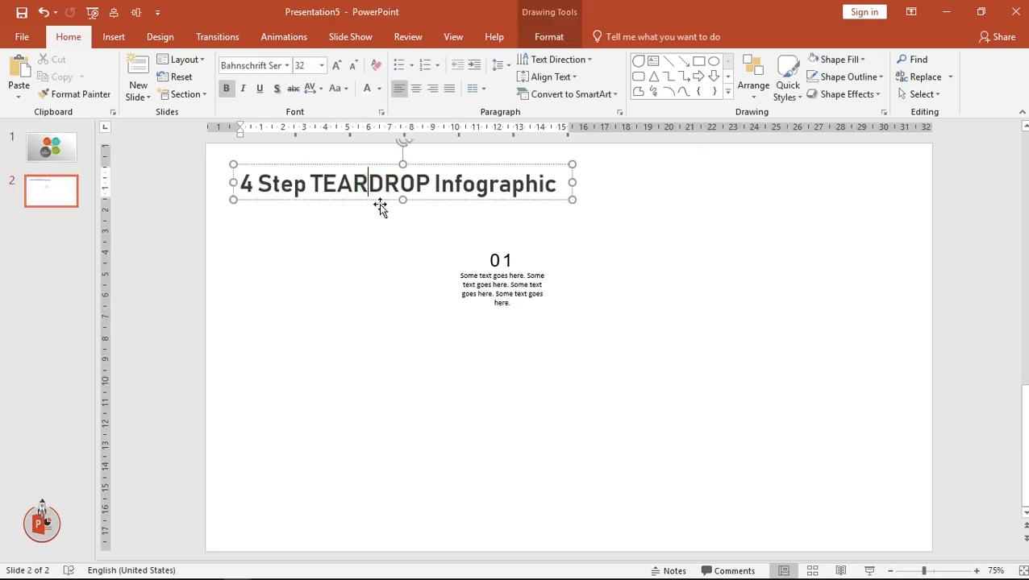
pyautogui.click(66, 158)
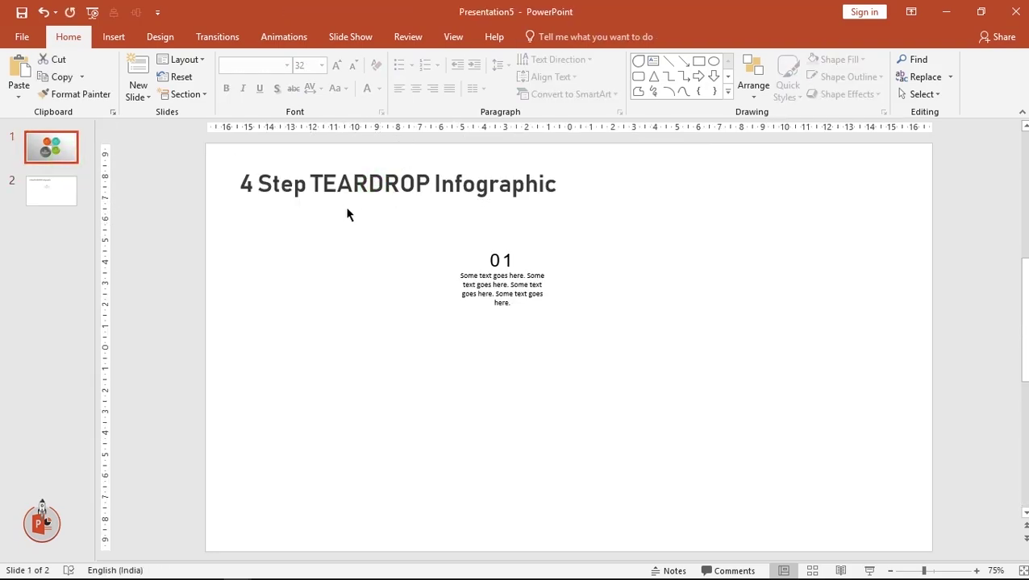
pyautogui.hotkey('ctrl', 'v')
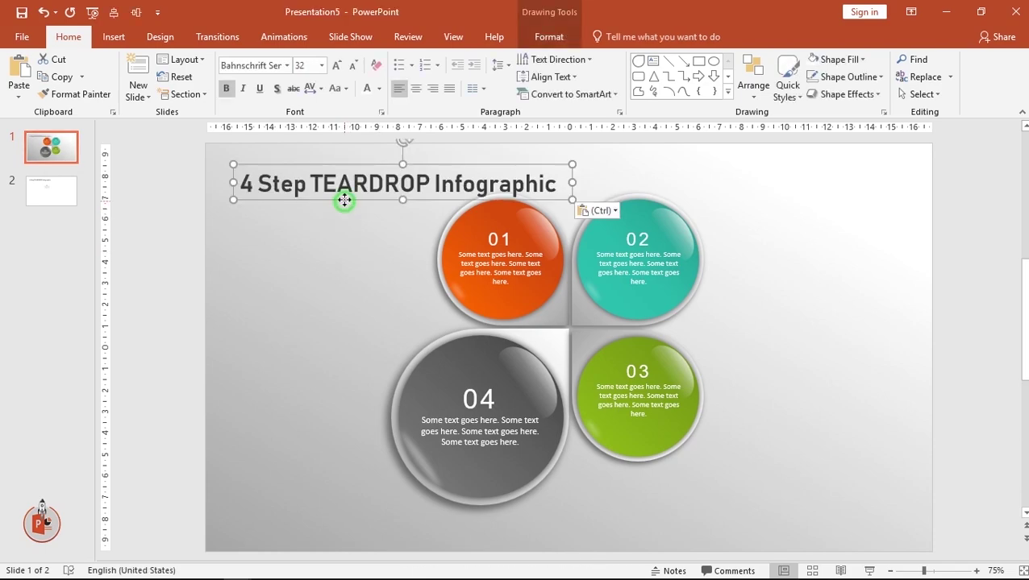
pyautogui.moveTo(344, 200); pyautogui.dragTo(333, 188)
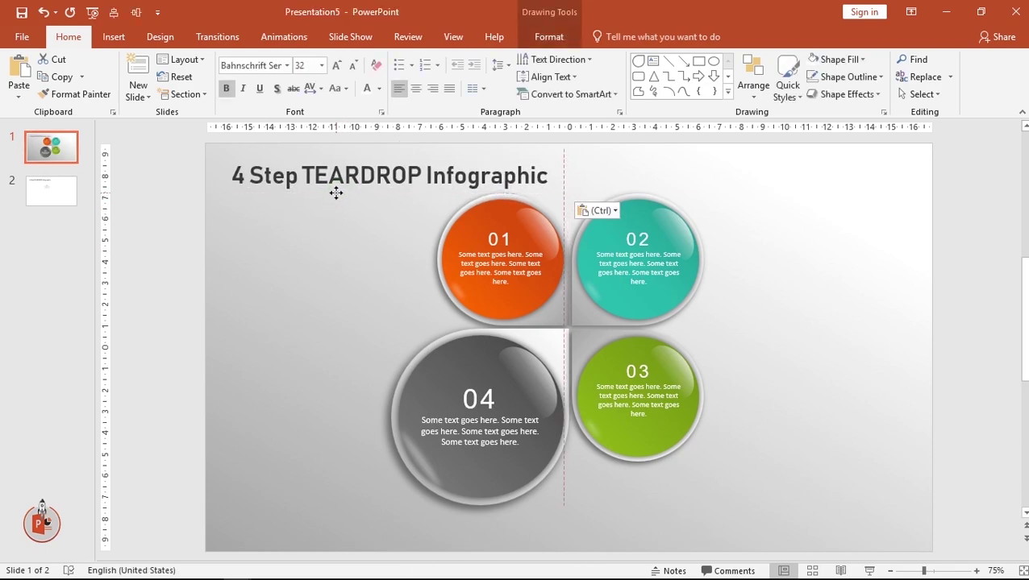
pyautogui.click(752, 371)
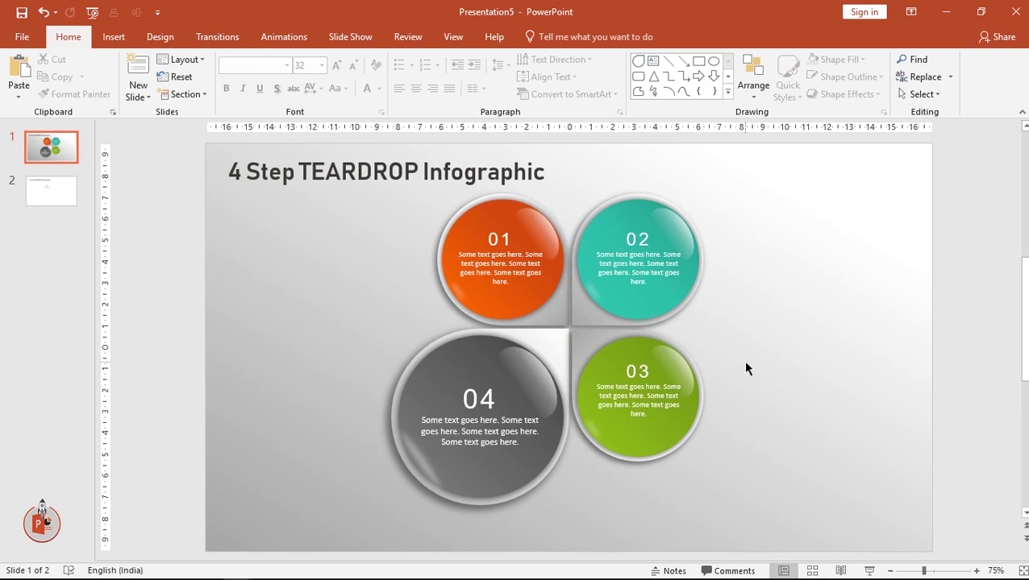
pyautogui.press('F5')
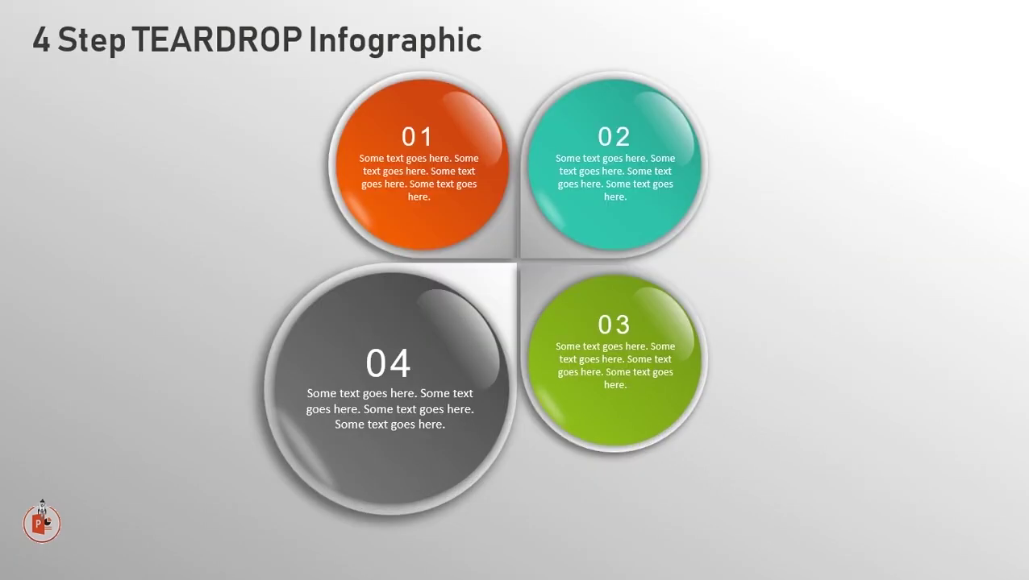
pyautogui.press('Escape')
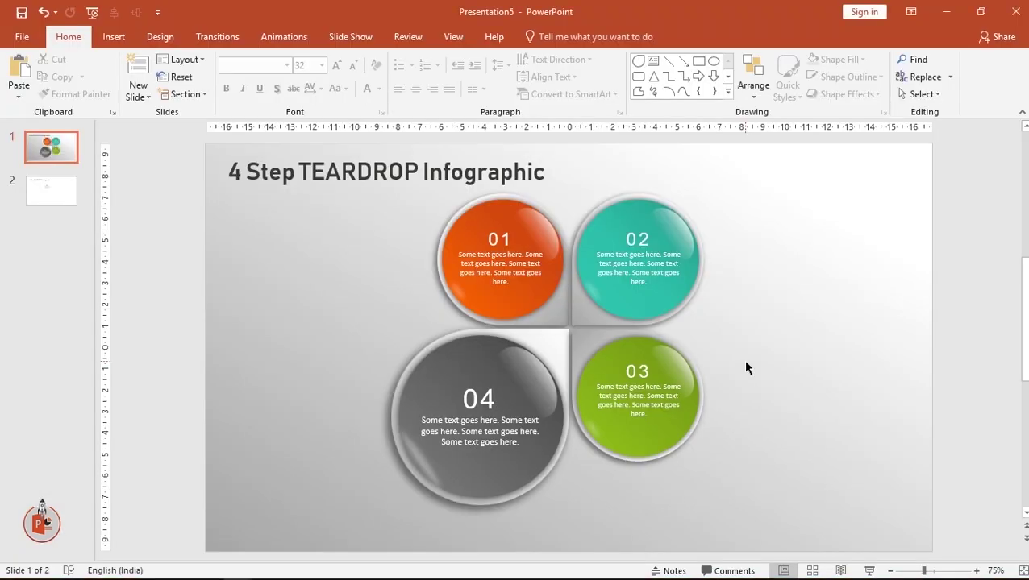